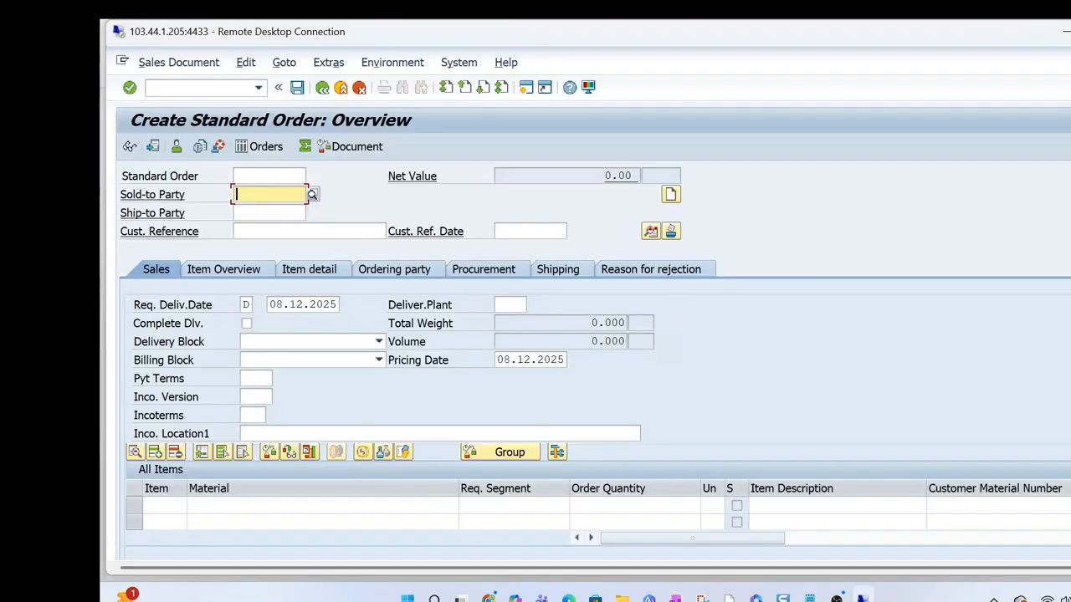
Switch to the Logistics Integration Profile overview and select profile ZSG0 to examine its freight unit building rule
scroll(588, 302, down, 3)
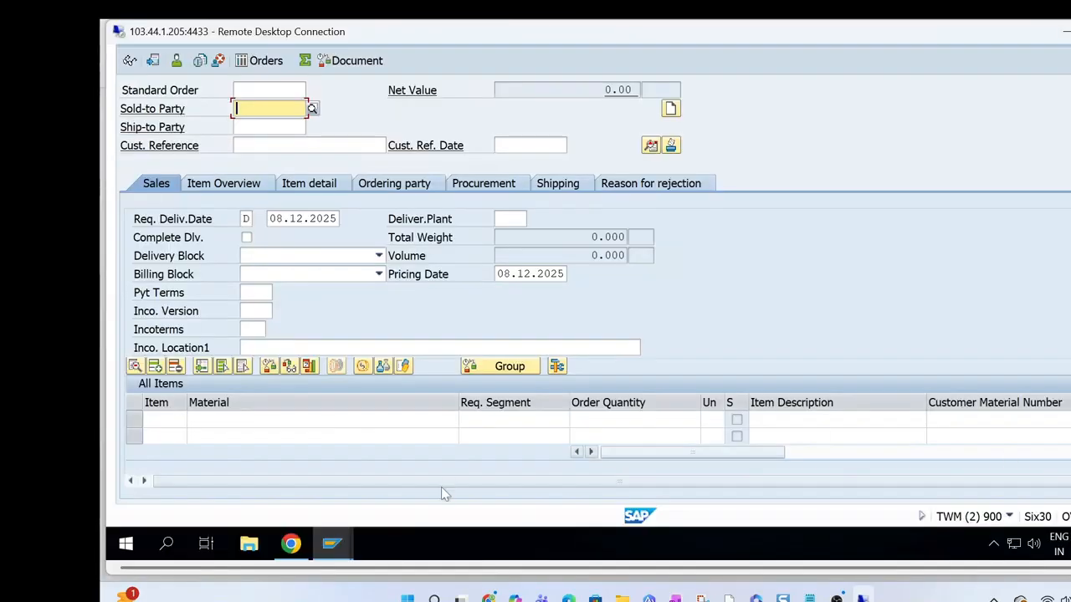
click(334, 547)
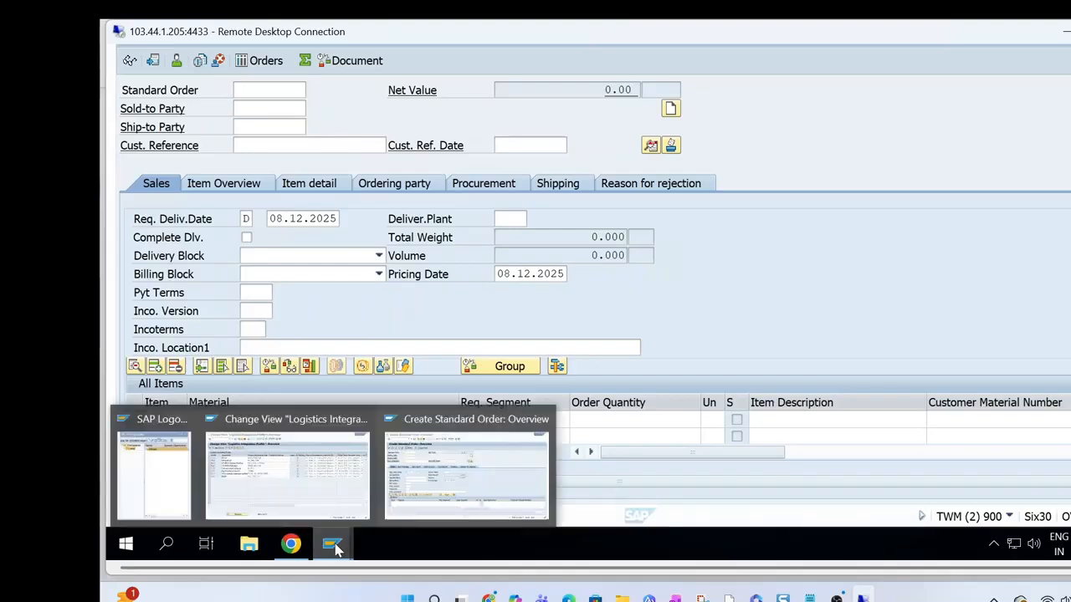
click(319, 491)
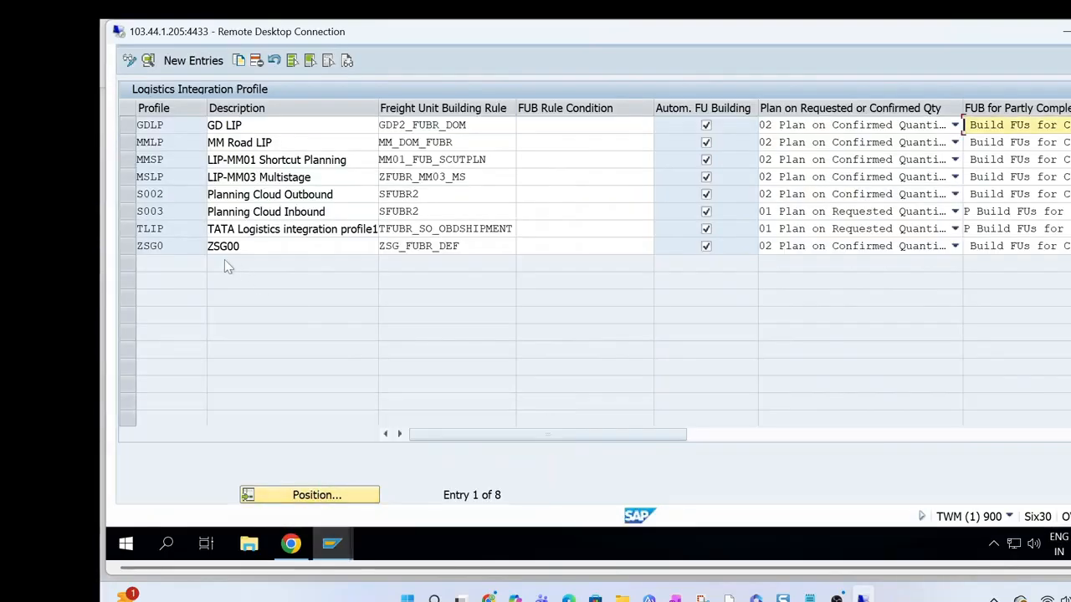
click(161, 246)
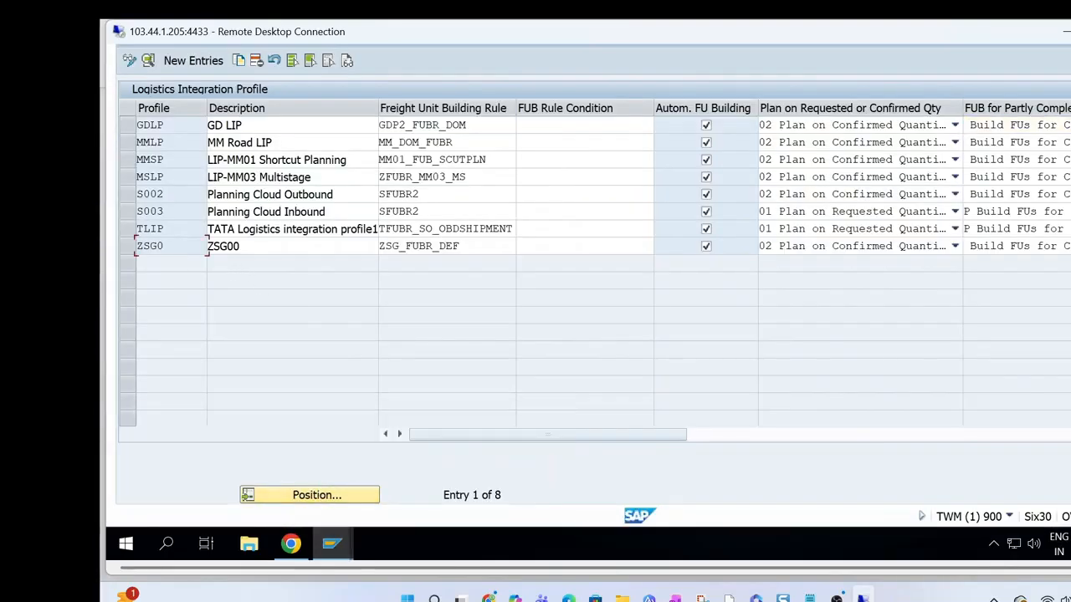
click(130, 247)
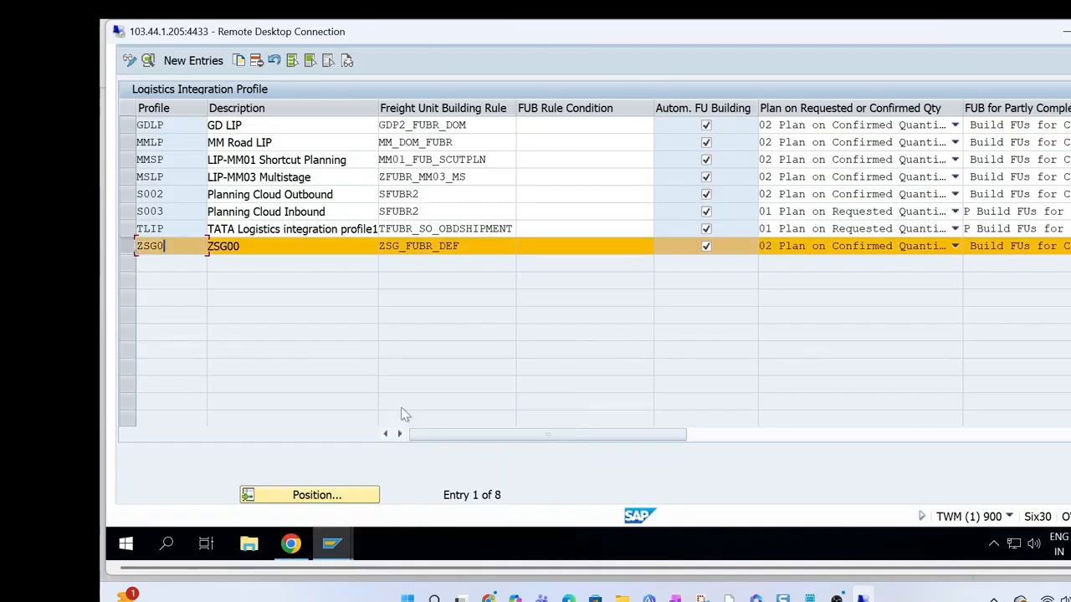
In the standard order, enter the sold-to party's customer number, customer reference "FUBR Det" and sales area 1710/10/00
mouse_move(335, 544)
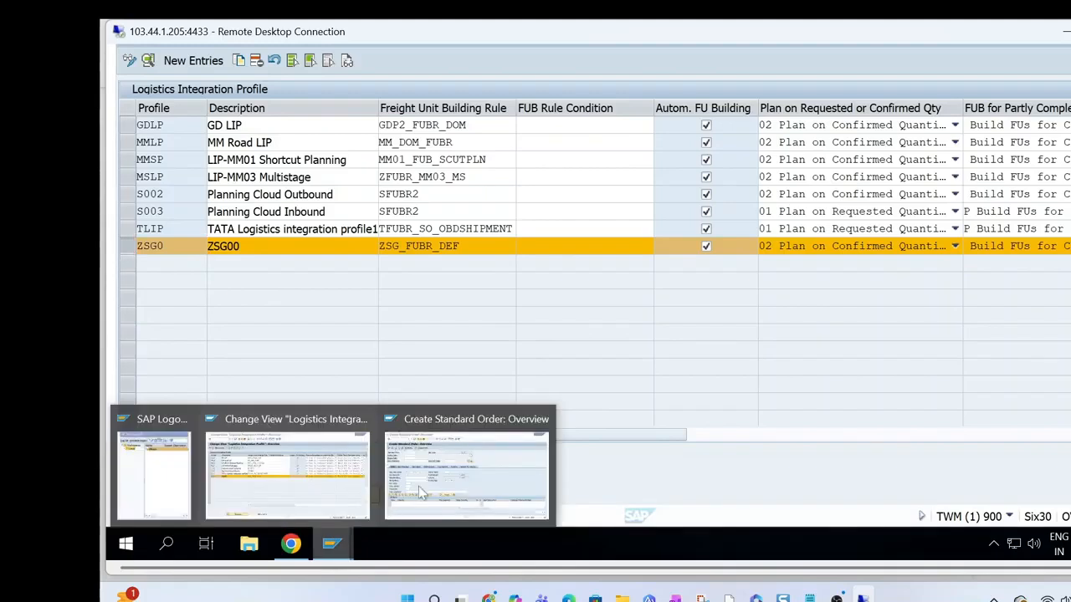
click(453, 474)
text(17100001)
key(Tab)
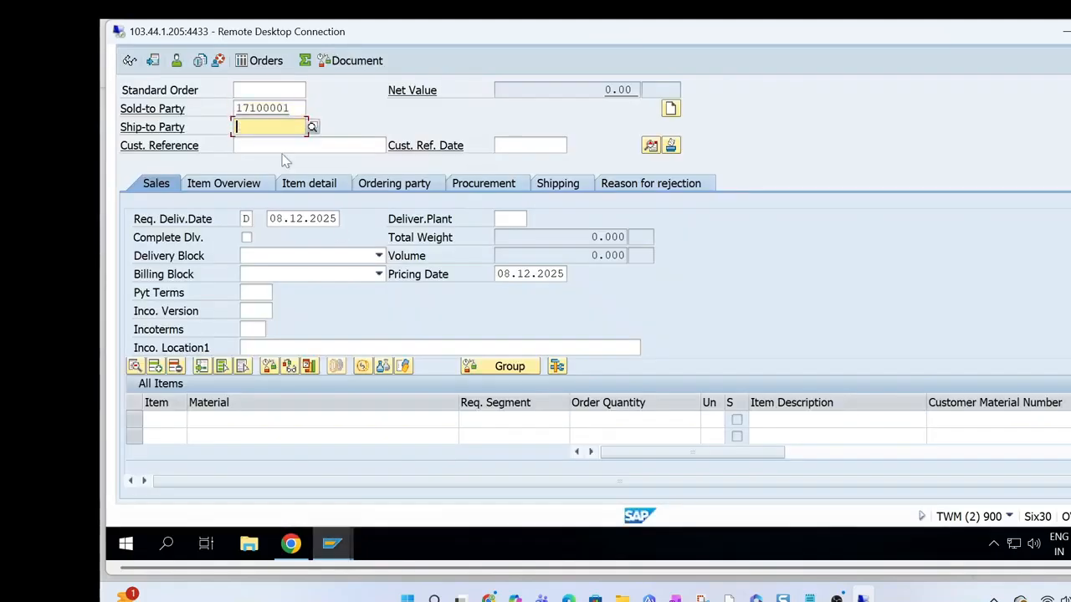
key(Tab)
text(FUB)
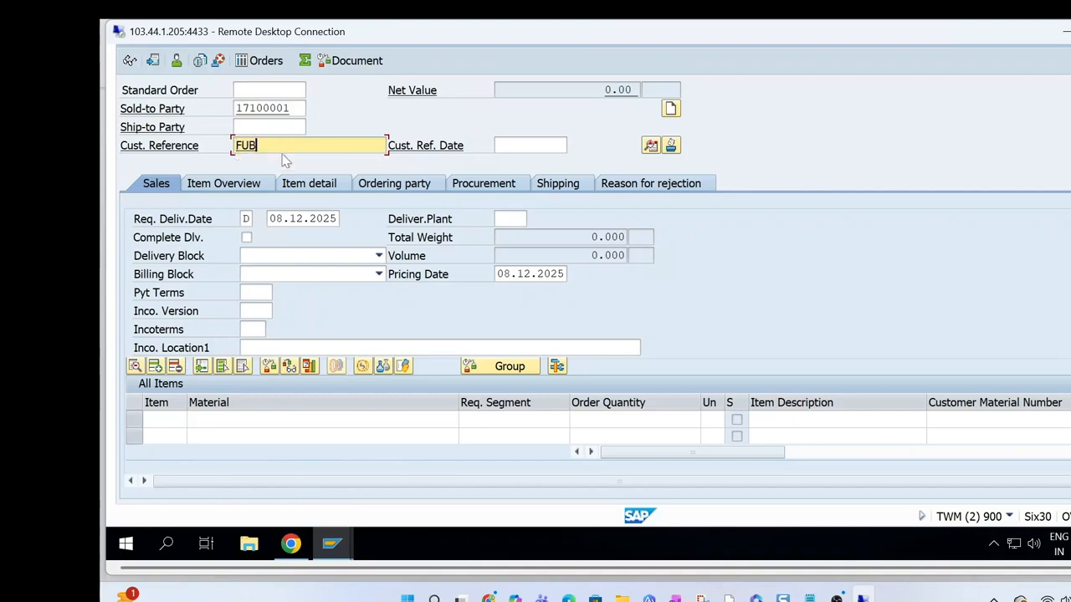
text(R Det)
key(Return)
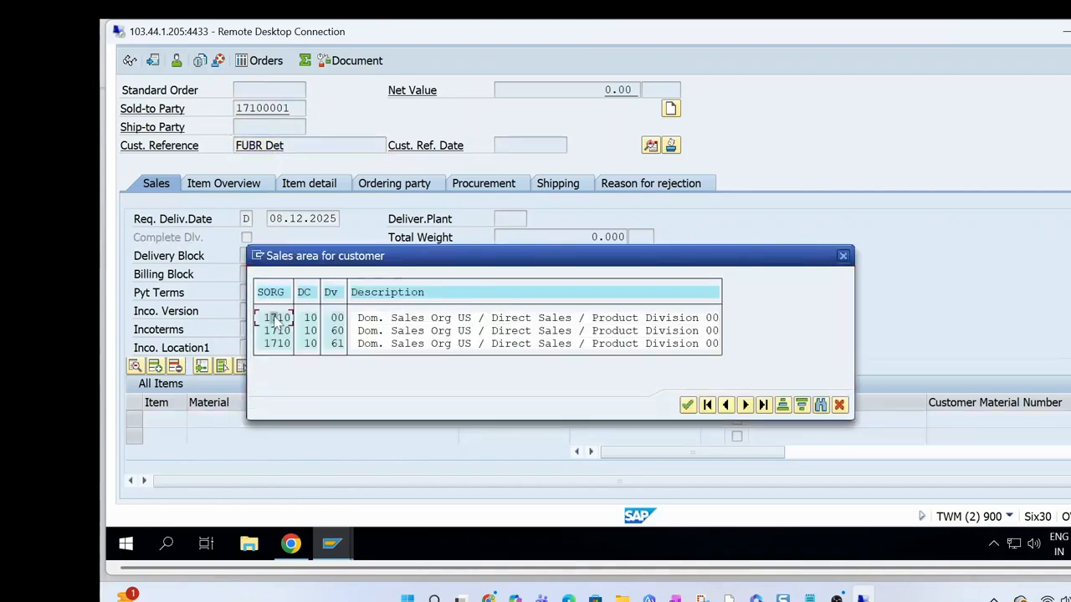
double_click(275, 319)
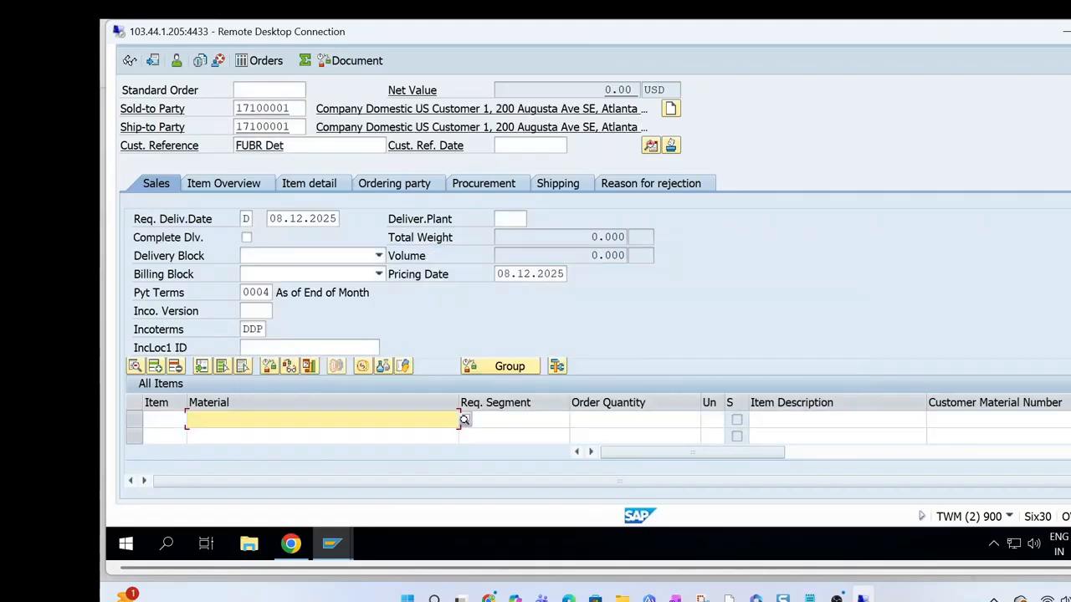
Add material TG11 with an order quantity of 10 and save the standard order
key(space)
key(Down)
key(Tab)
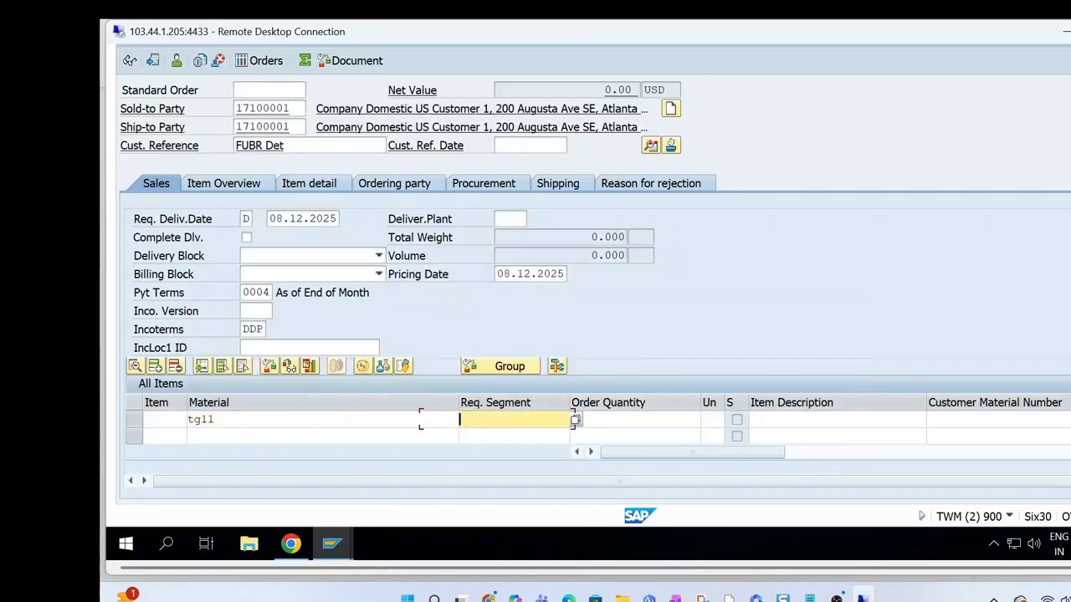
key(Tab)
text(10)
key(Return)
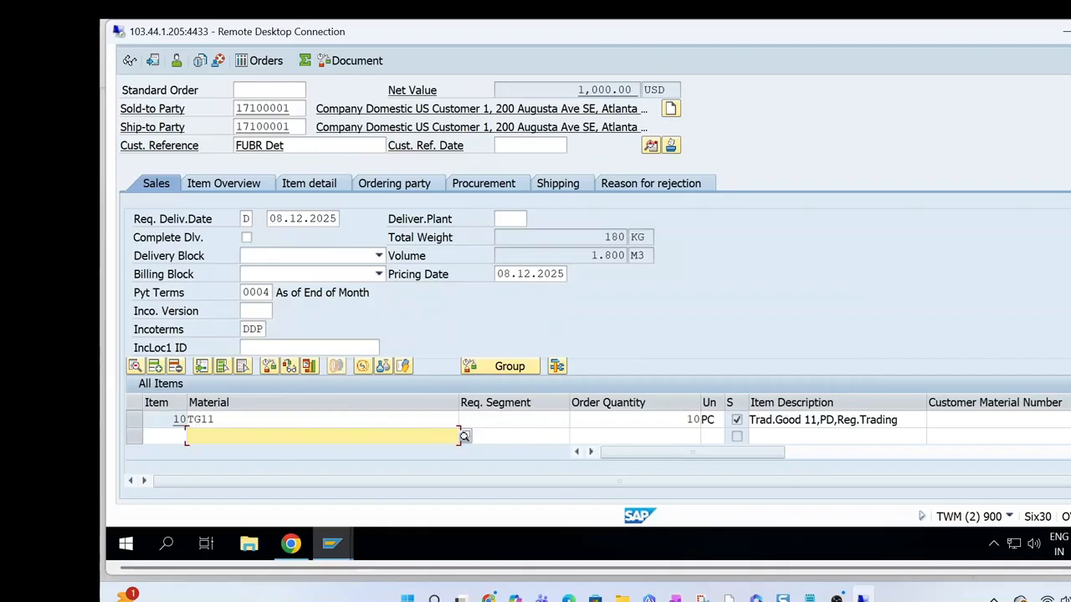
scroll(588, 302, up, 2)
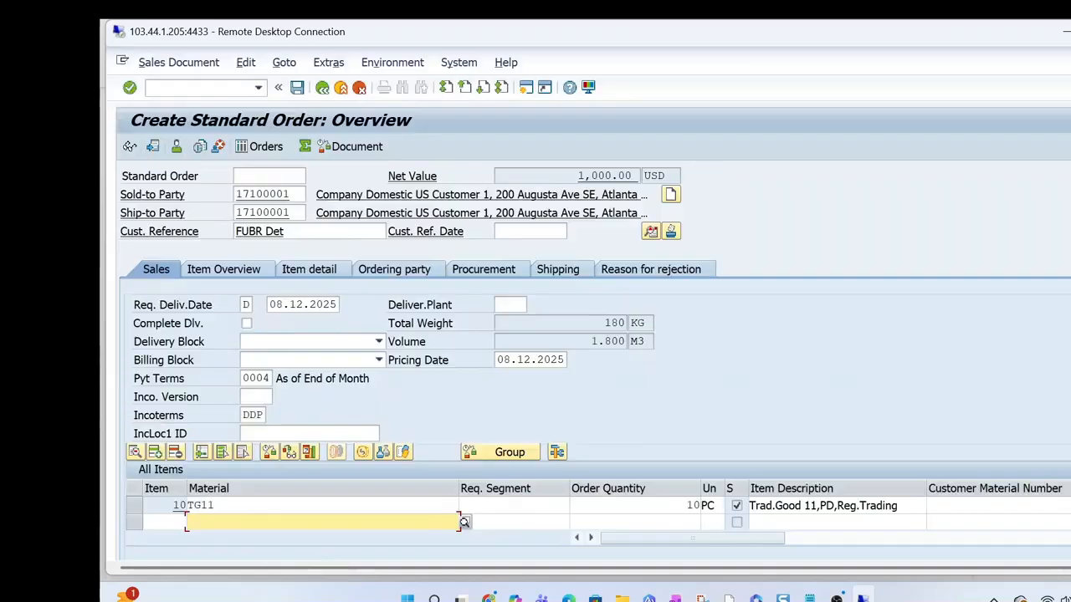
click(298, 88)
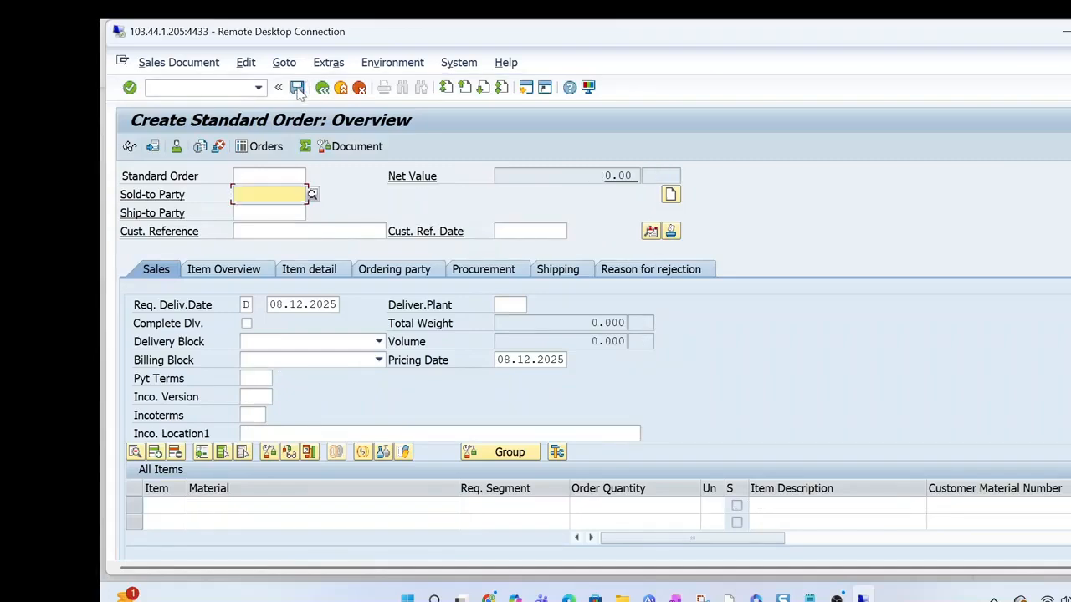
Display the saved standard order and open the document flow from its TM status
click(130, 148)
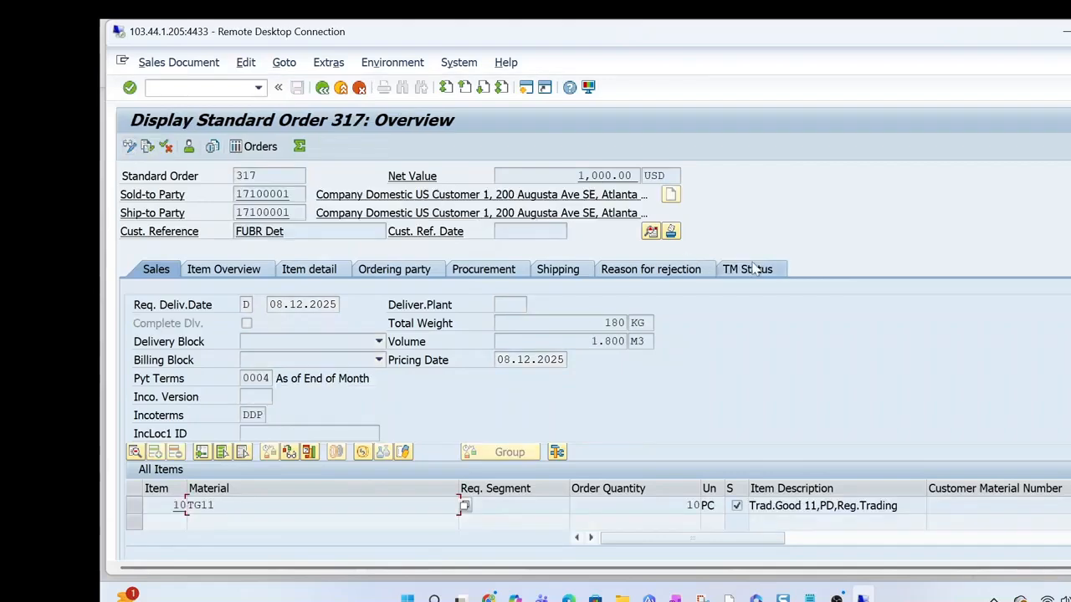
click(751, 268)
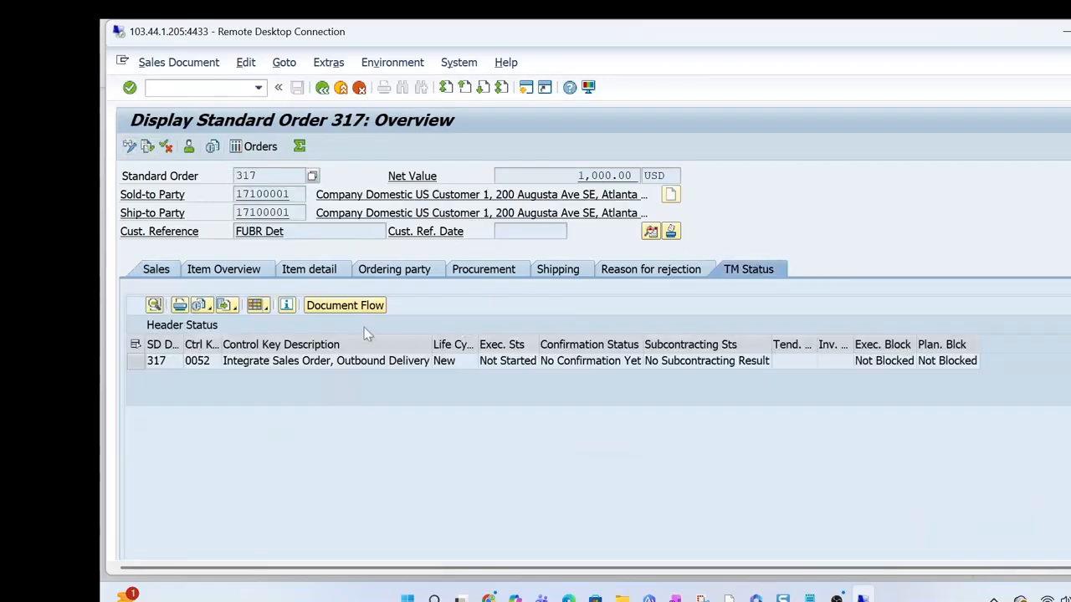
click(345, 306)
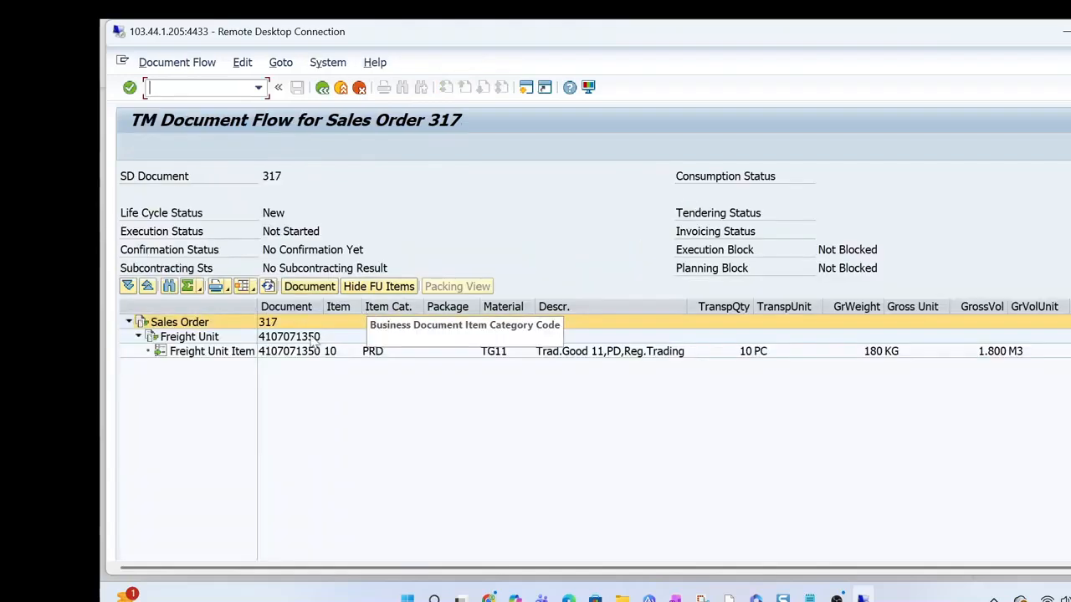
Open the freight unit document from the document flow, allowing the program access and logging on with the prefilled credentials
click(311, 339)
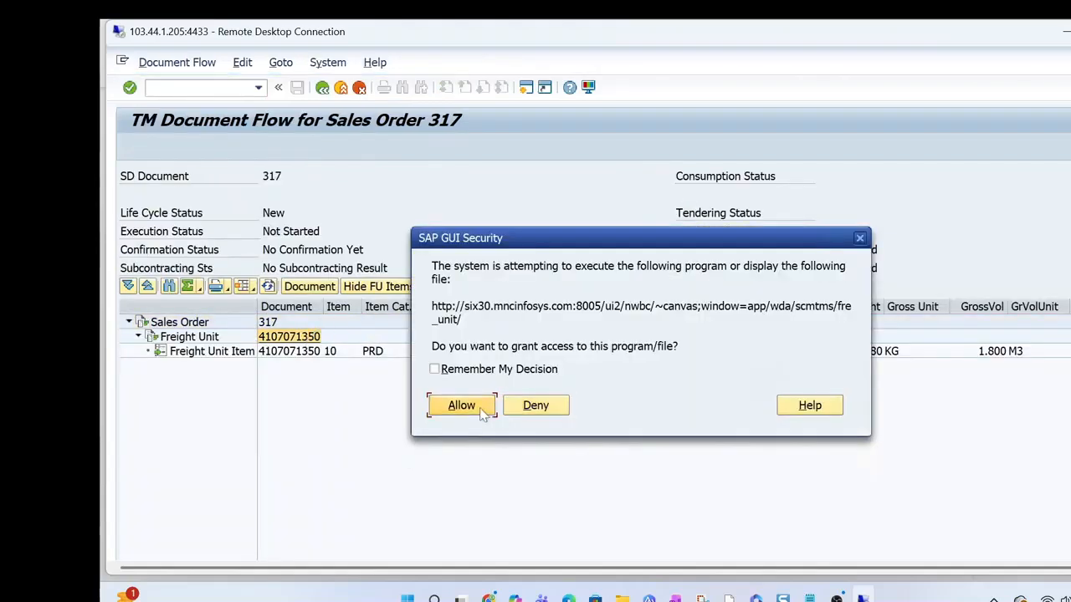
click(461, 405)
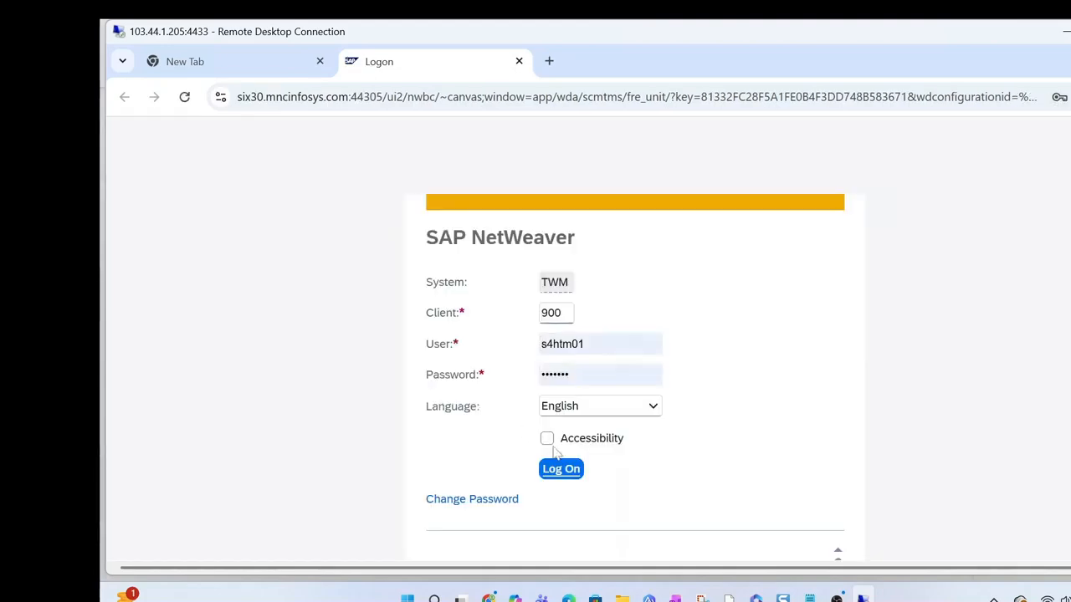
click(566, 470)
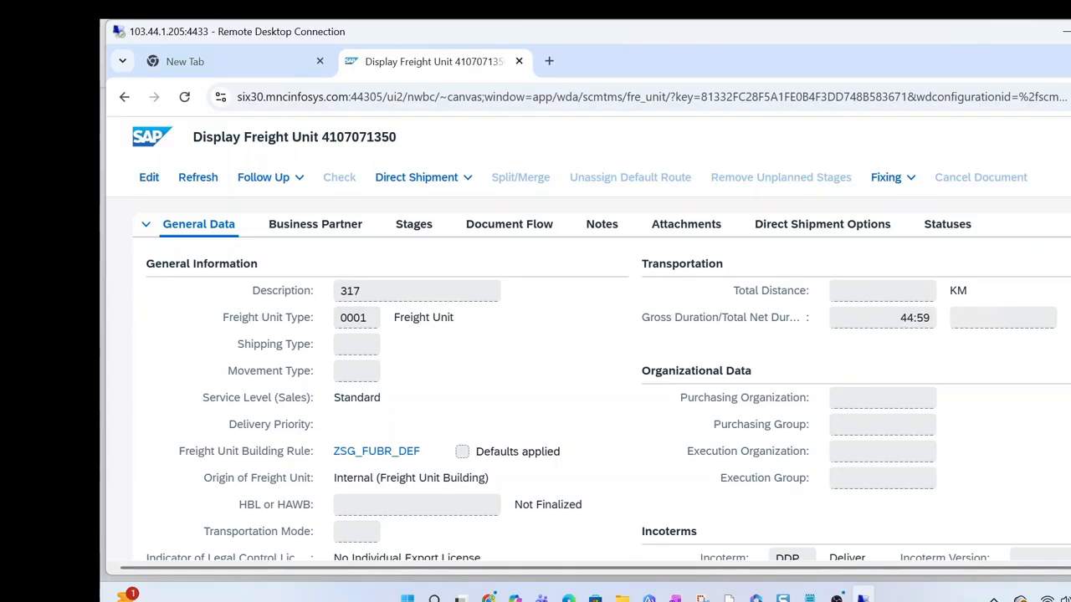
Compare the freight unit's building rule in the browser with the rule assigned to integration profile ZSG0 in SAP GUI
scroll(588, 301, down, 1)
click(335, 545)
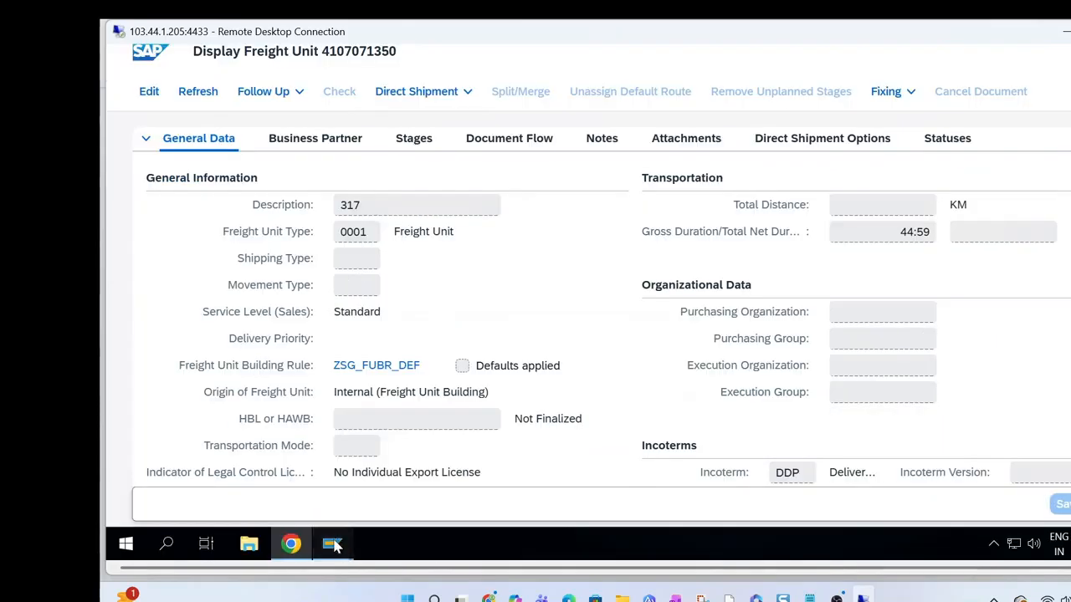
click(293, 473)
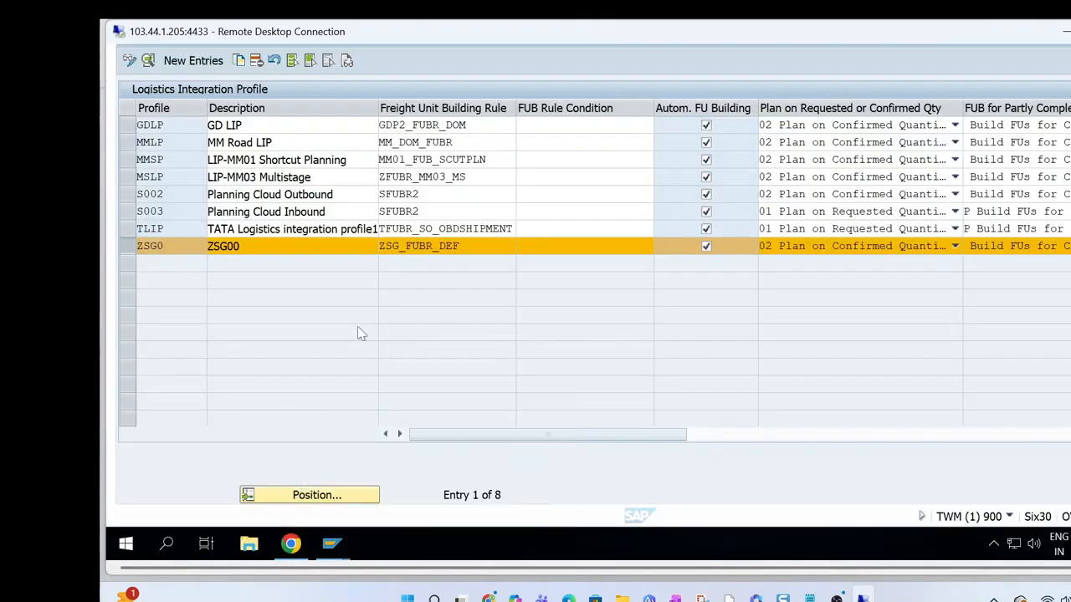
click(163, 246)
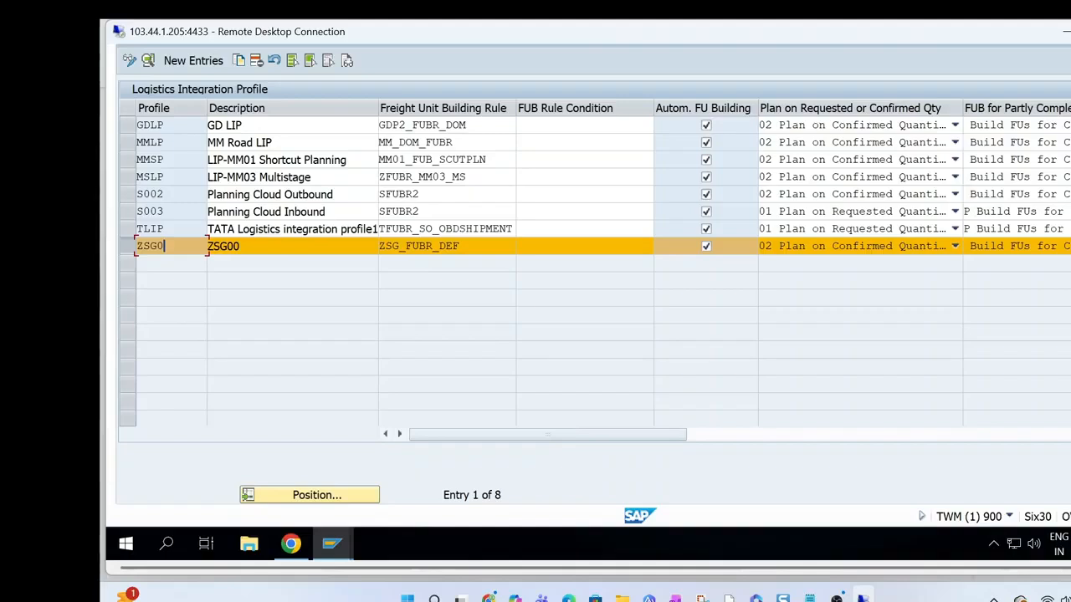
click(291, 544)
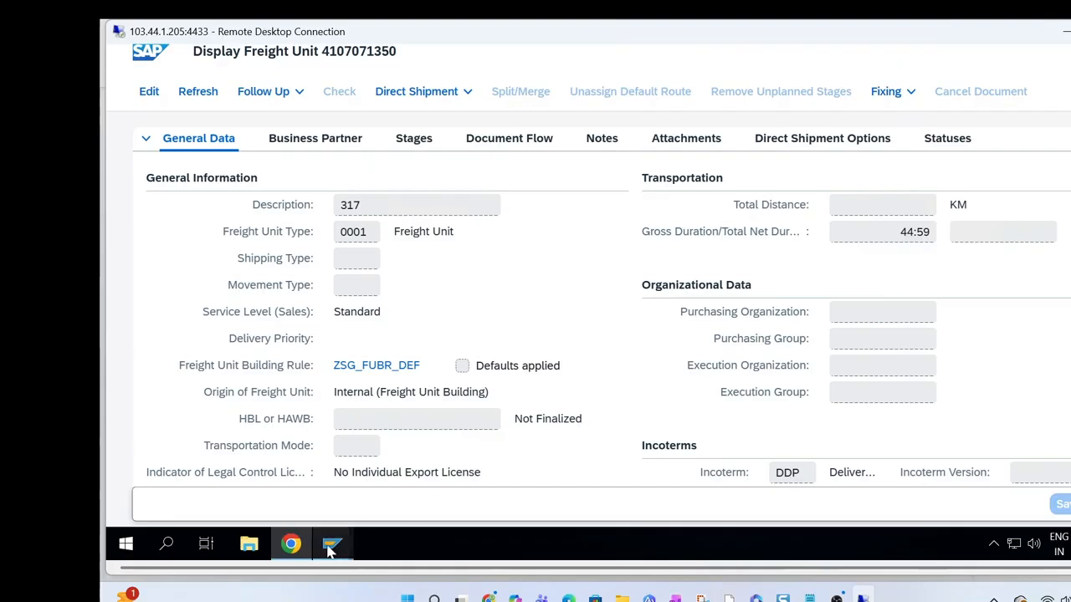
mouse_move(339, 539)
click(346, 485)
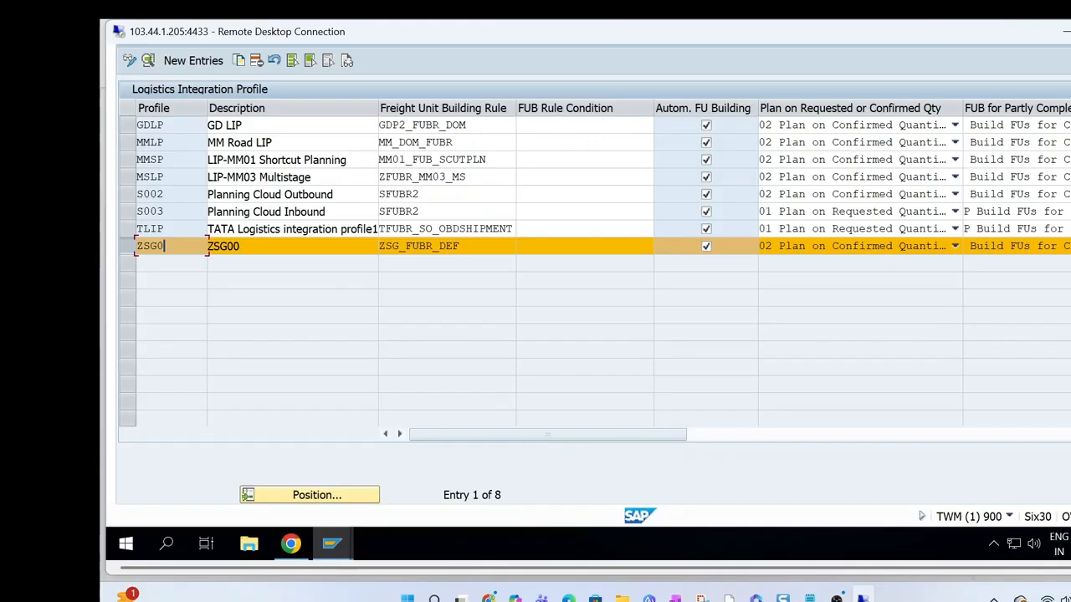
click(290, 543)
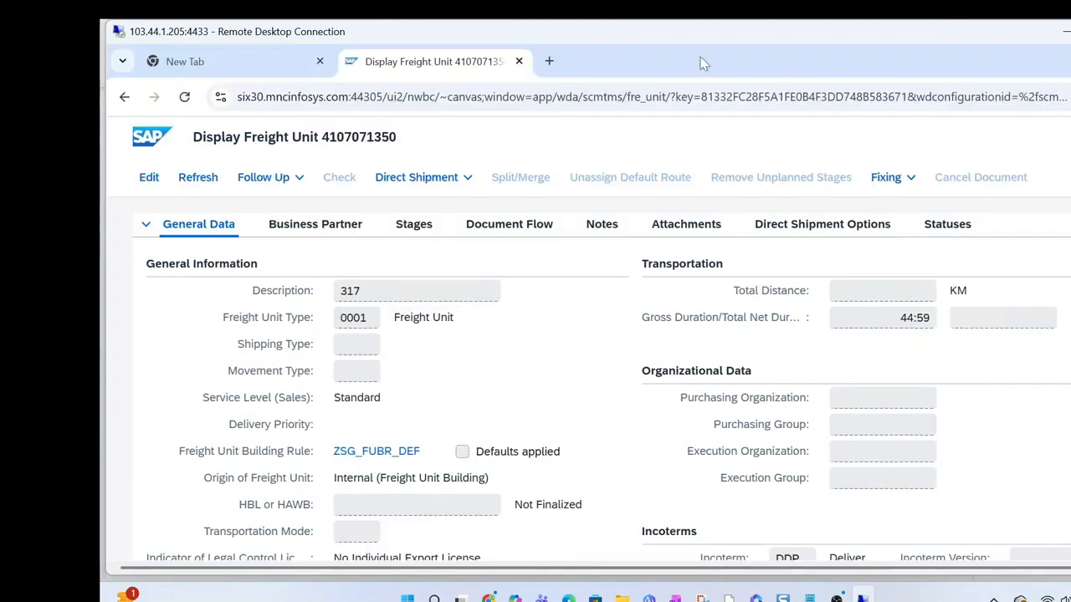
Load the Fiori launchpad home in a new browser tab and go to the Transportation Management Planning page
click(549, 61)
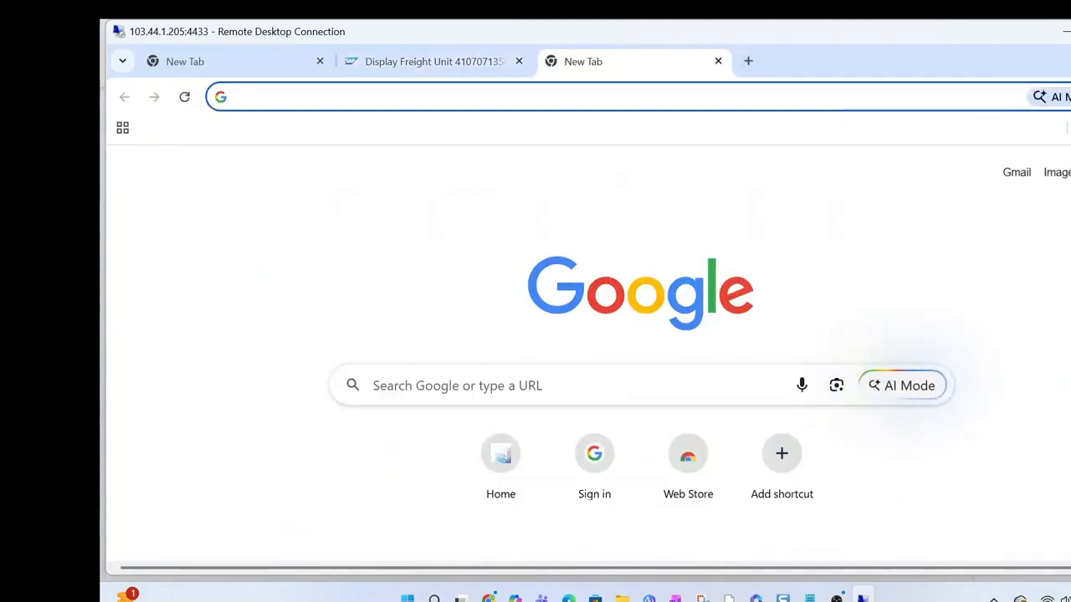
click(1065, 127)
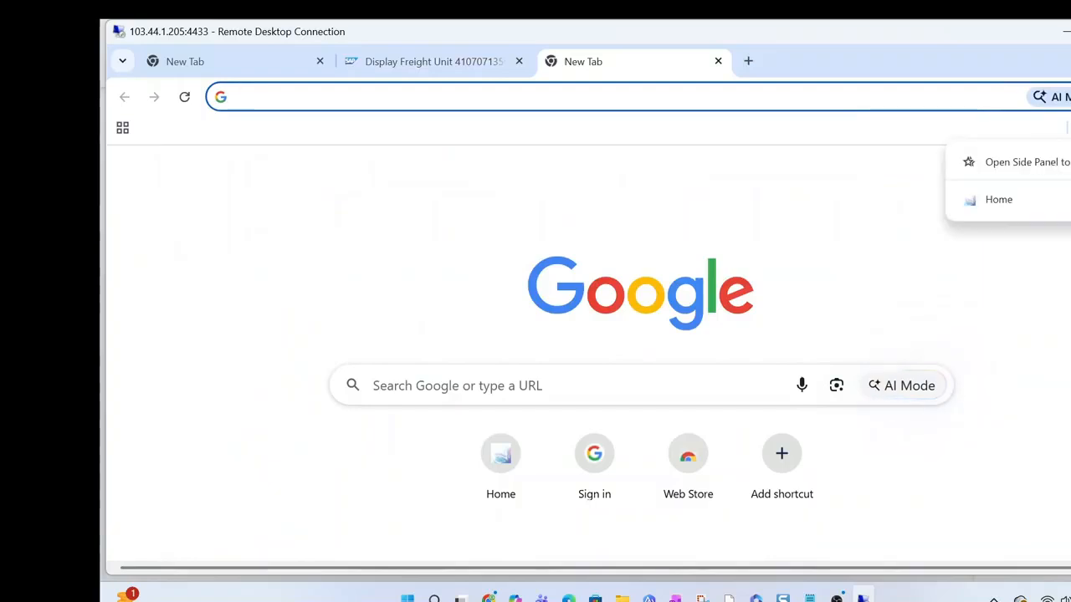
click(991, 199)
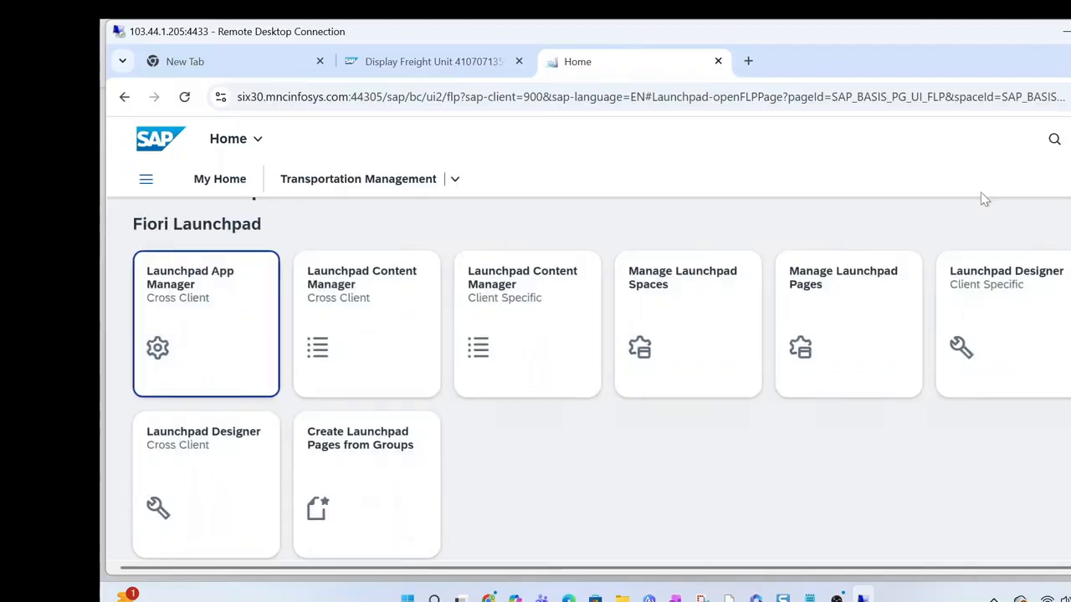
click(456, 183)
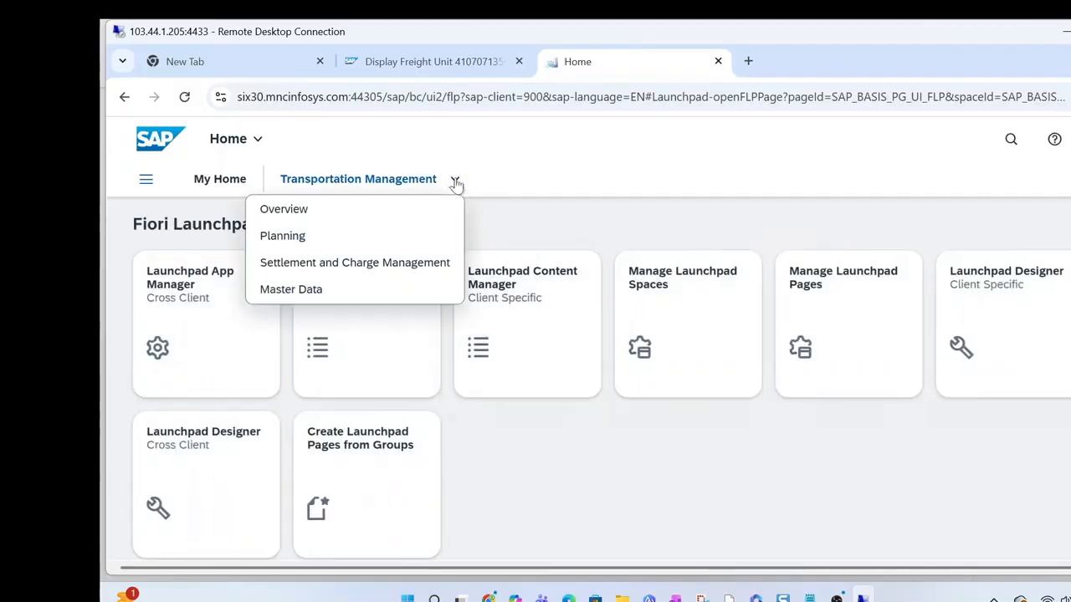
click(354, 243)
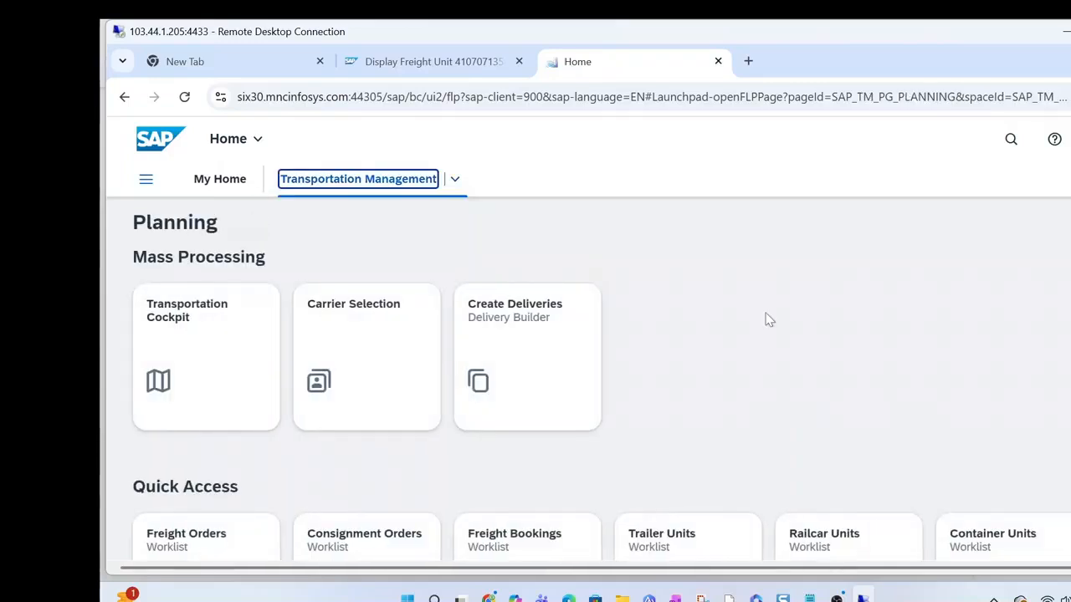
Show the remote desktop full screen and open the Conditions worklist under Profiles and Settings
scroll(586, 293, down, 2)
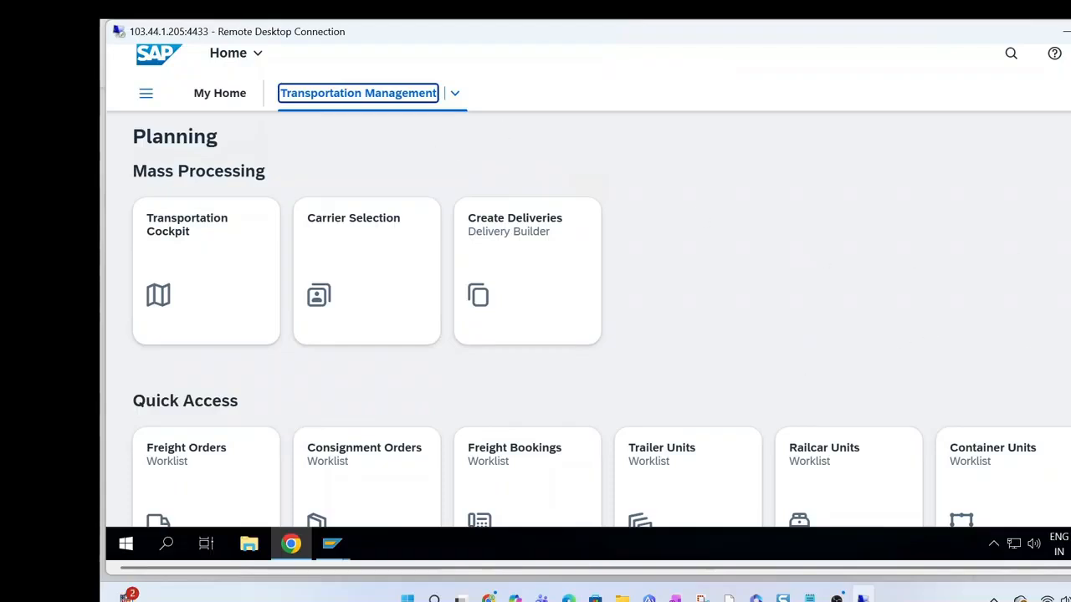
scroll(586, 293, up, 2)
scroll(585, 293, down, 2)
click(1070, 31)
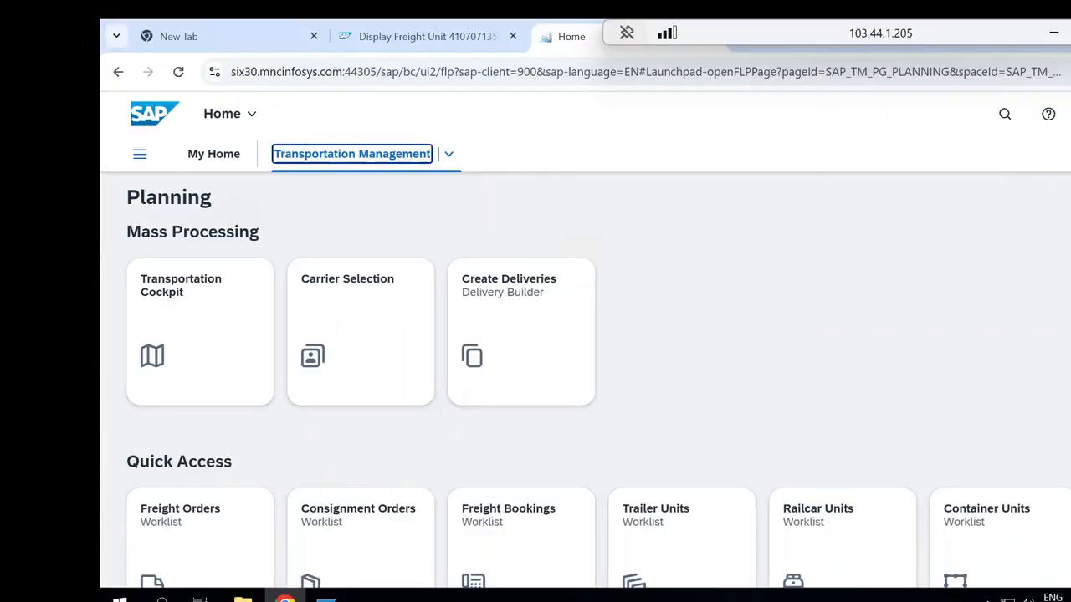
scroll(585, 377, down, 4)
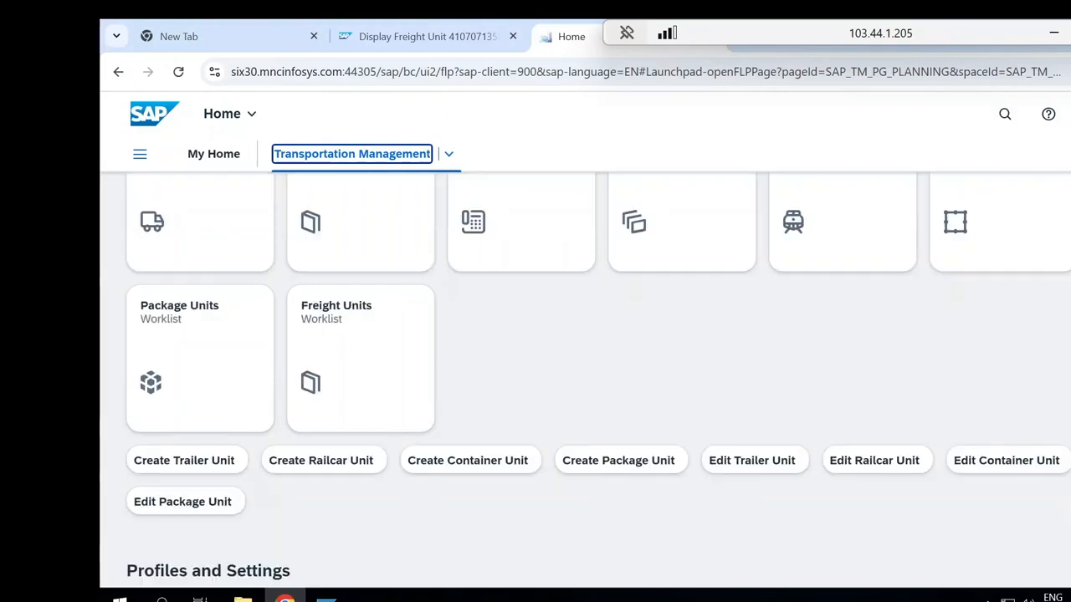
scroll(585, 376, down, 3)
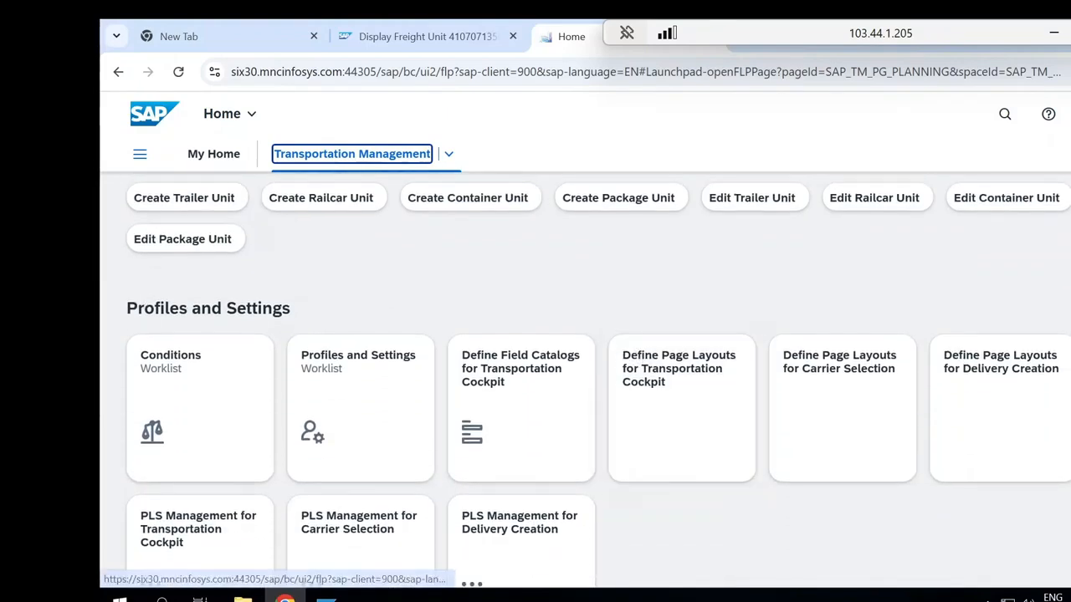
click(165, 379)
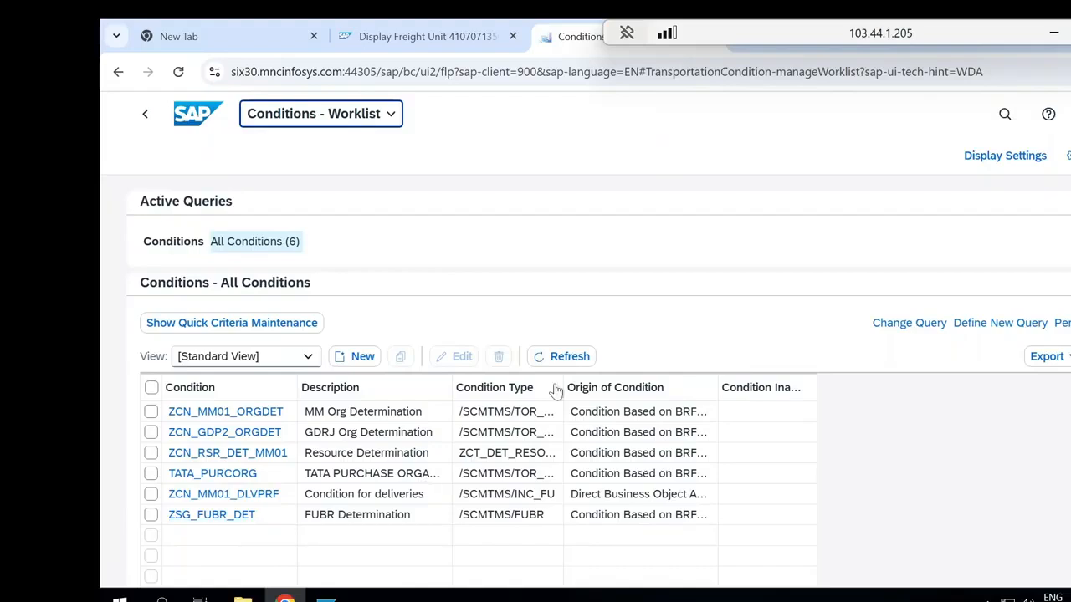
Widen the worklist's Condition Type column, then open the ZSG_FUBR_DET condition and view its decision table
drag(561, 384, 606, 388)
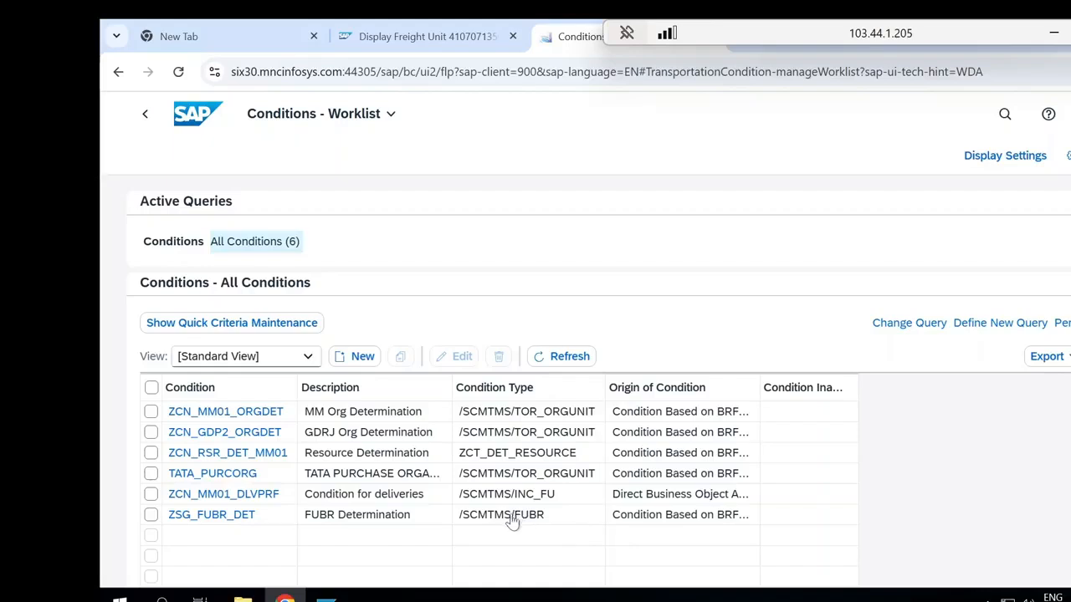
click(233, 518)
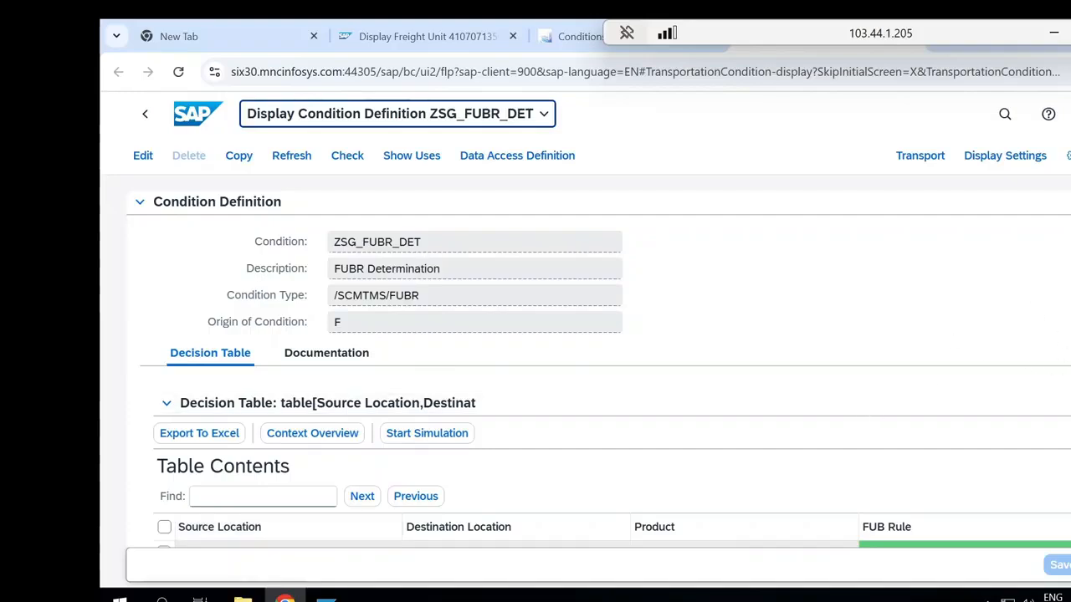
scroll(598, 362, down, 1)
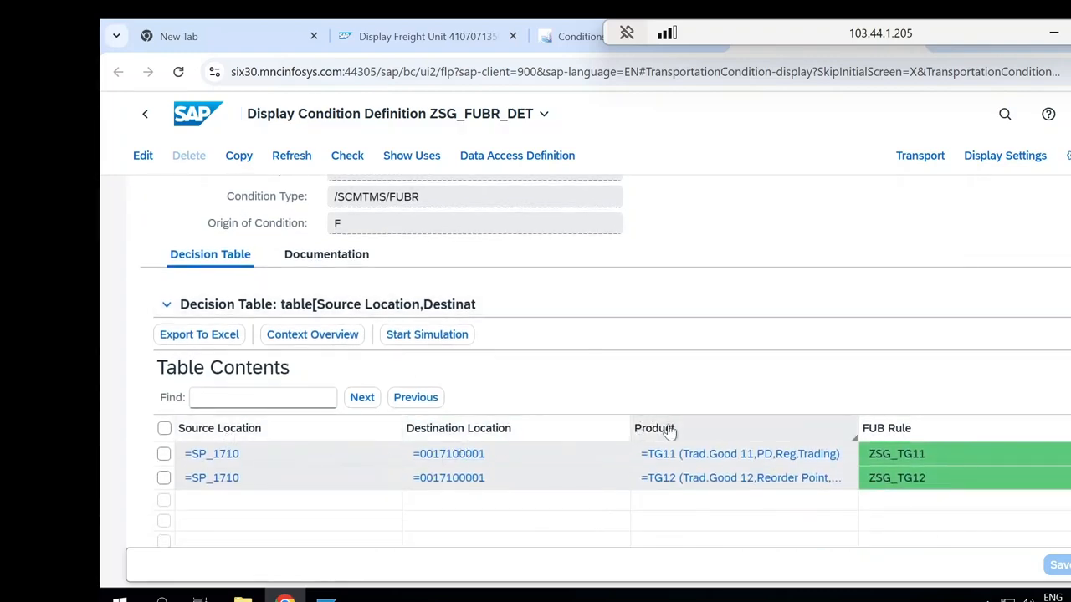
Open the condition's data access definition and review the Source Location entry's settings down to the determination class
click(514, 159)
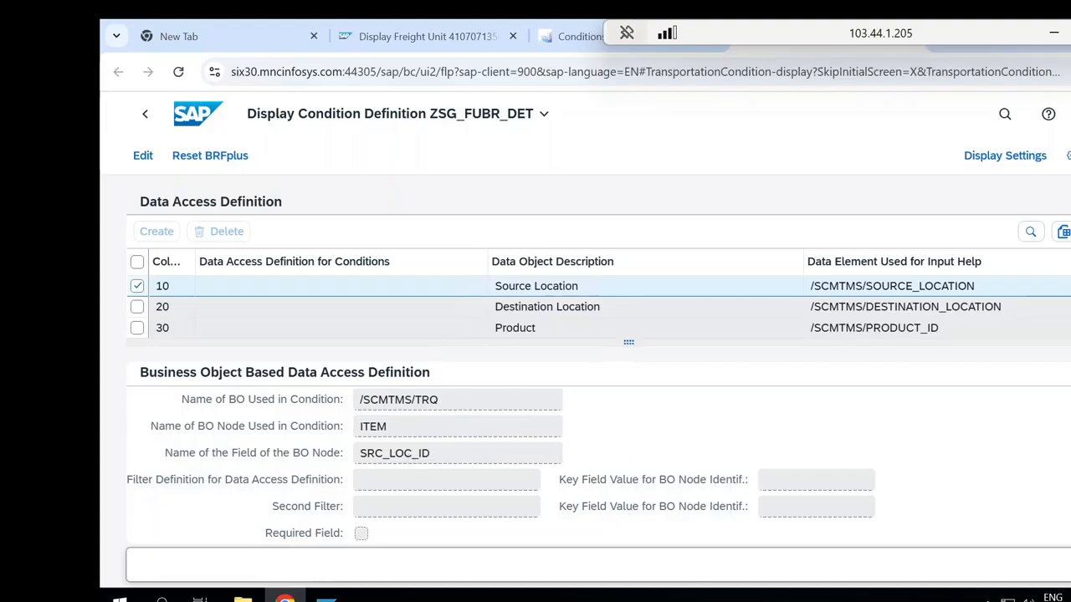
scroll(598, 359, down, 3)
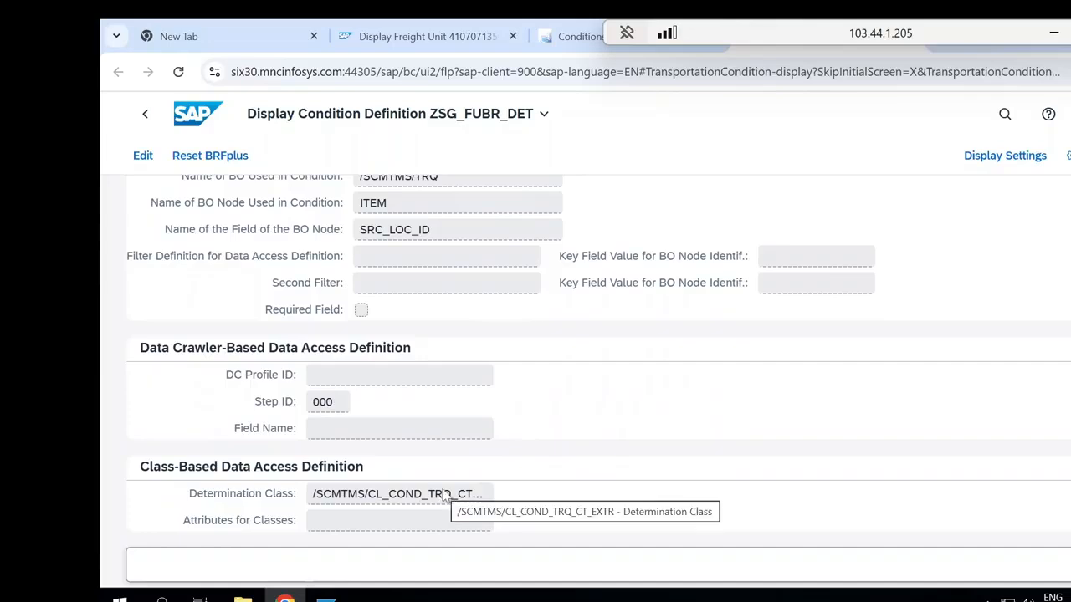
scroll(586, 352, up, 3)
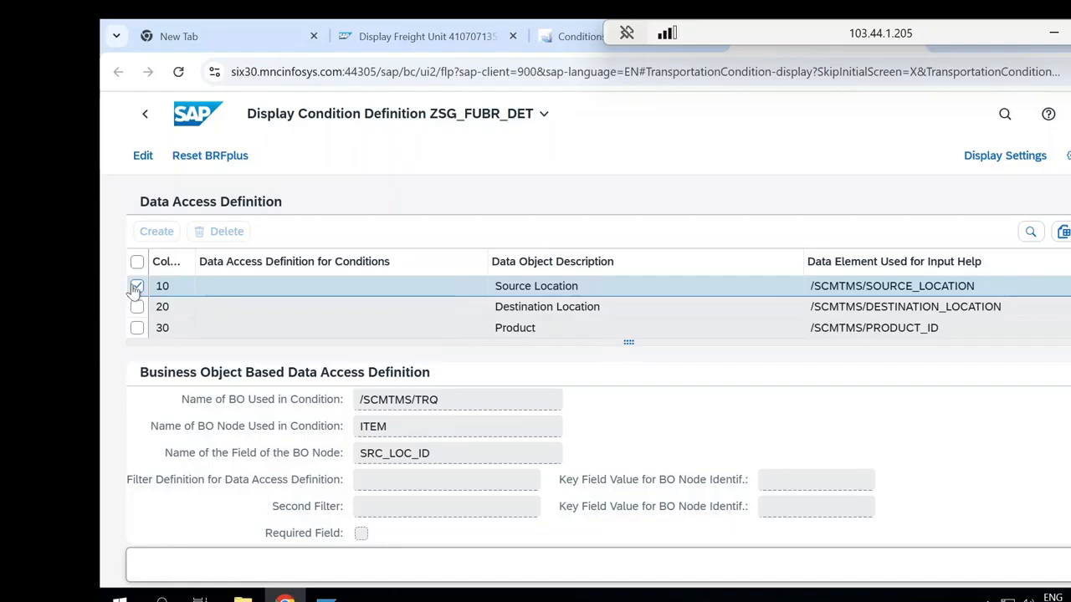
Compare the business object, node and field assigned to the Destination Location and Source Location entries
click(136, 309)
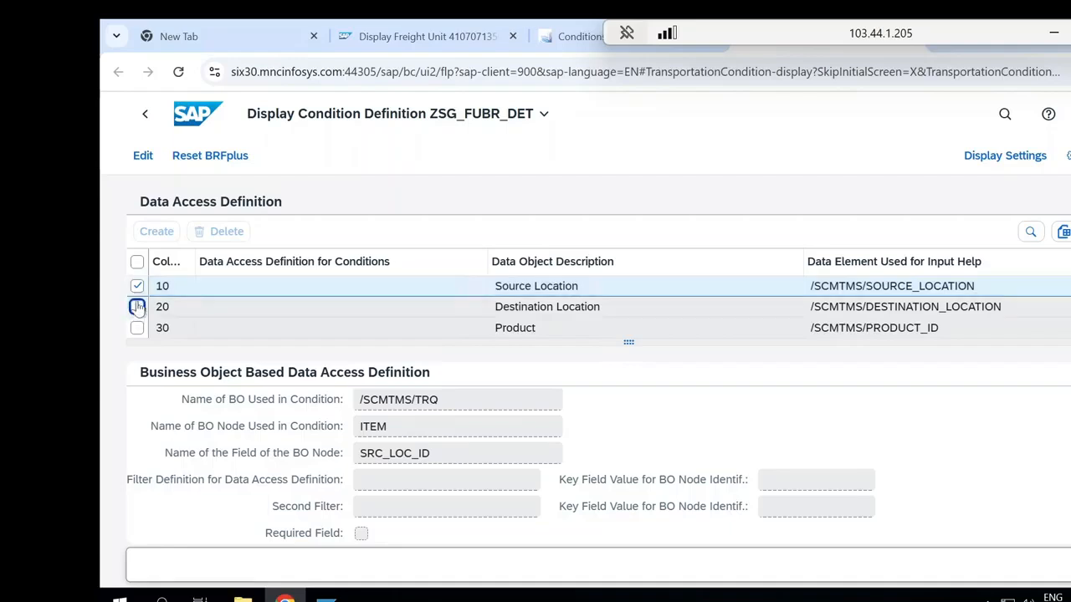
click(137, 287)
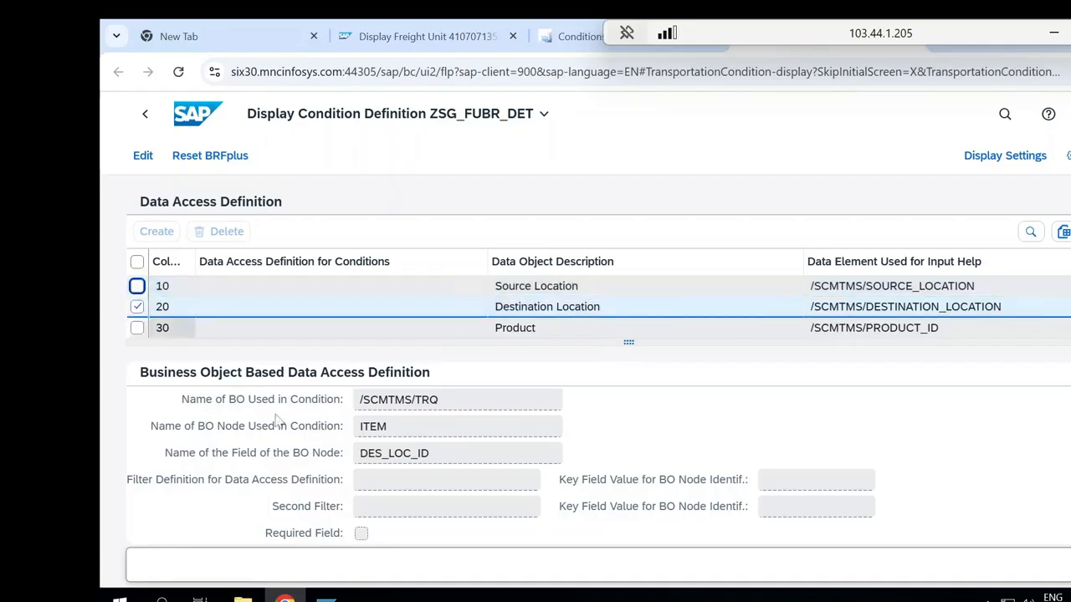
click(138, 286)
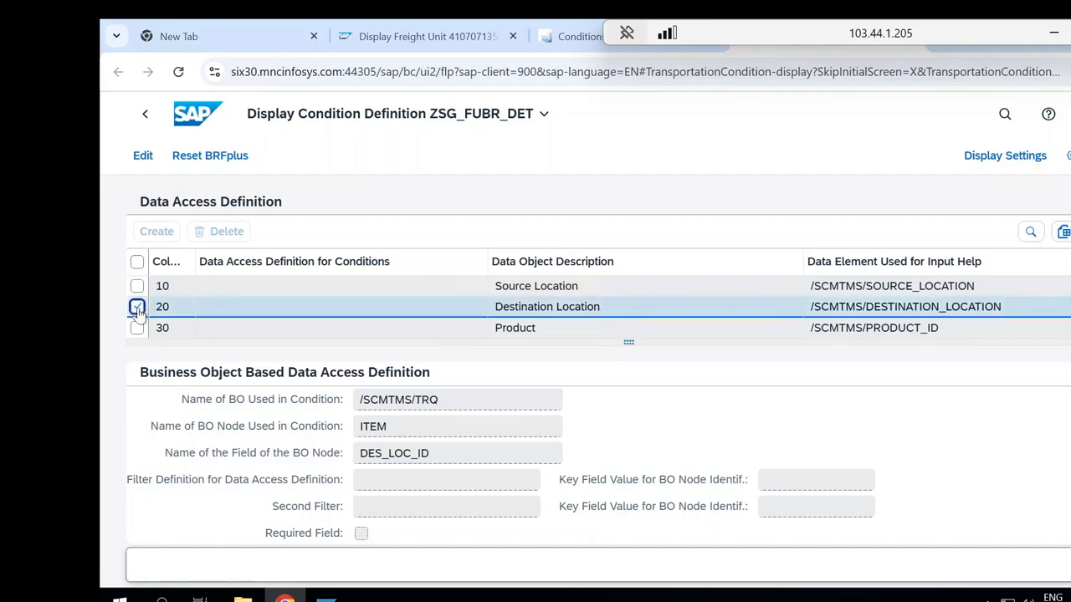
click(137, 307)
click(137, 286)
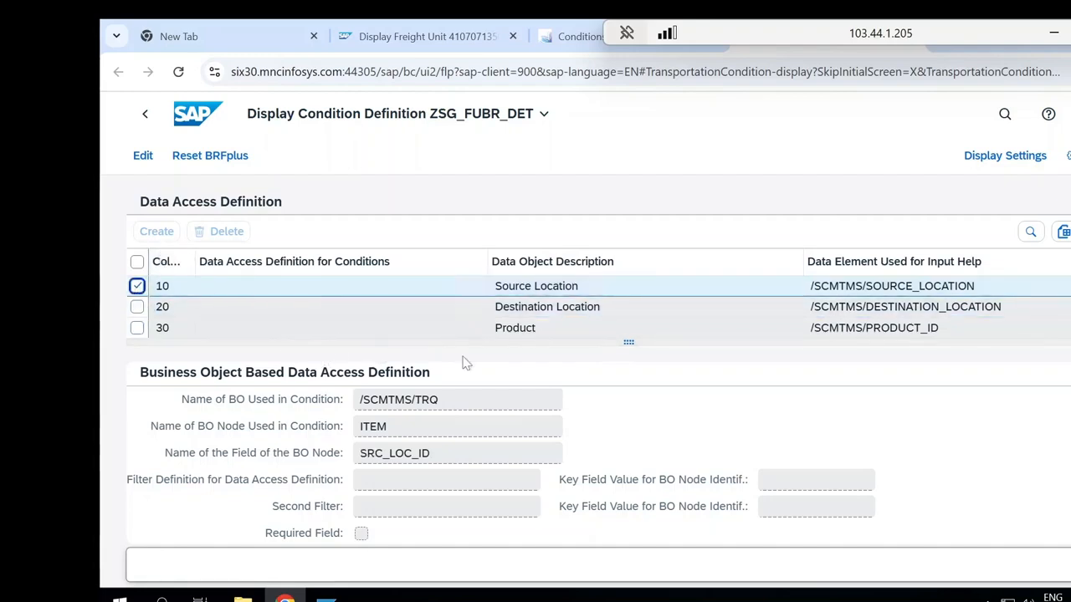
Switch the condition definition to edit mode, enlarge the data access table and create a new entry
click(142, 159)
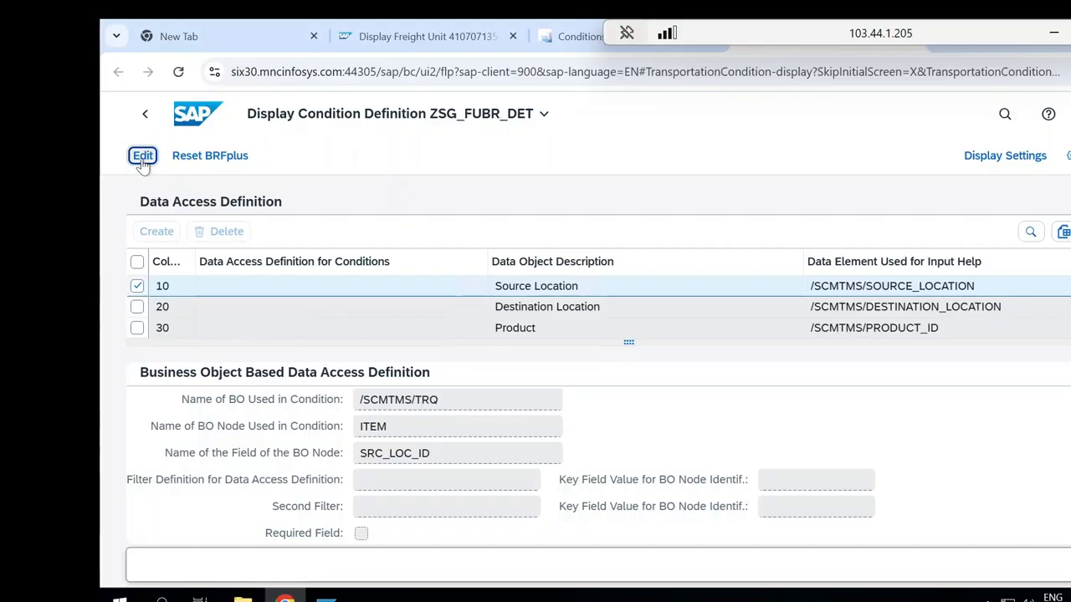
click(143, 157)
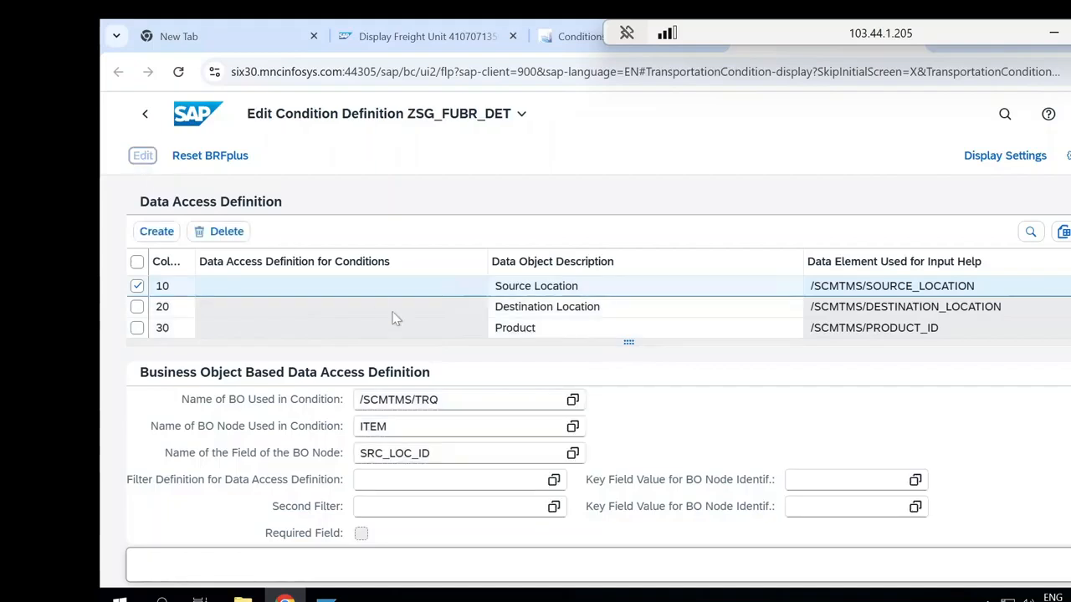
drag(626, 339, 631, 366)
click(136, 287)
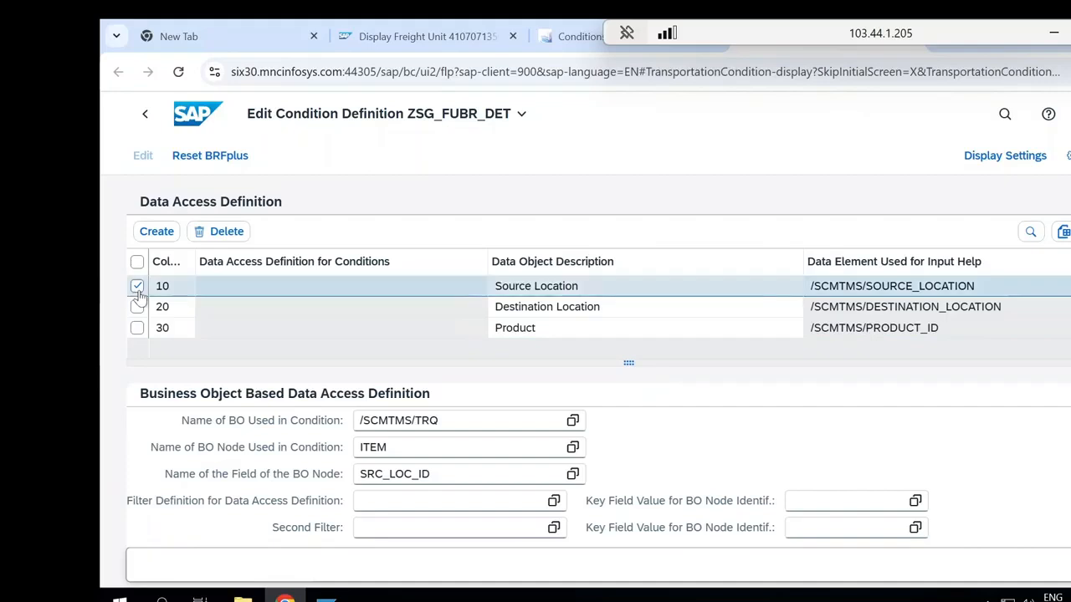
click(157, 231)
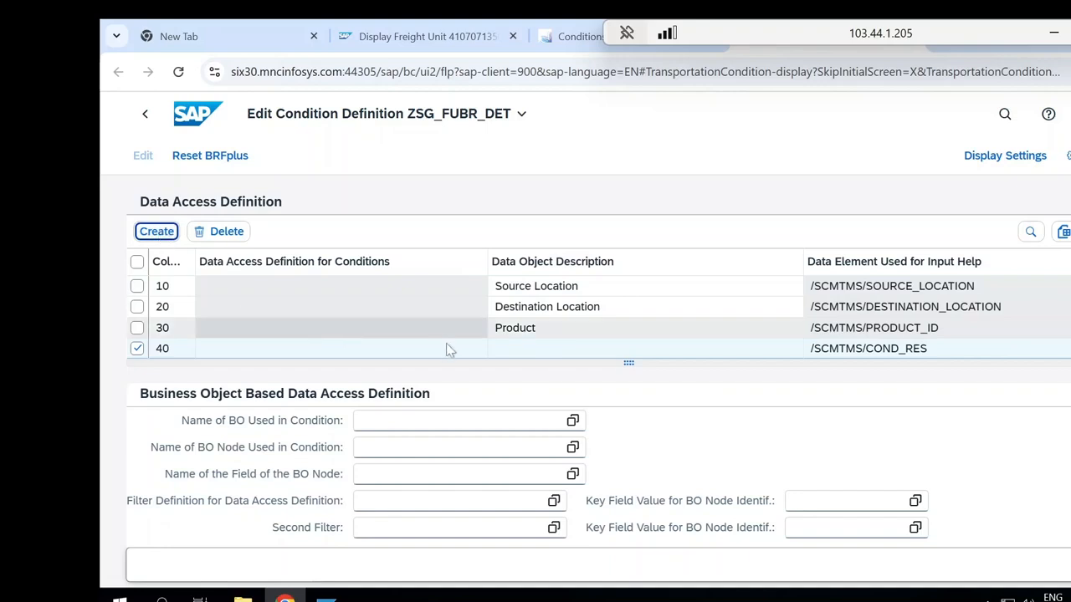
Set the name of the BO used in the condition to /SCMTMS/TRQ for new entry 40
click(530, 352)
click(532, 353)
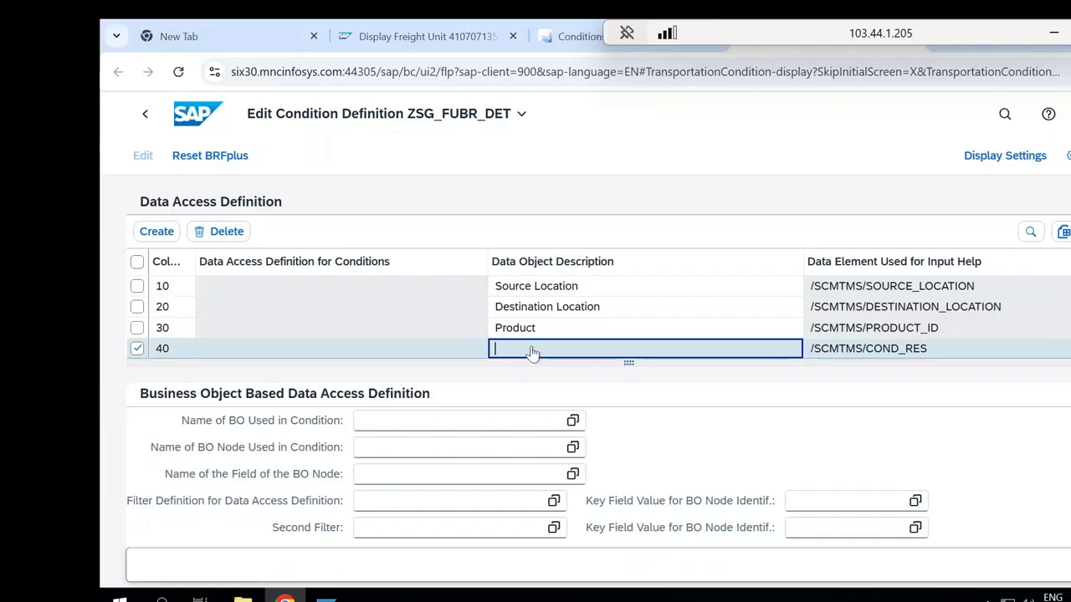
click(452, 421)
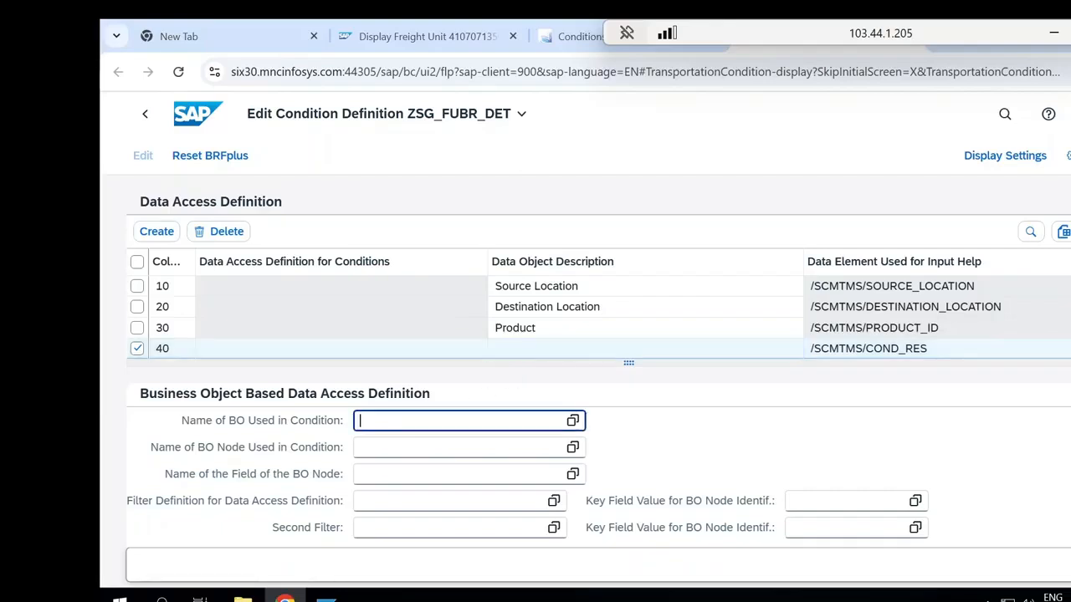
text(/s)
text(cmtms/)
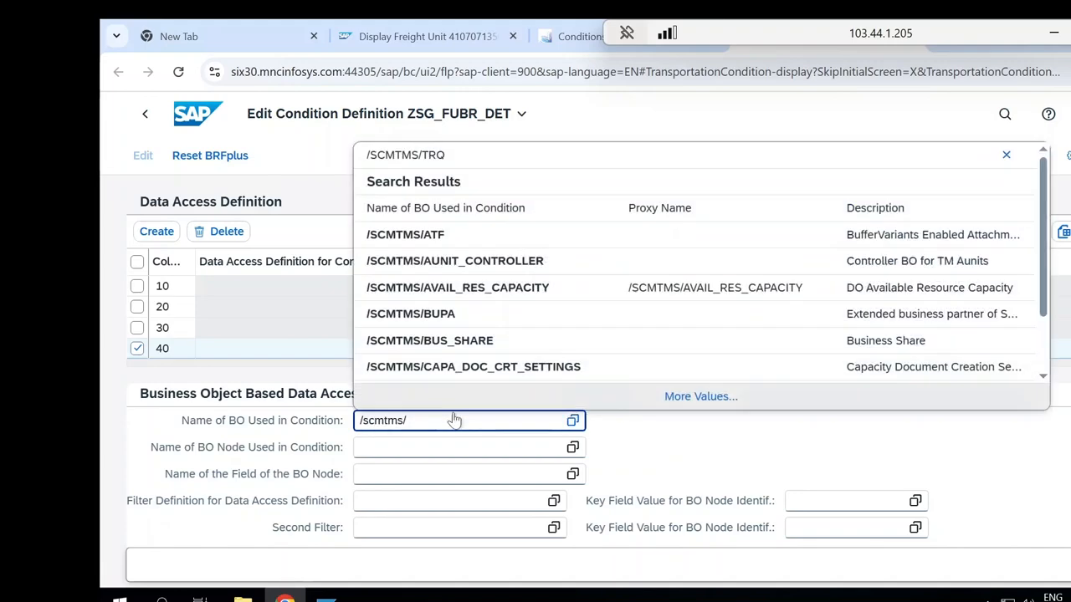
text(s)
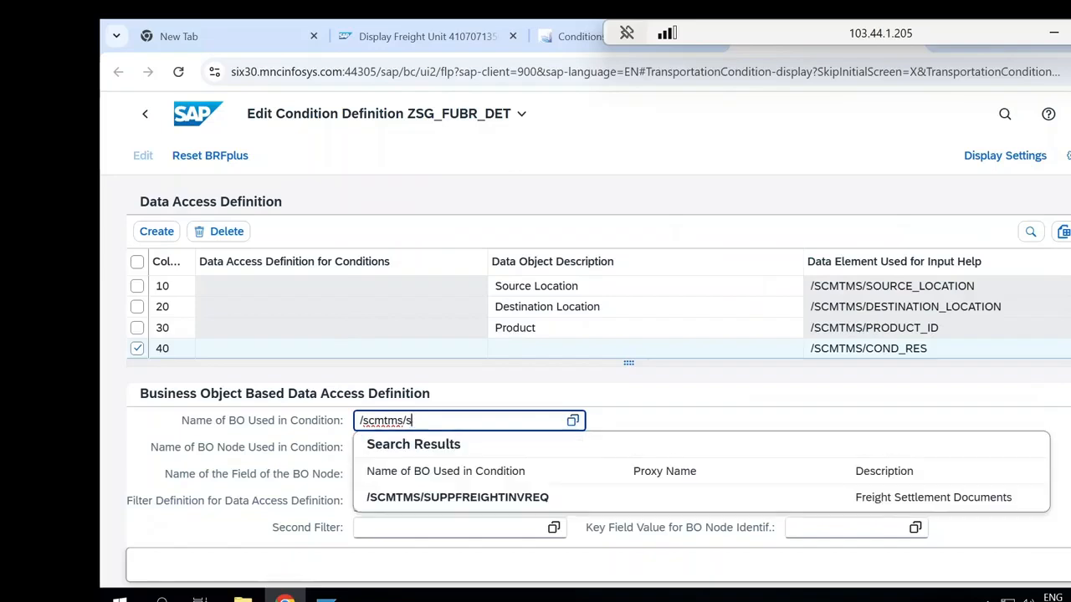
key(BackSpace)
click(461, 163)
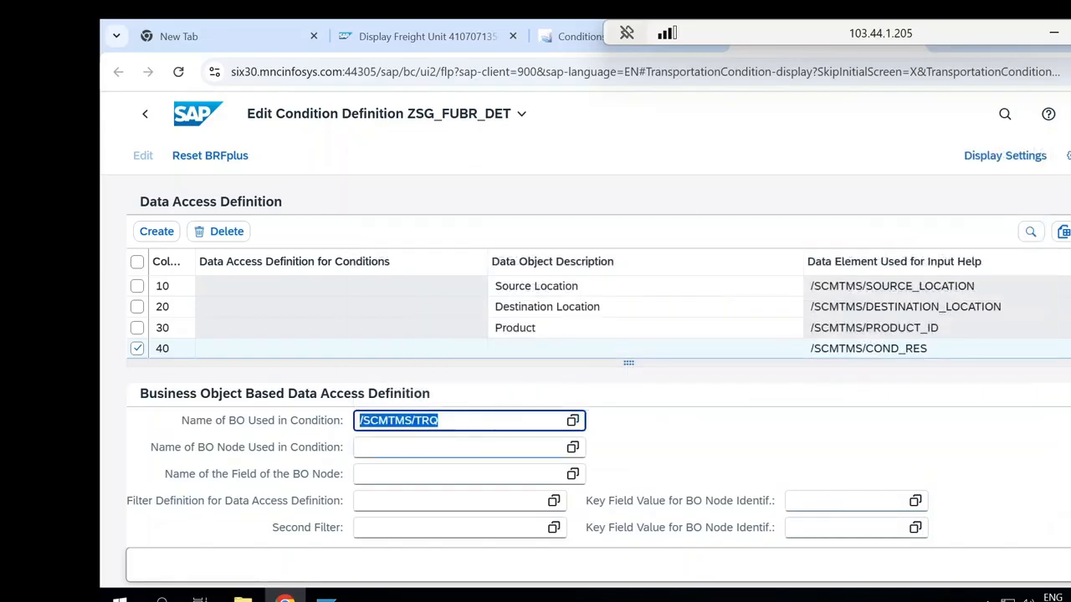
Set the name of the BO node used in the condition to ROOT for entry 40
key(Tab)
text(root)
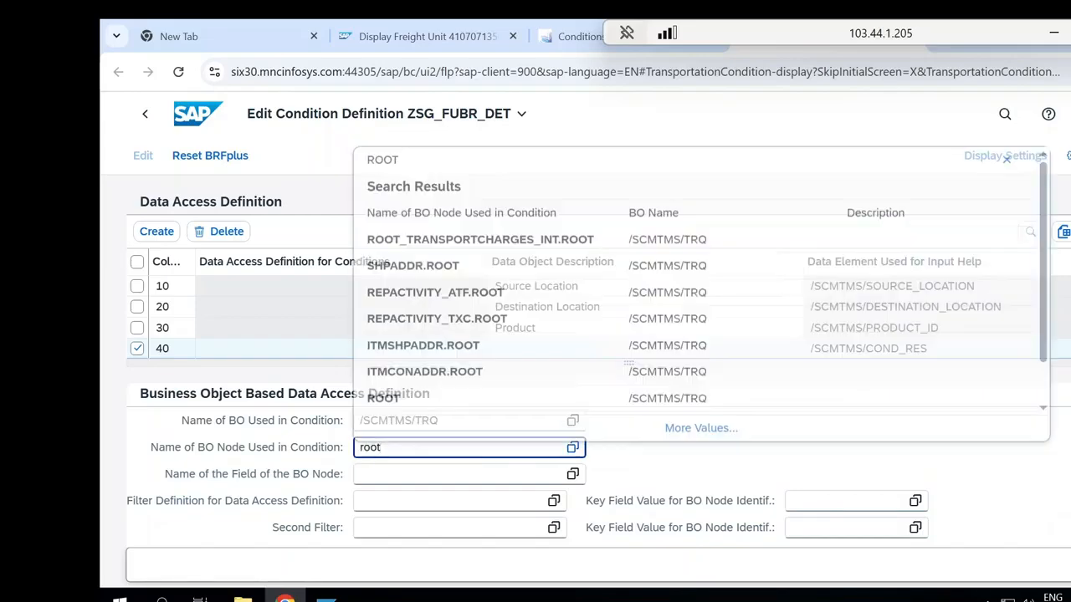
click(468, 164)
key(Tab)
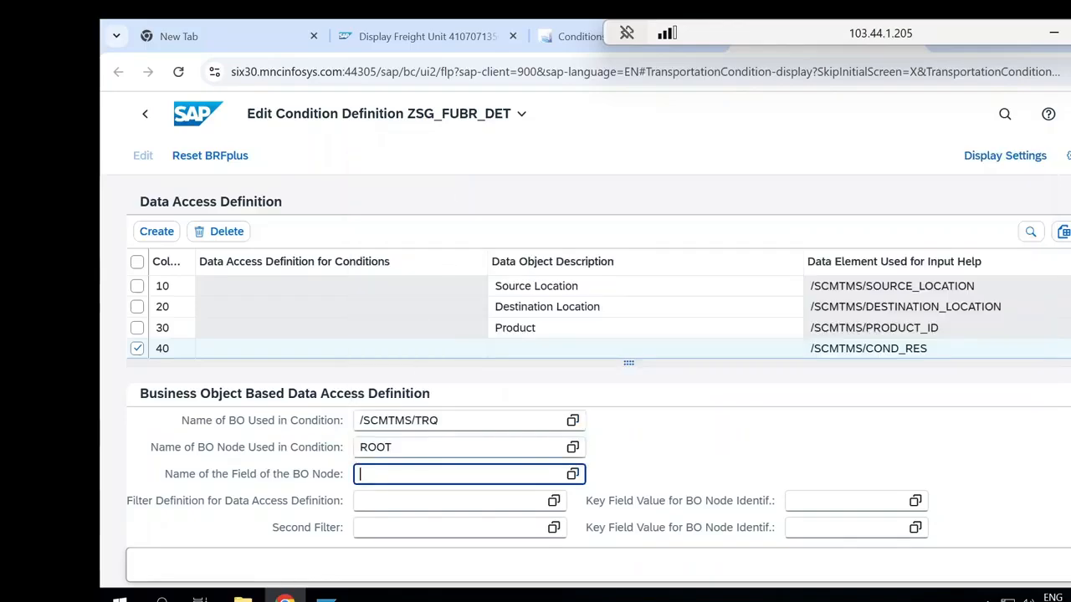
Open the value help for the BO node's field name and sort the list by description in ascending order
click(573, 475)
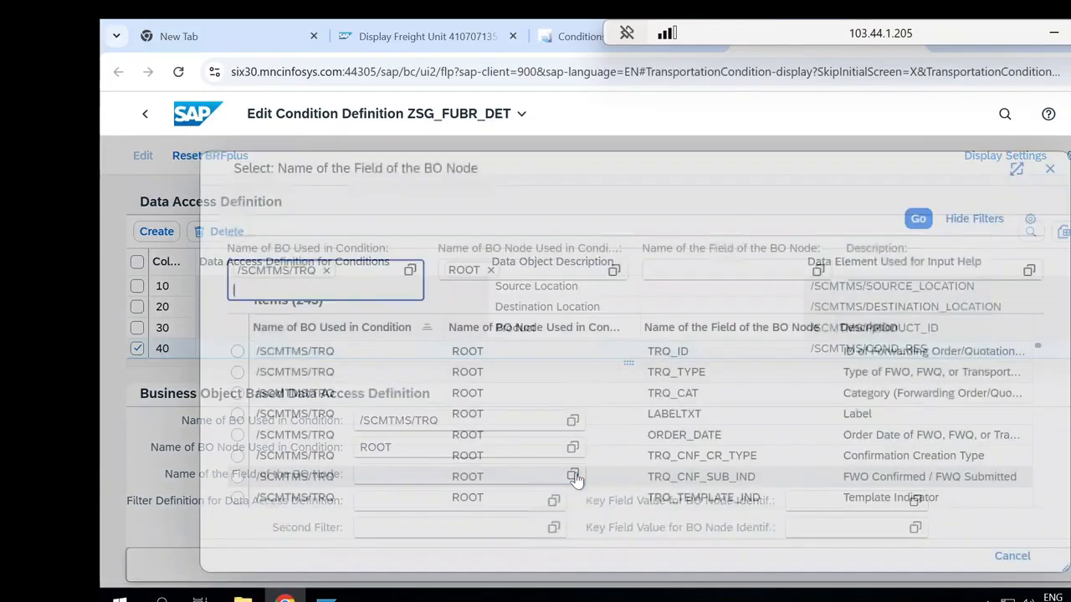
click(887, 331)
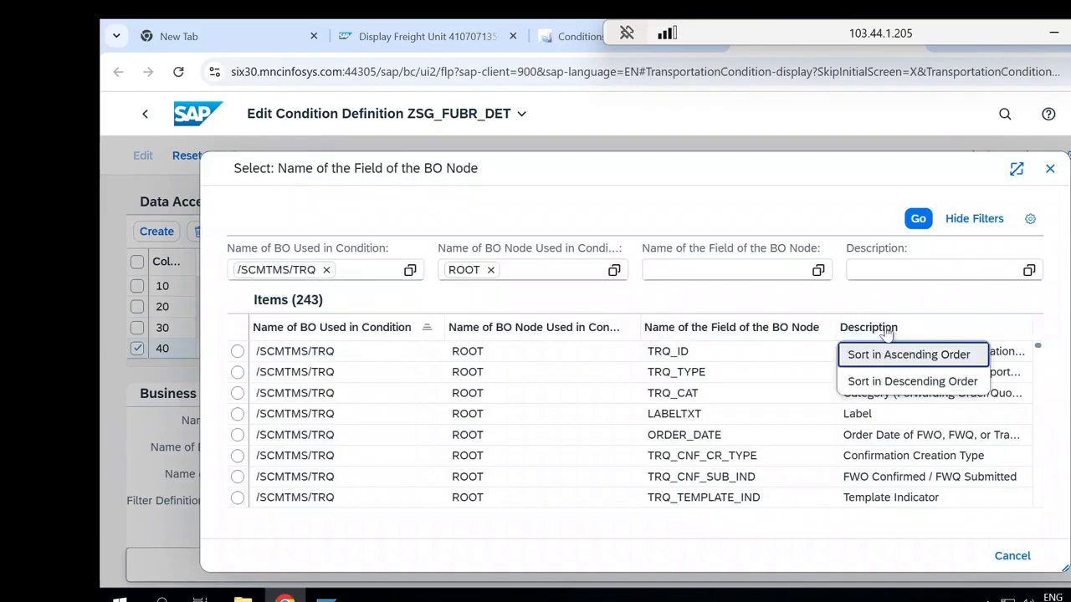
click(885, 386)
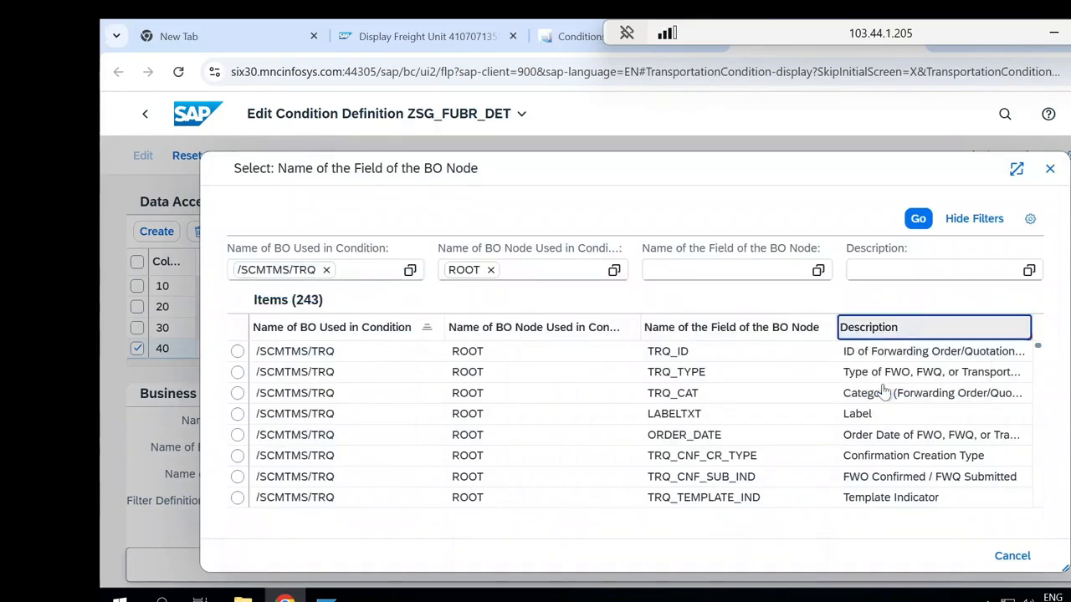
click(951, 335)
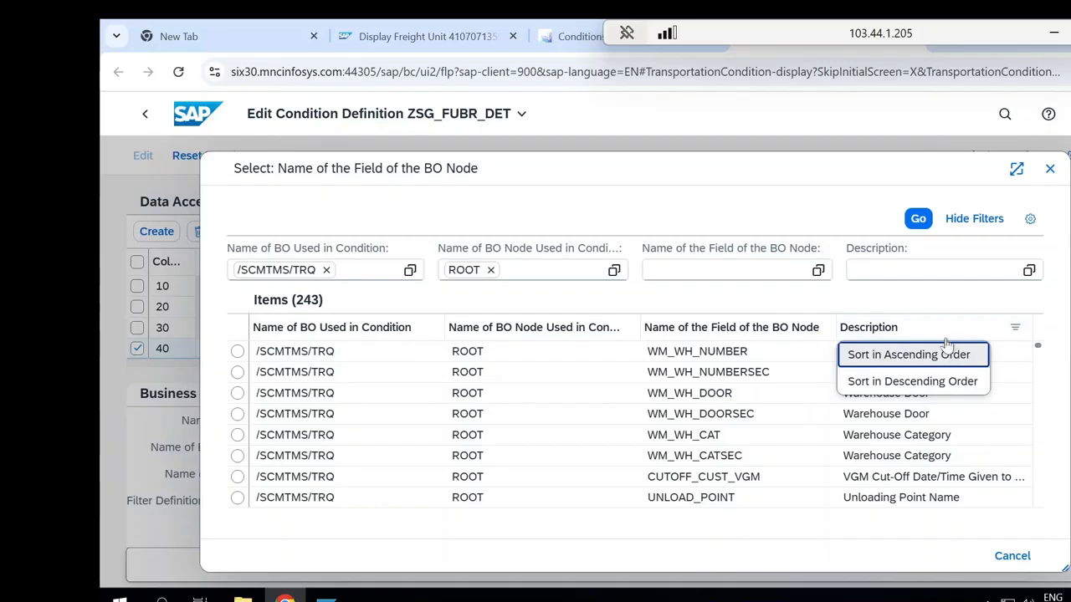
click(933, 355)
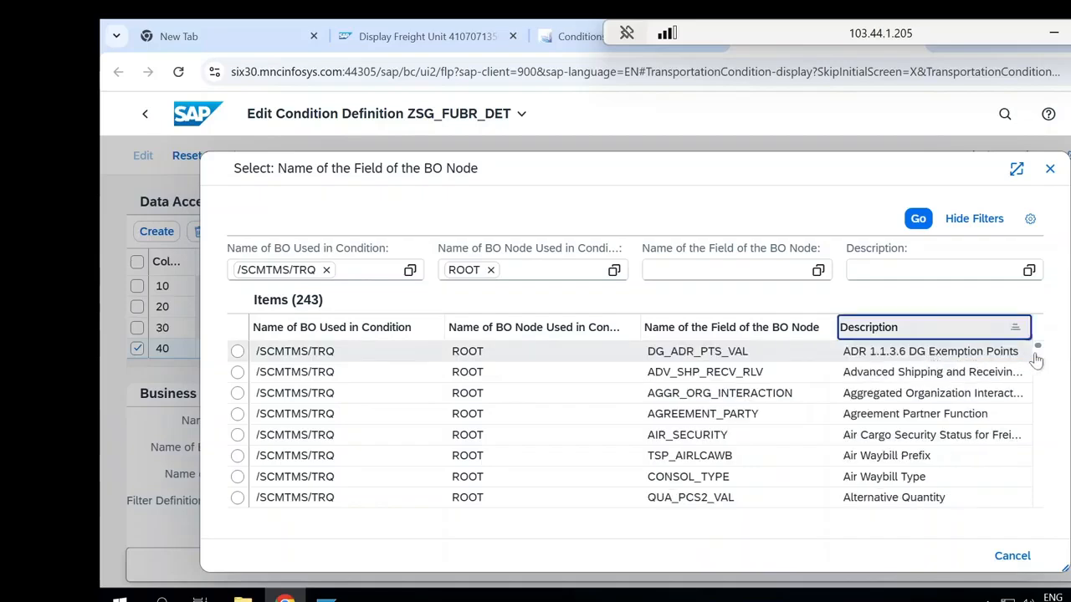
Find the Ship-to Party field in the sorted list and assign CONSIGNEE_ID as entry 40's field name
drag(1039, 350, 1039, 361)
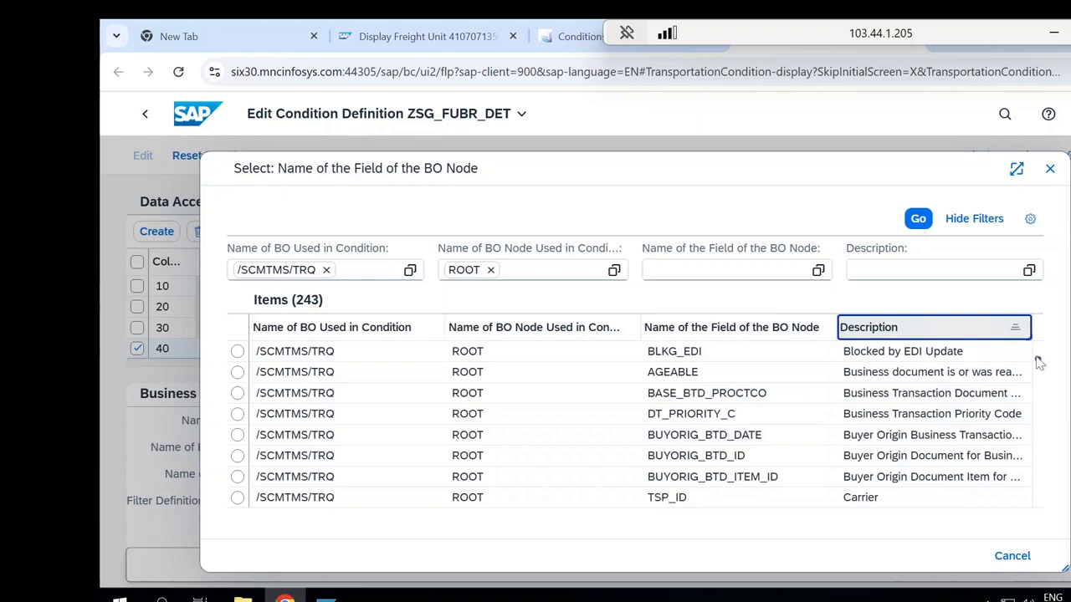
scroll(1038, 376, down, 3)
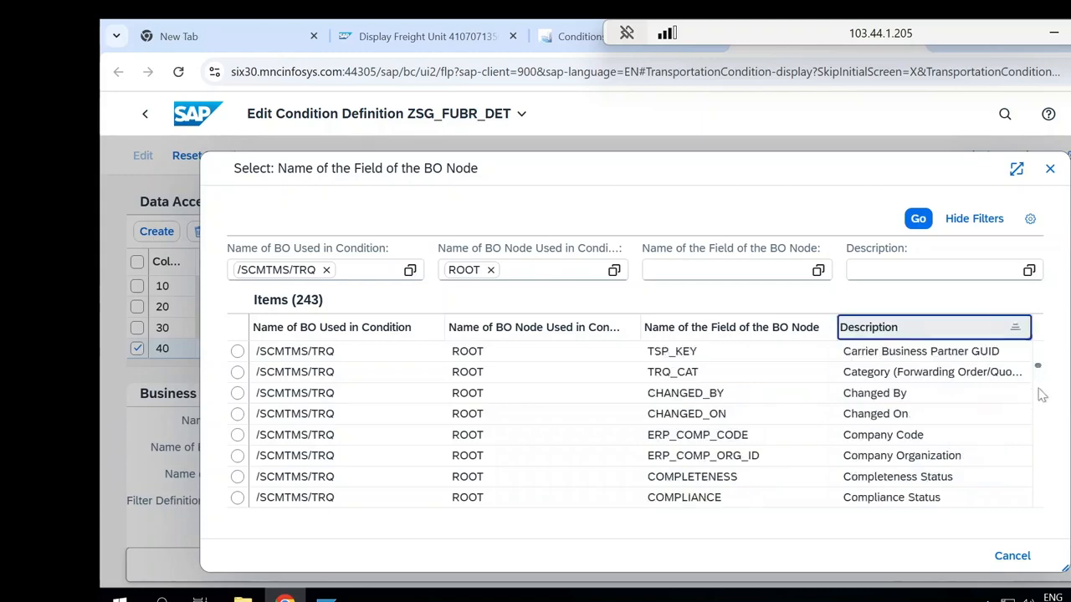
scroll(1042, 395, down, 3)
scroll(1041, 399, down, 3)
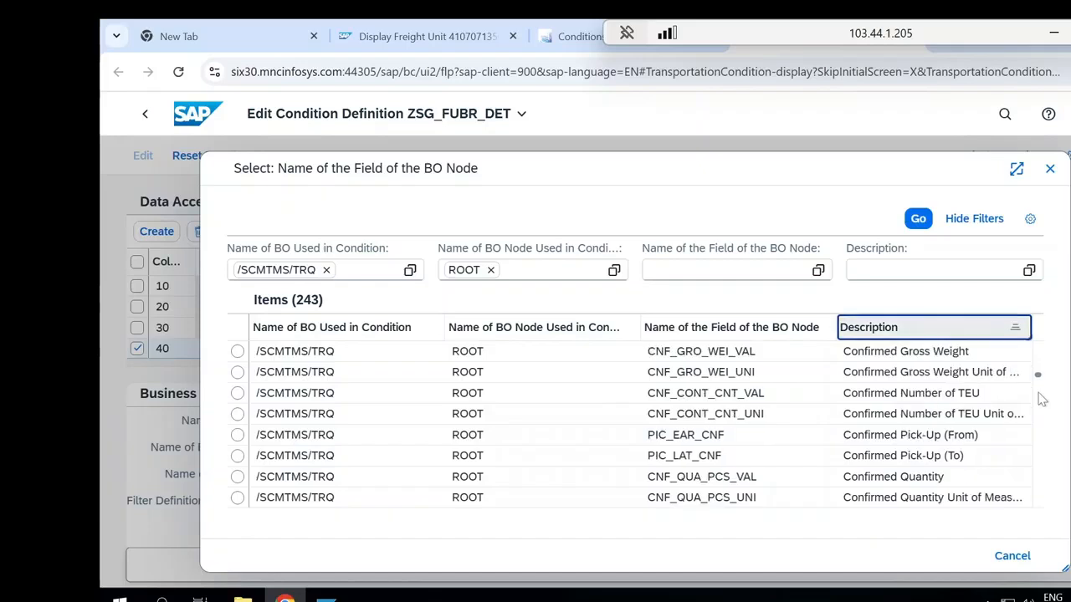
scroll(1041, 399, down, 3)
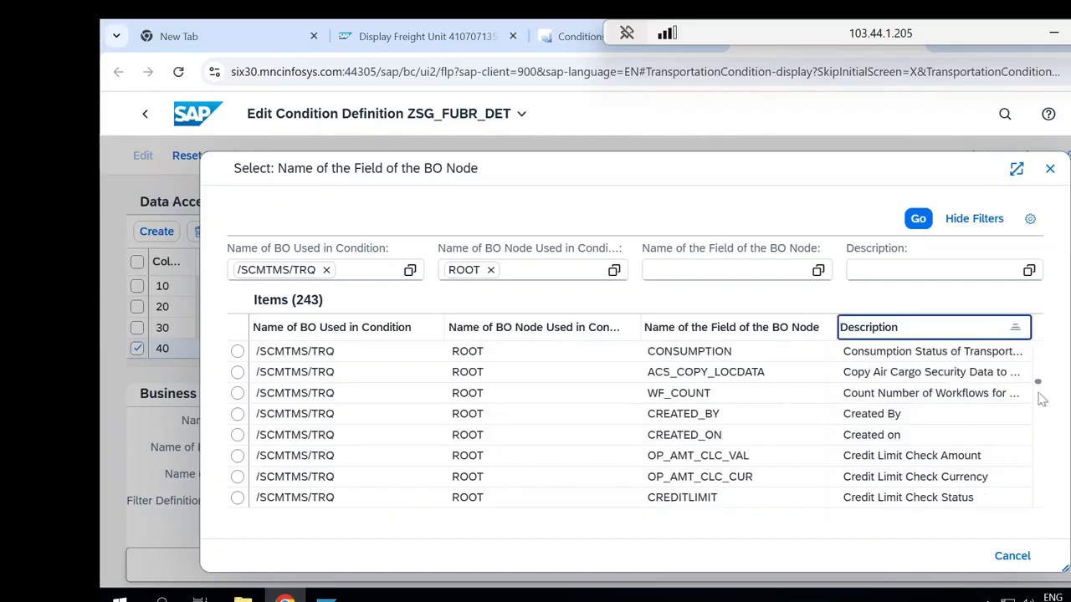
scroll(1039, 399, down, 3)
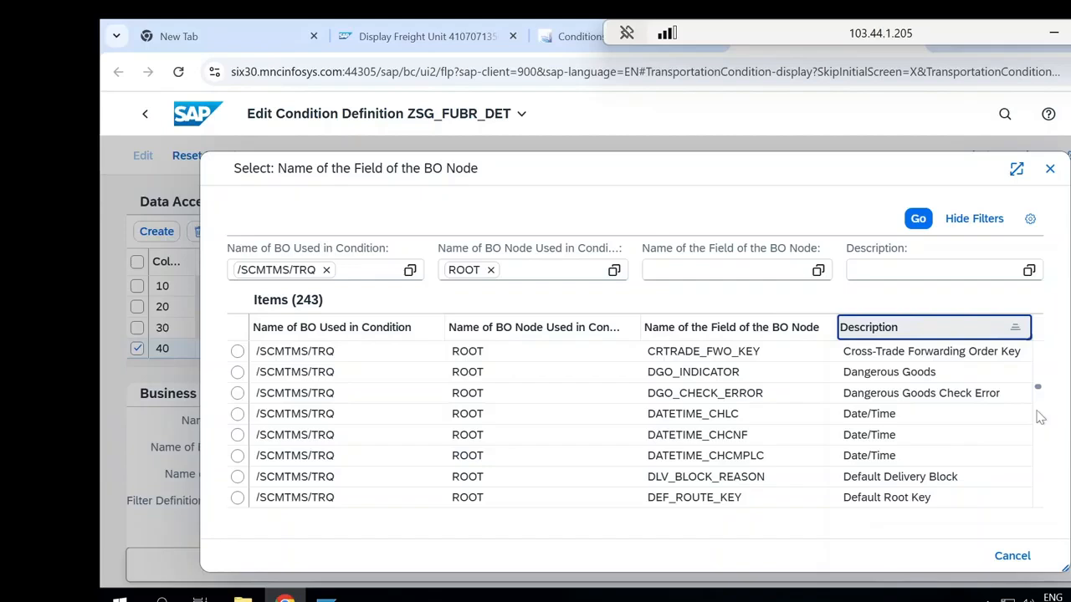
scroll(1040, 415, down, 3)
scroll(1039, 414, down, 3)
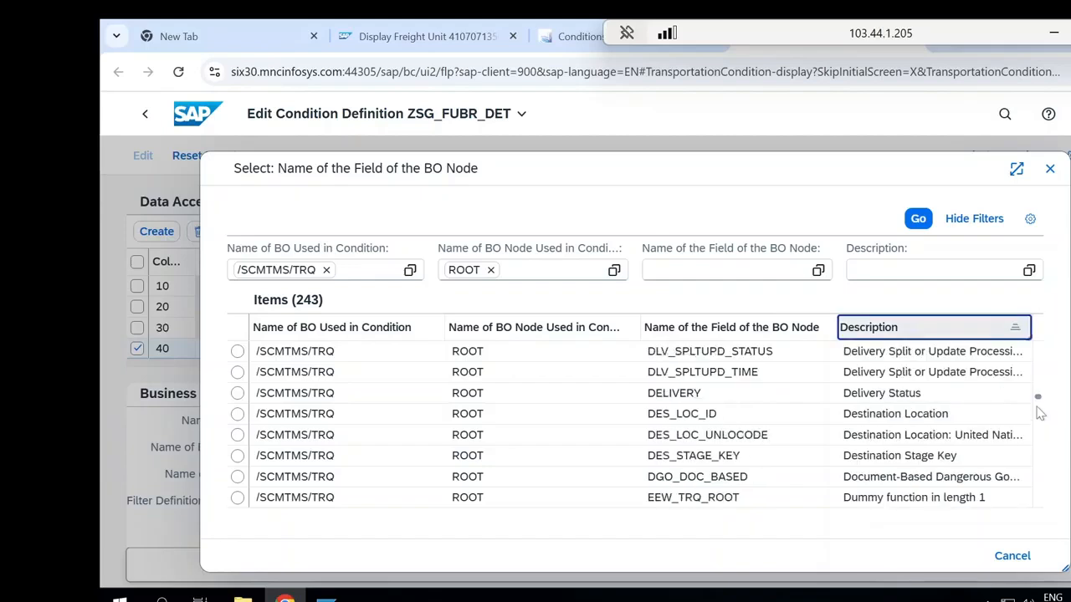
drag(1038, 397, 1039, 478)
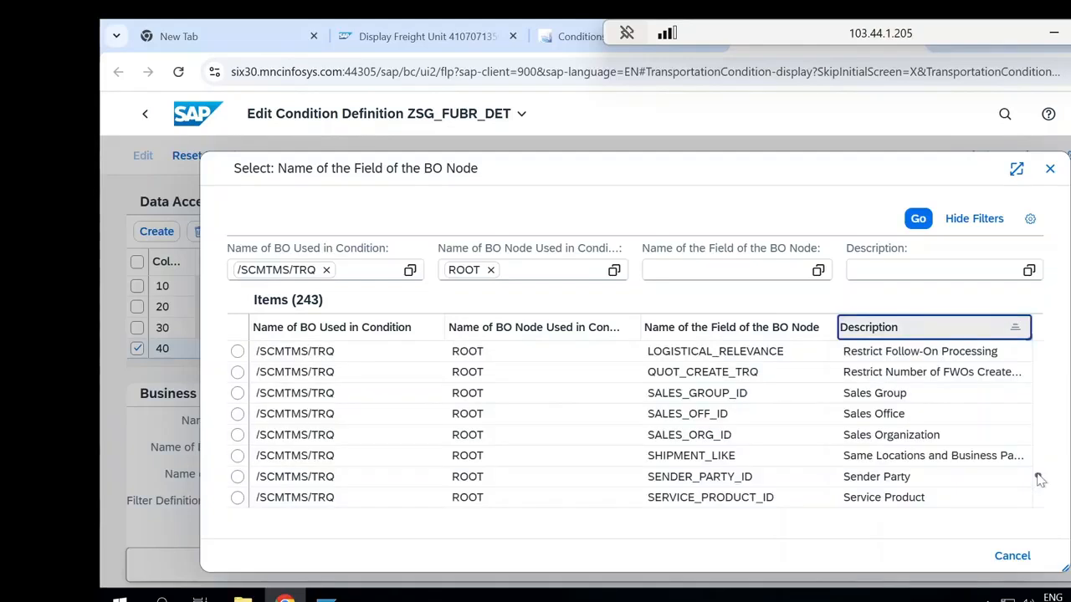
scroll(1040, 495, down, 3)
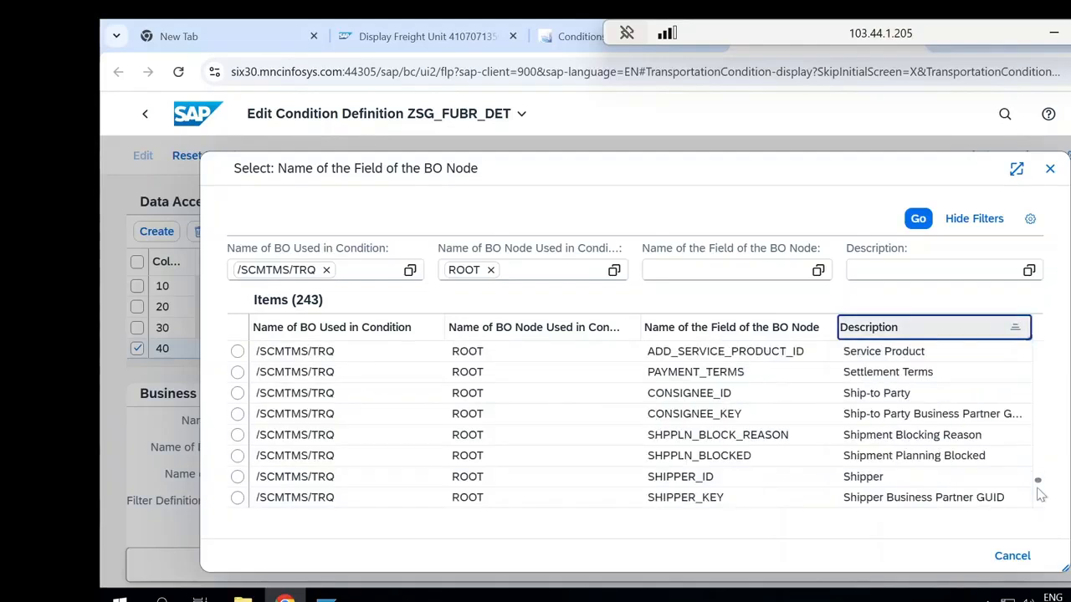
click(888, 394)
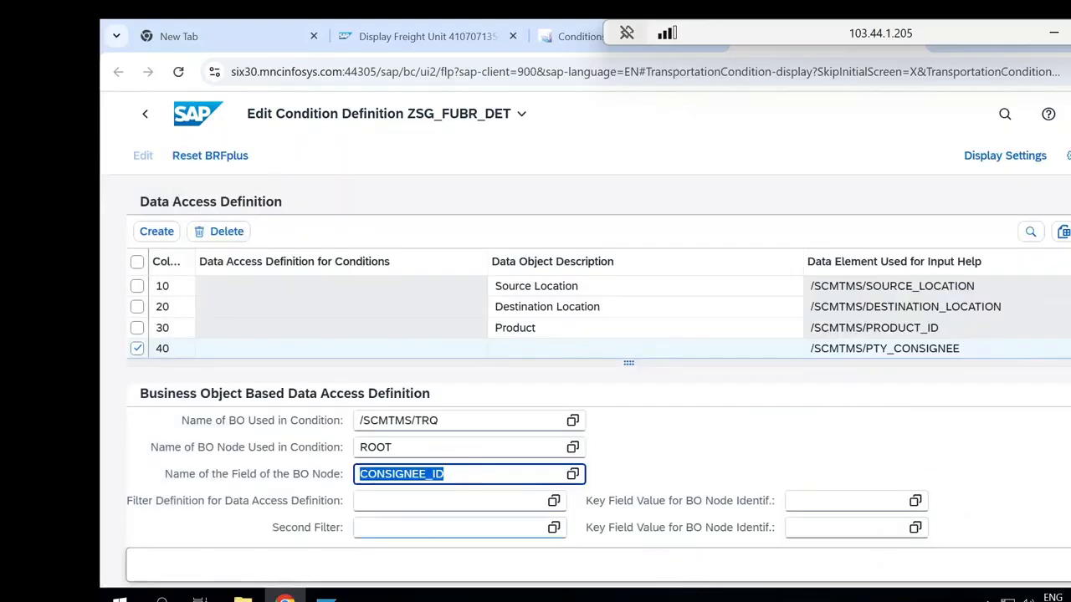
Enter "Ship to party" as the data object description of entry 40 in the data access definition
click(542, 355)
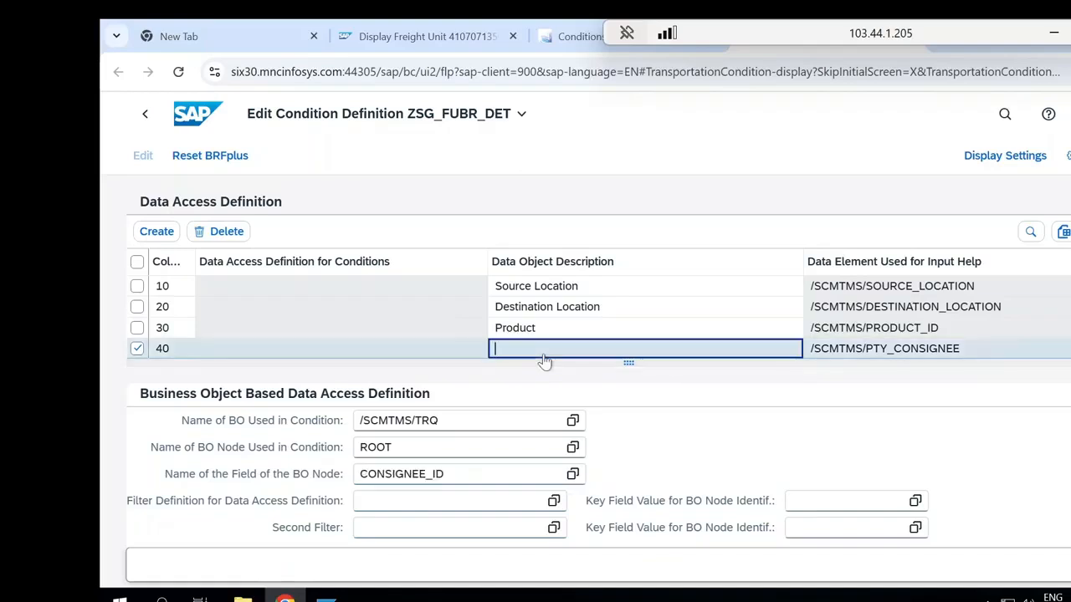
text(Shi)
text(p to pa)
click(1070, 381)
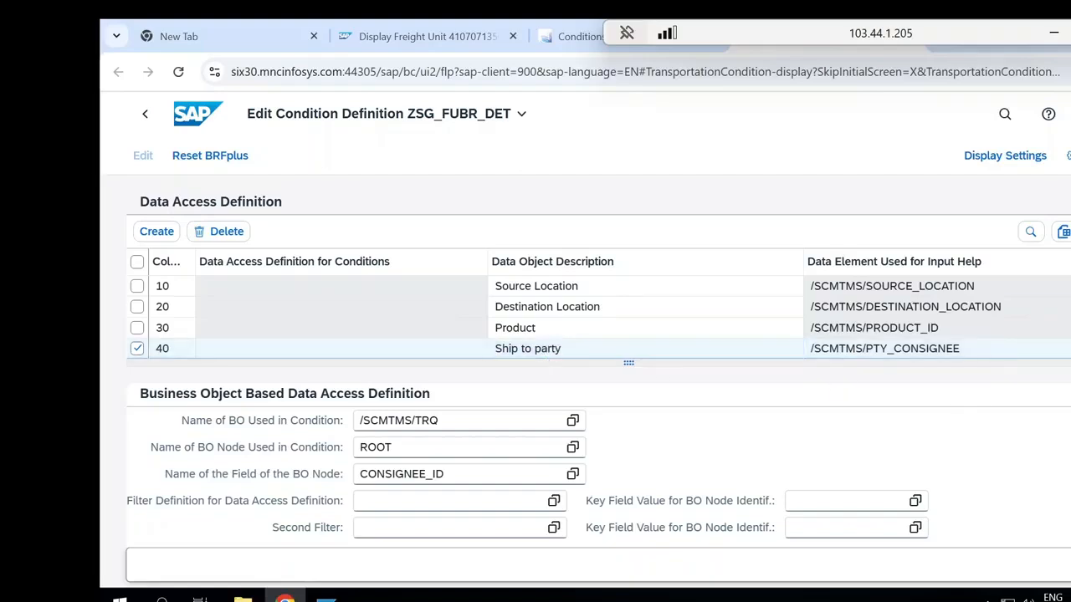
Fill in entry 40's determination class for class-based data access with the CL_COND_TRQ_CT_EXTR class
scroll(598, 361, down, 5)
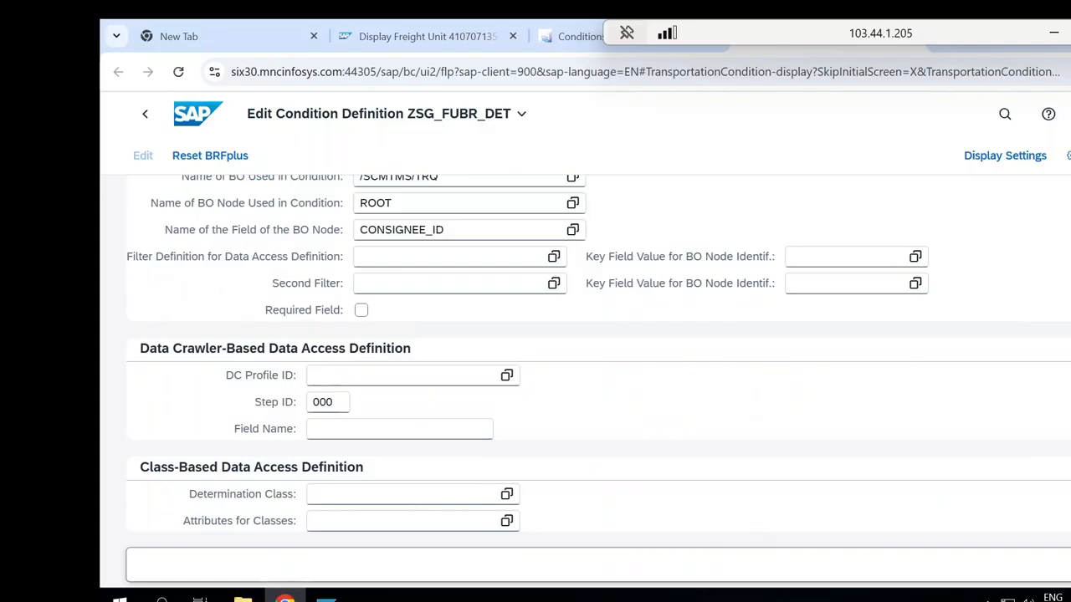
click(416, 499)
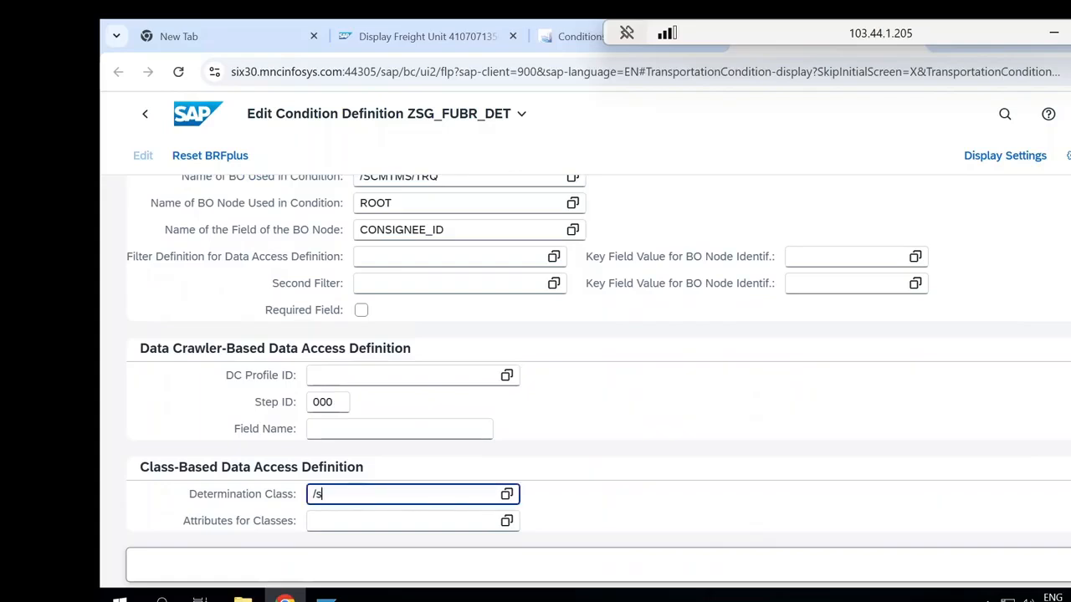
text(/s)
click(420, 513)
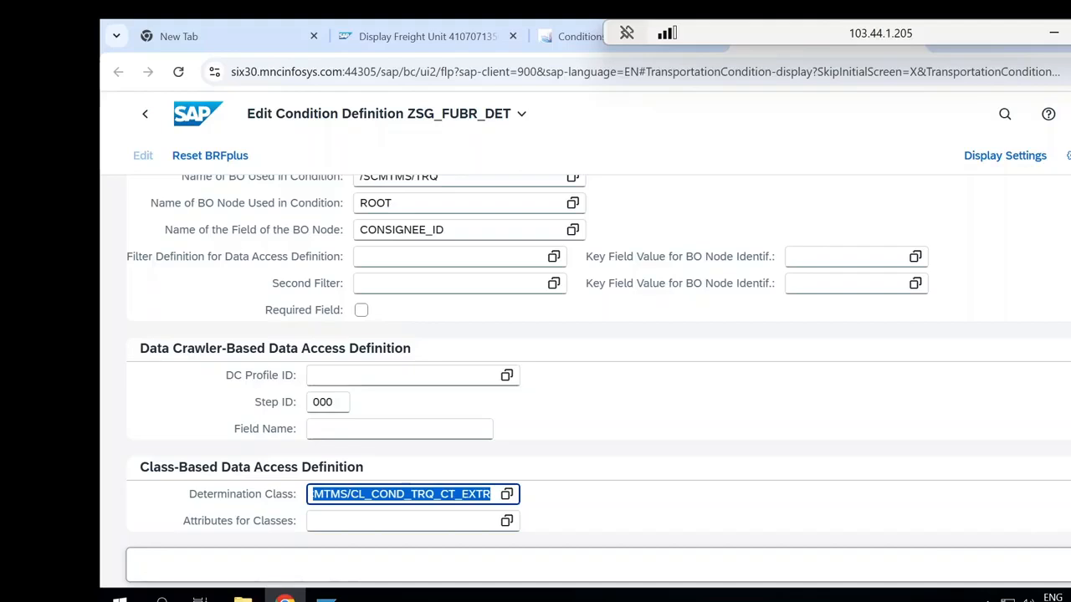
Return to the decision table of ZSG_FUBR_DET and discard the unsaved changes to the condition
click(835, 480)
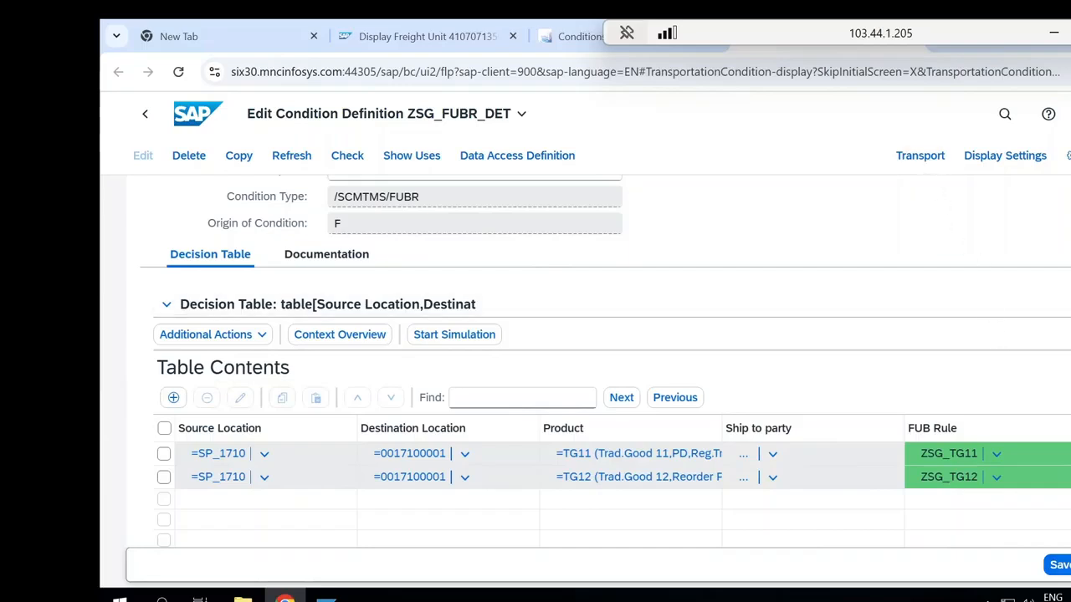
click(1070, 565)
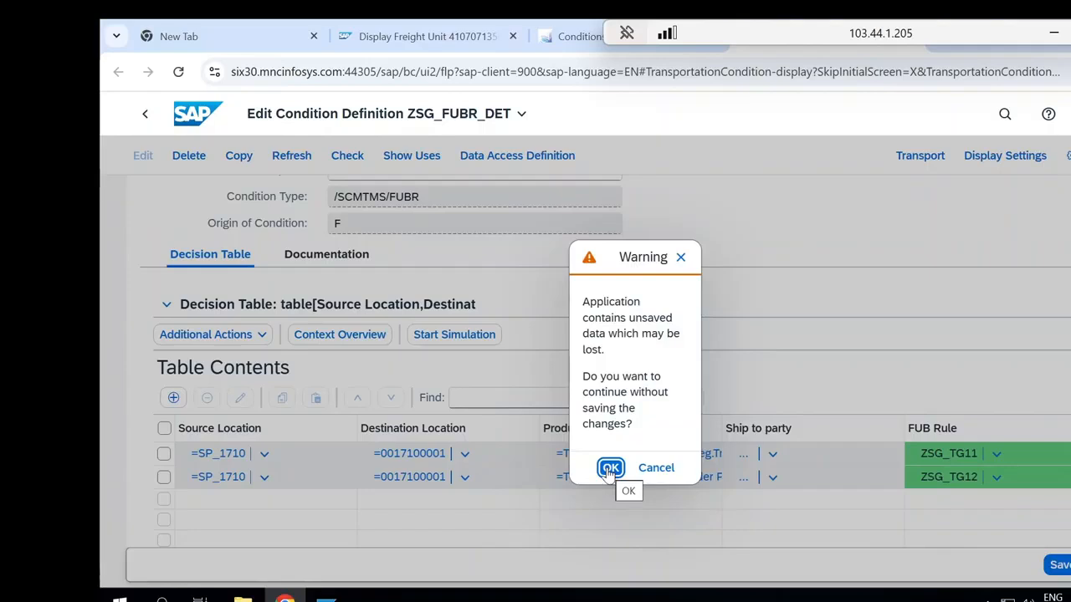
click(610, 468)
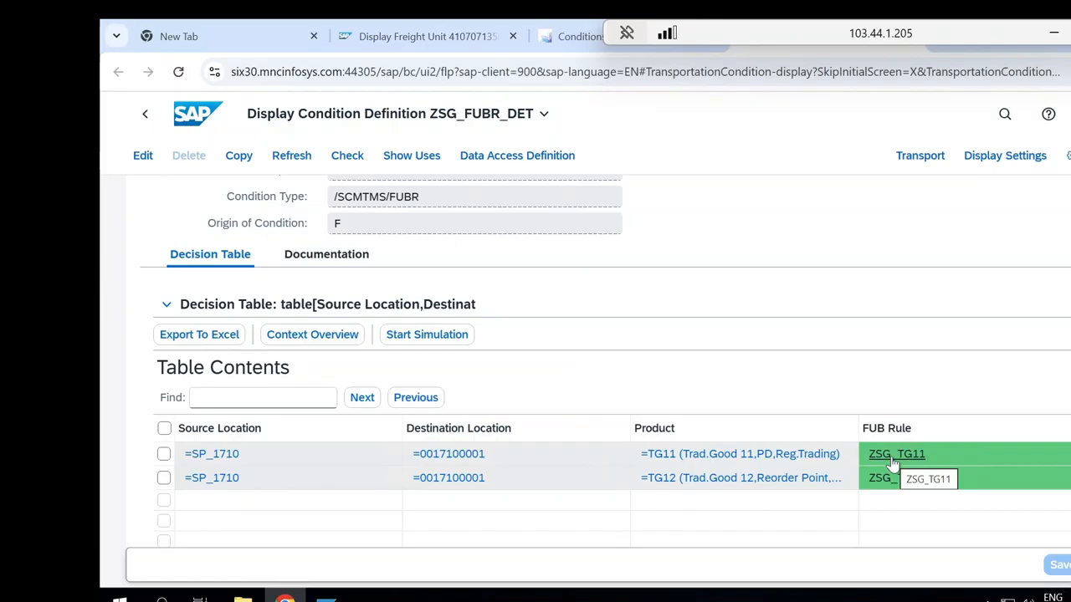
Open the SAP home page in a new browser tab and switch to it
right_click(197, 131)
click(234, 145)
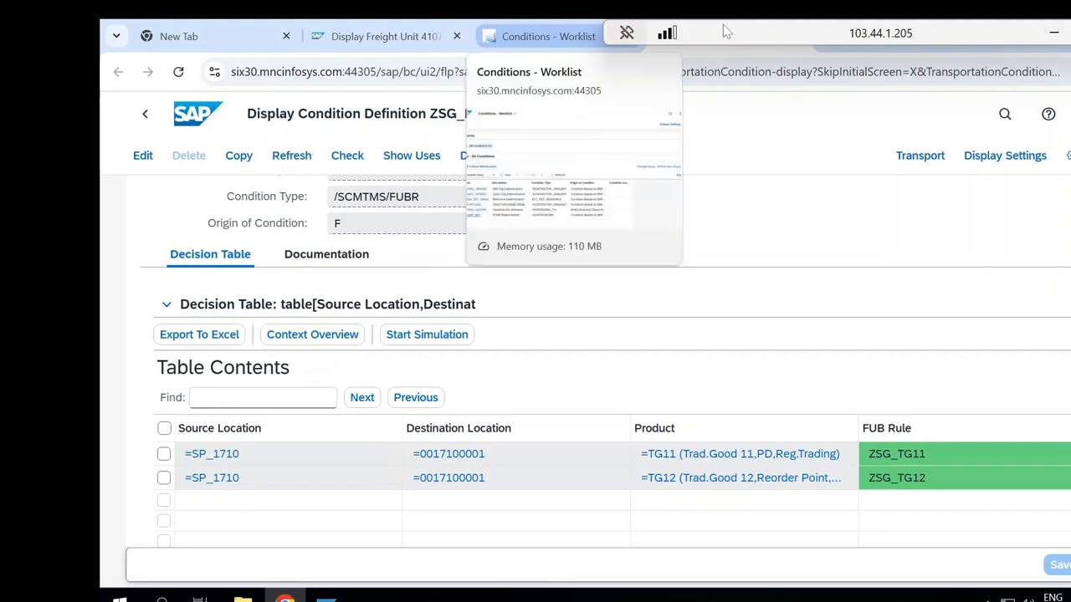
drag(726, 31, 778, 7)
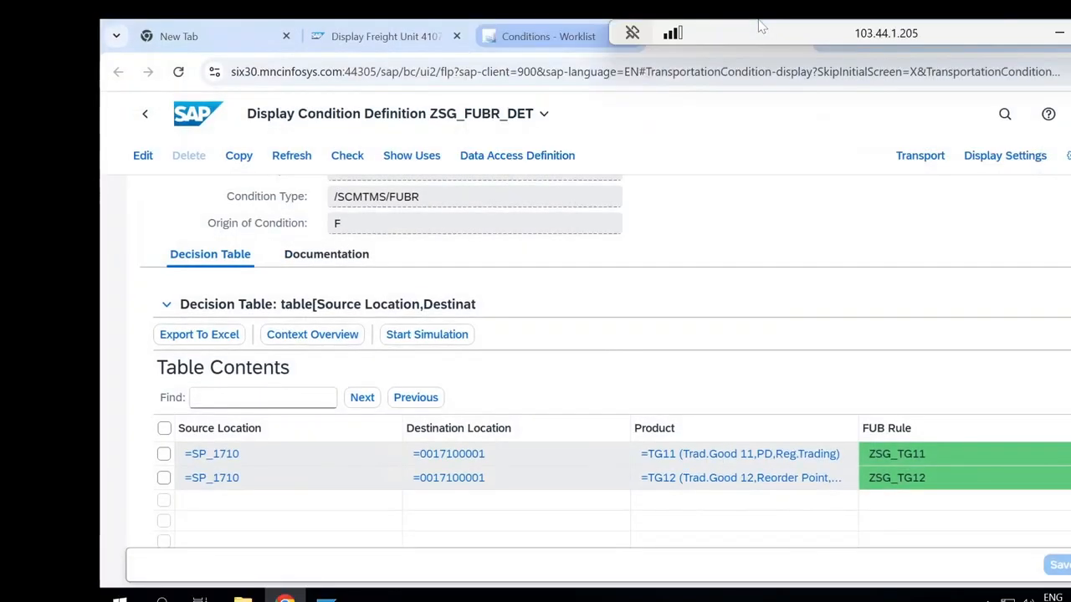
drag(878, 35, 724, 67)
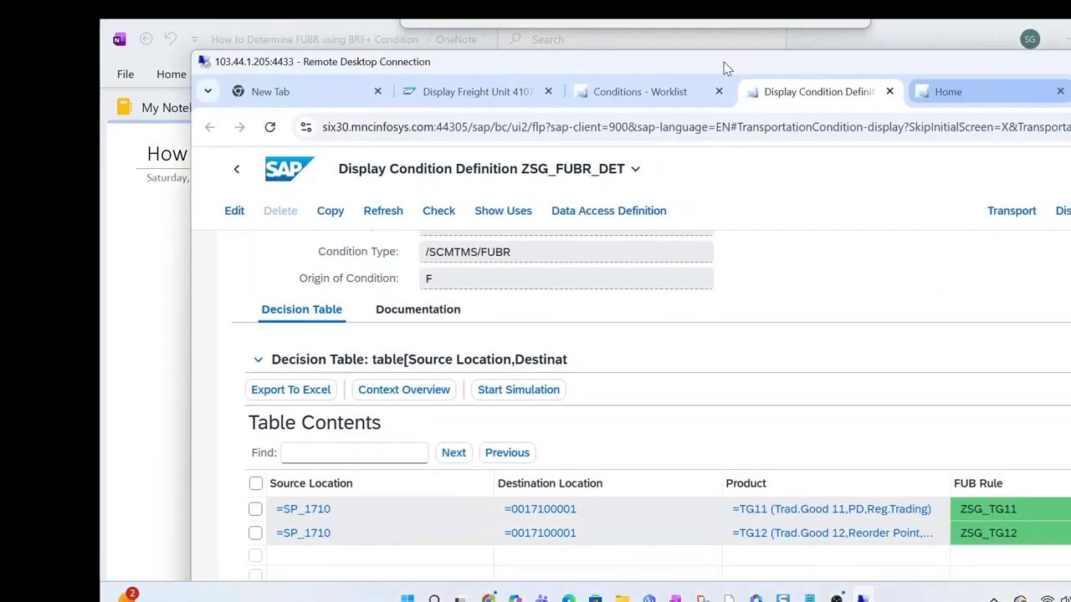
click(981, 93)
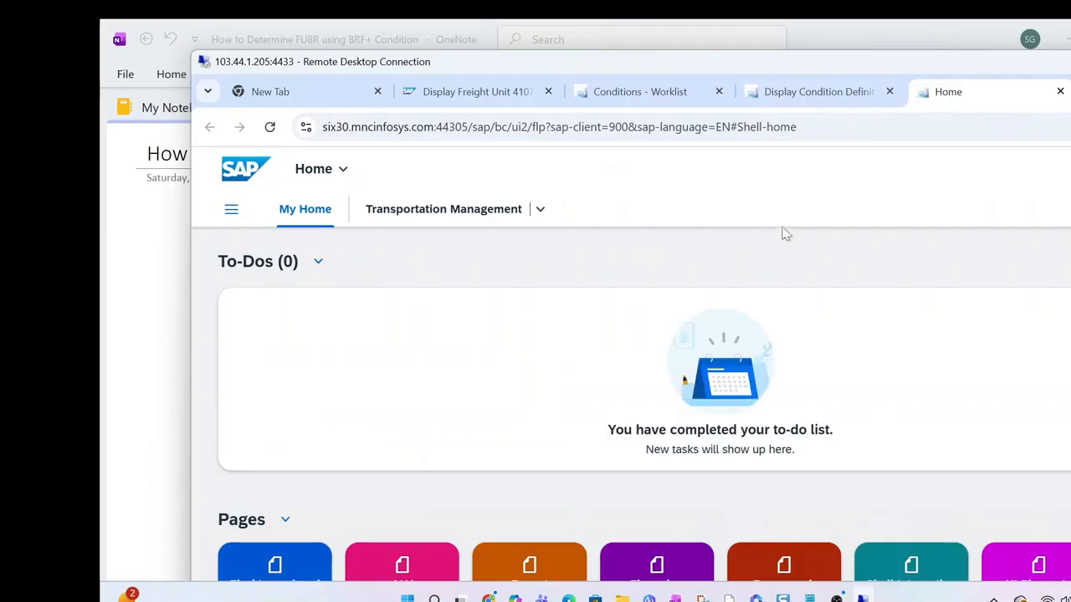
Open the Planning page of the Transportation Management space
click(540, 210)
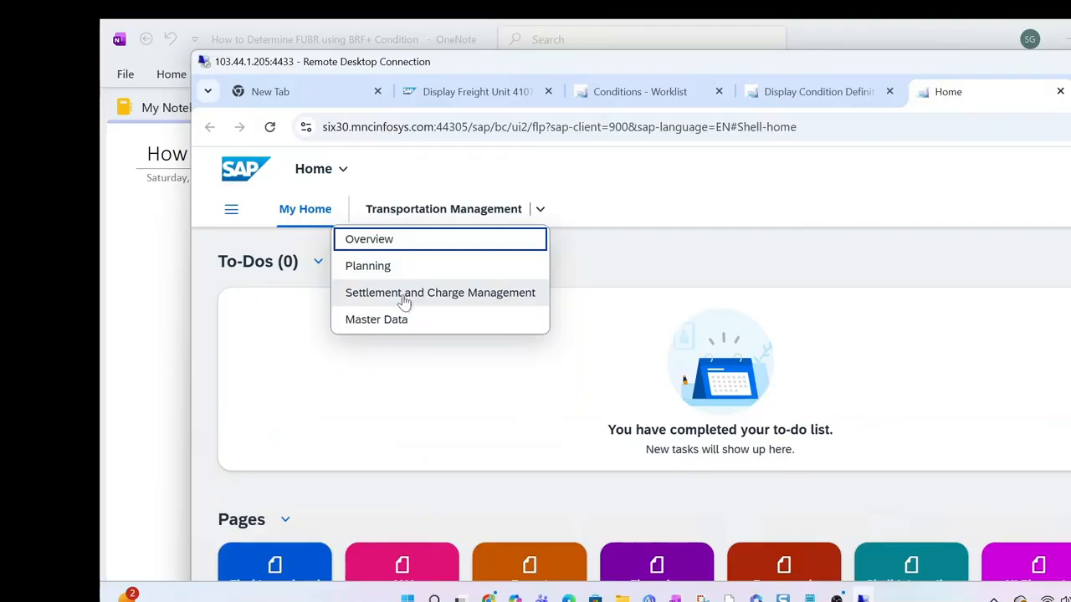
click(418, 273)
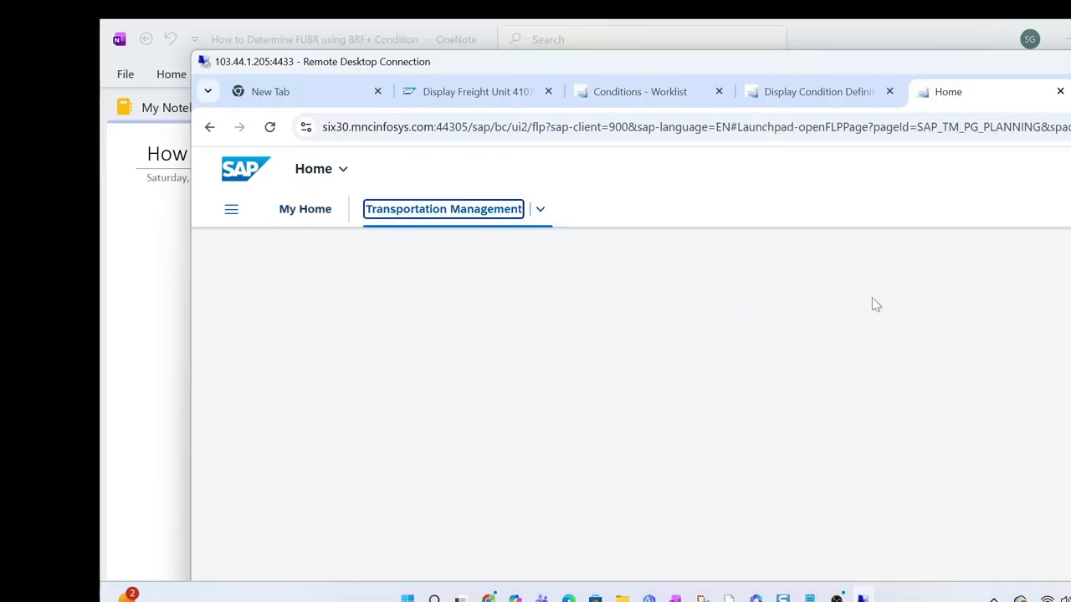
drag(861, 62, 773, 20)
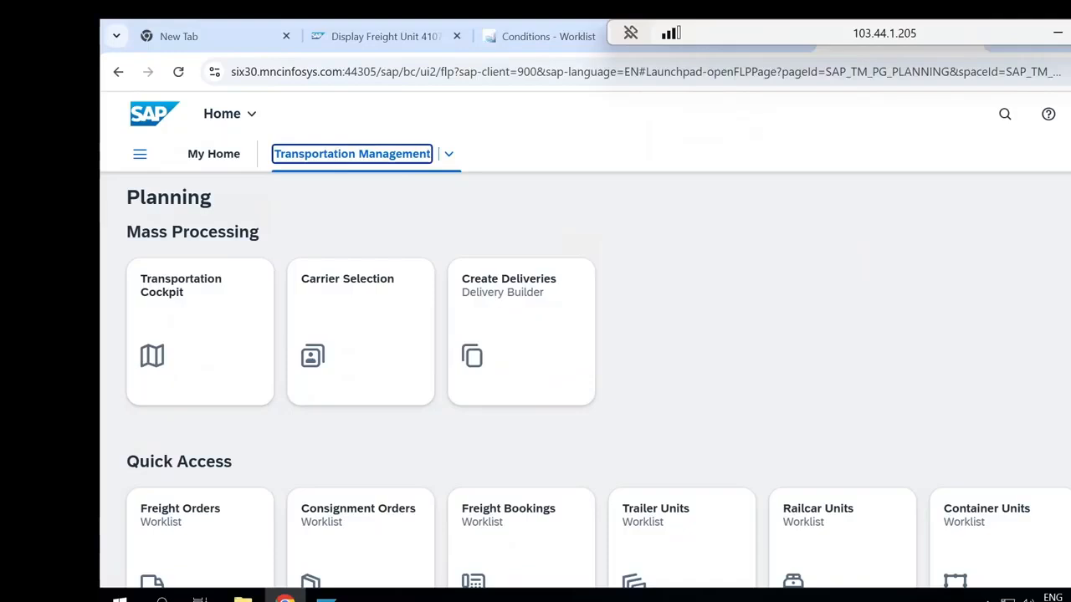
Open the Profiles and Settings worklist and list all freight unit building rules
scroll(585, 376, down, 5)
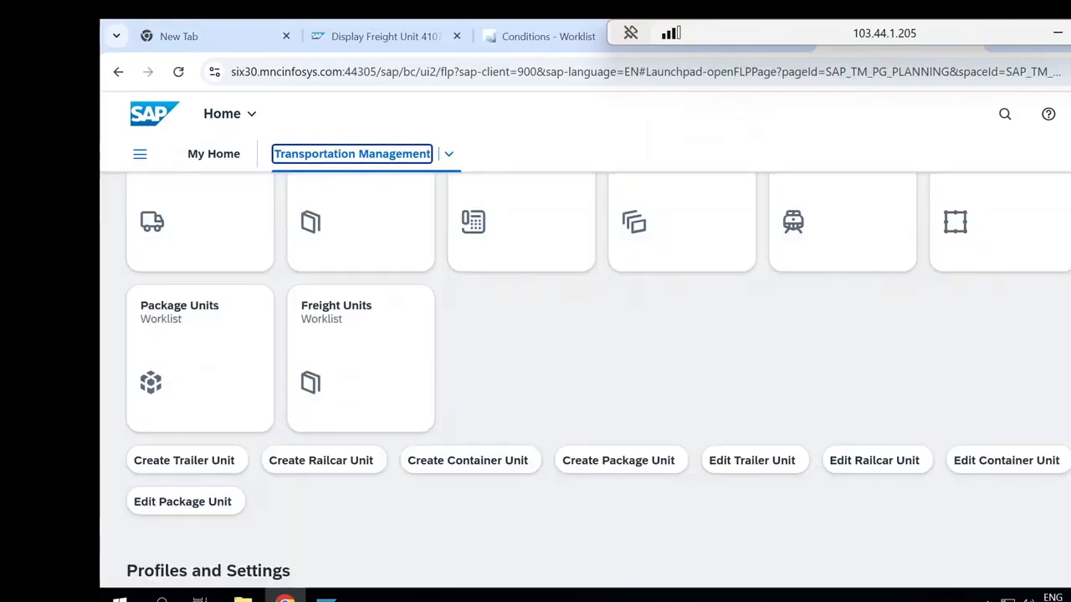
scroll(586, 376, down, 4)
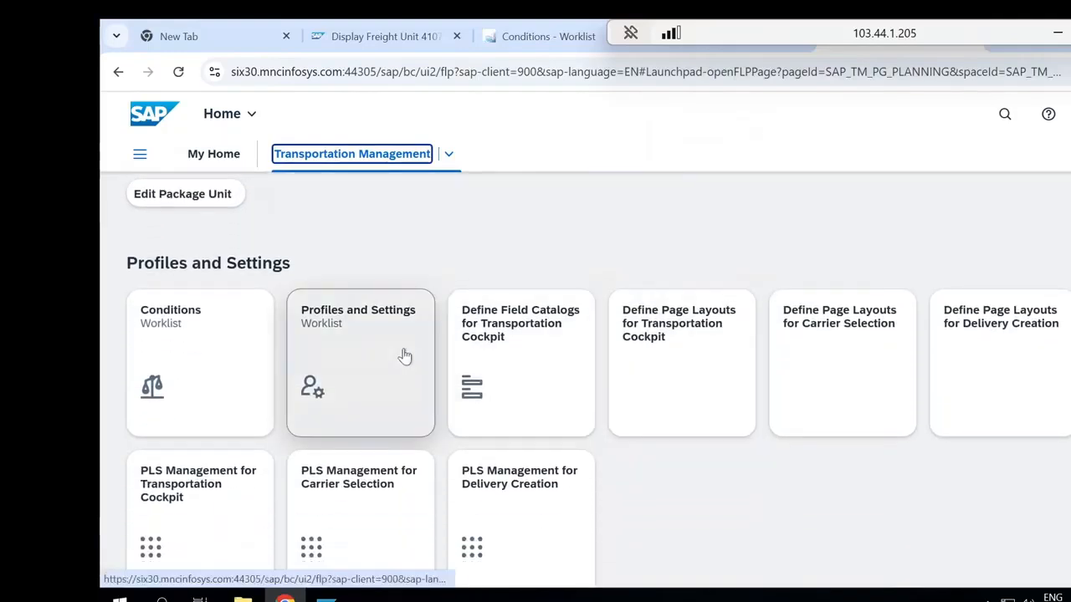
click(403, 355)
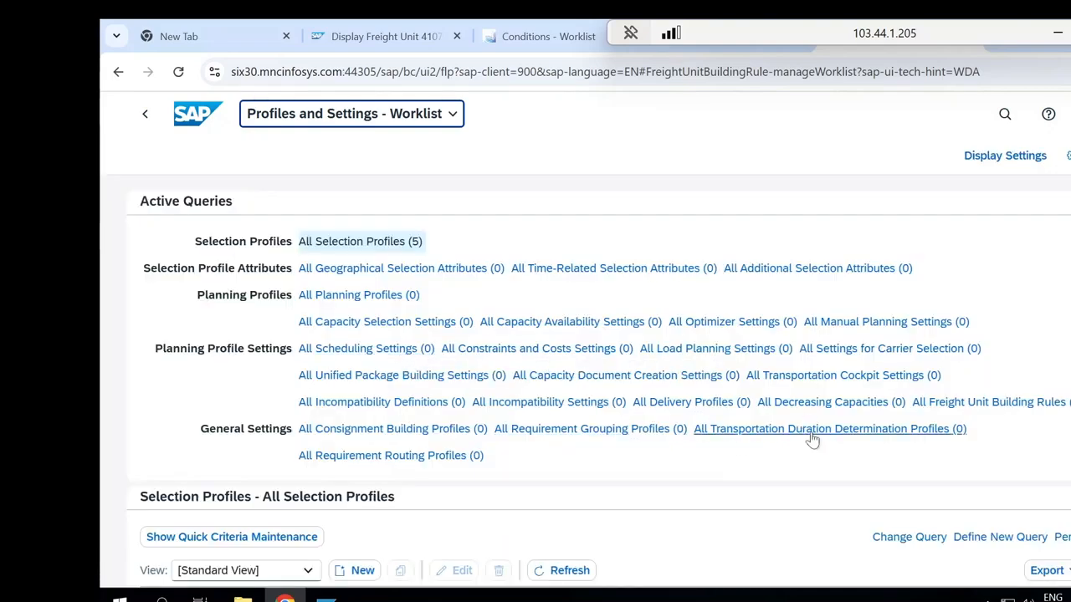
click(987, 403)
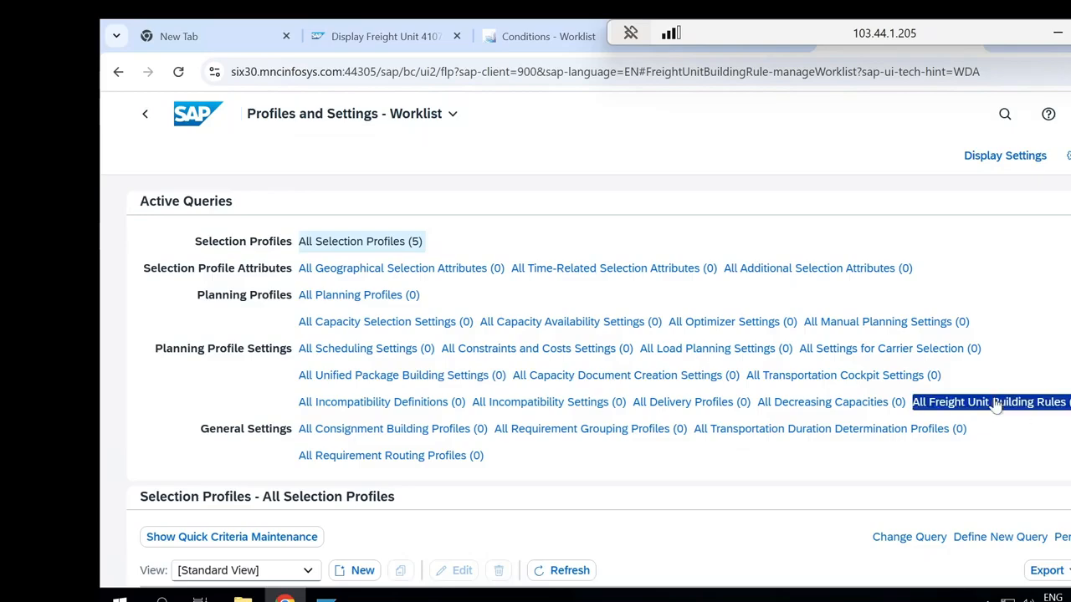
scroll(586, 376, down, 4)
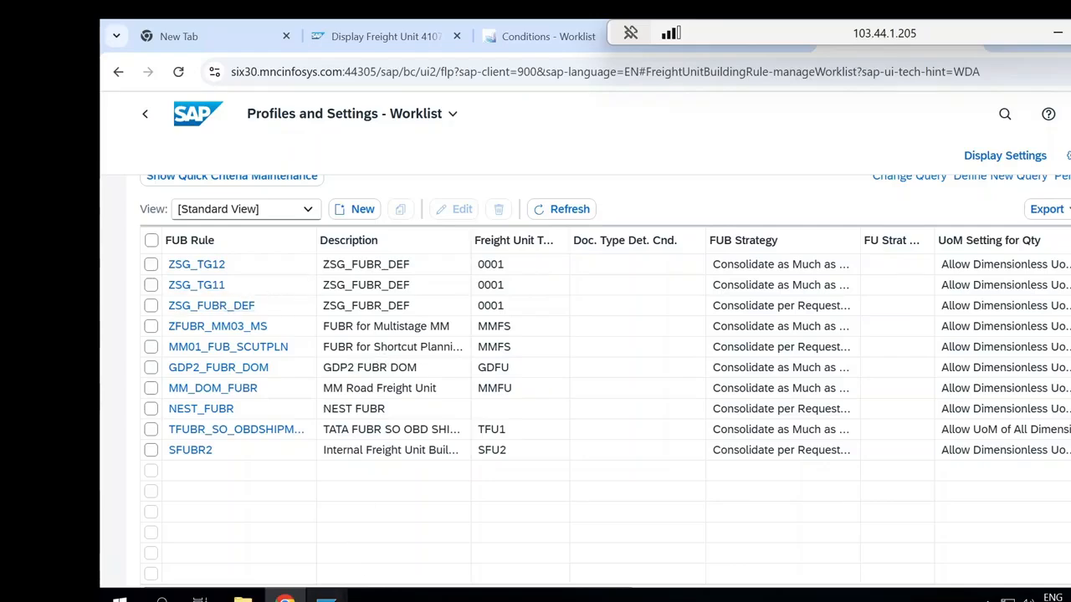
In SAP GUI, assign FUB rule condition ZSG_FUBR_DET to logistics integration profile ZSG0 and save it under the SG:TM Configuration customizing request
mouse_move(326, 596)
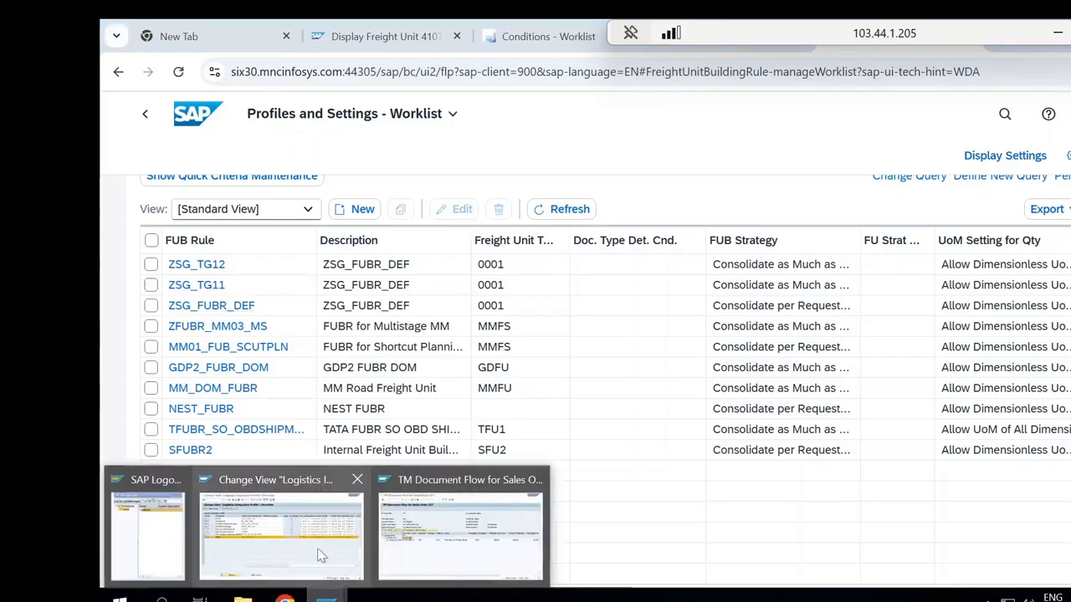
click(281, 540)
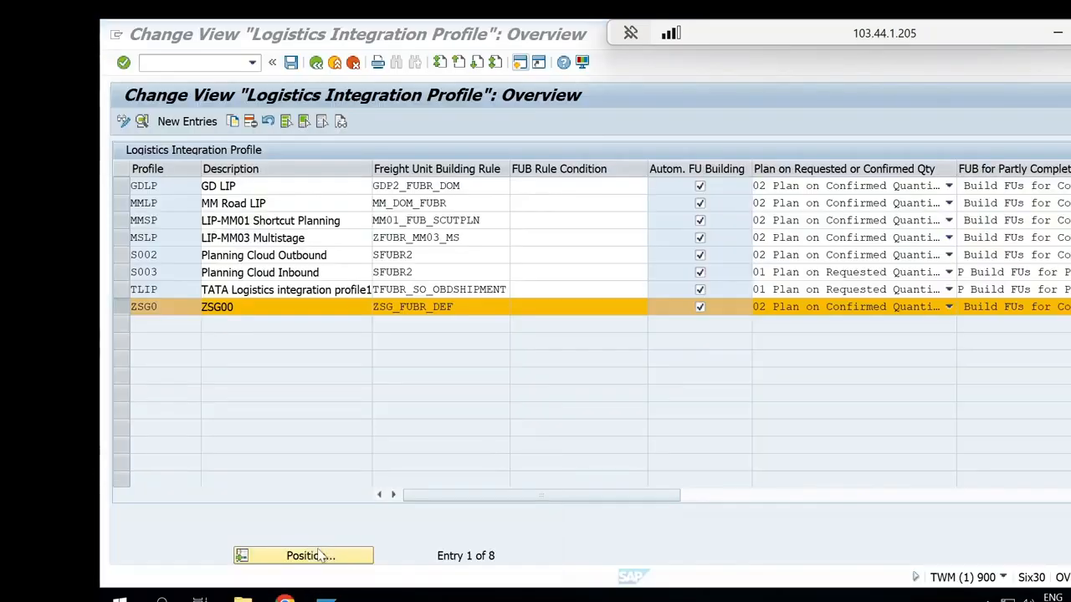
click(122, 306)
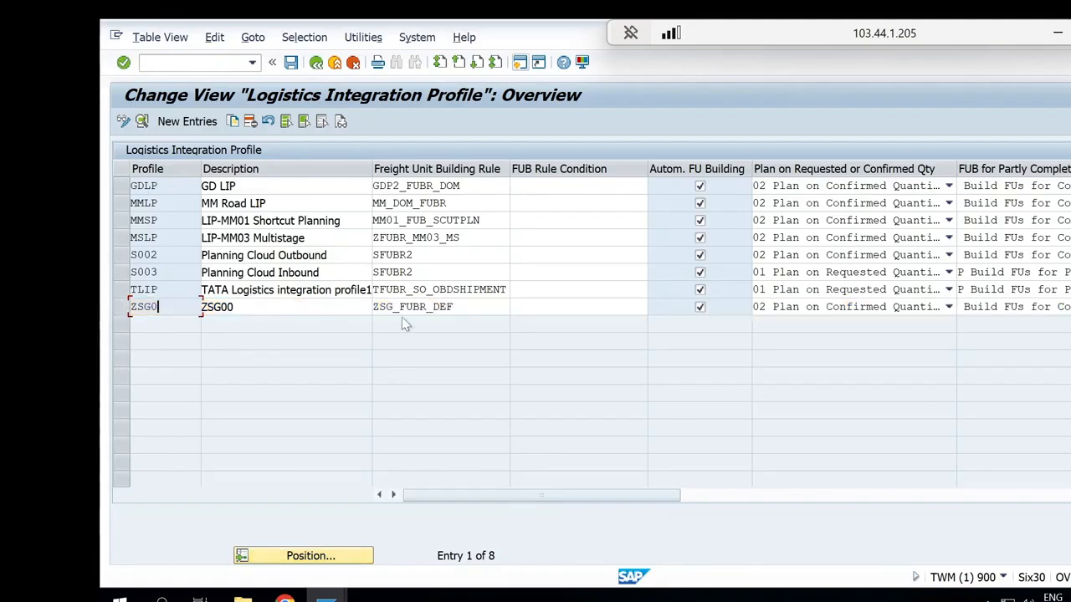
click(577, 307)
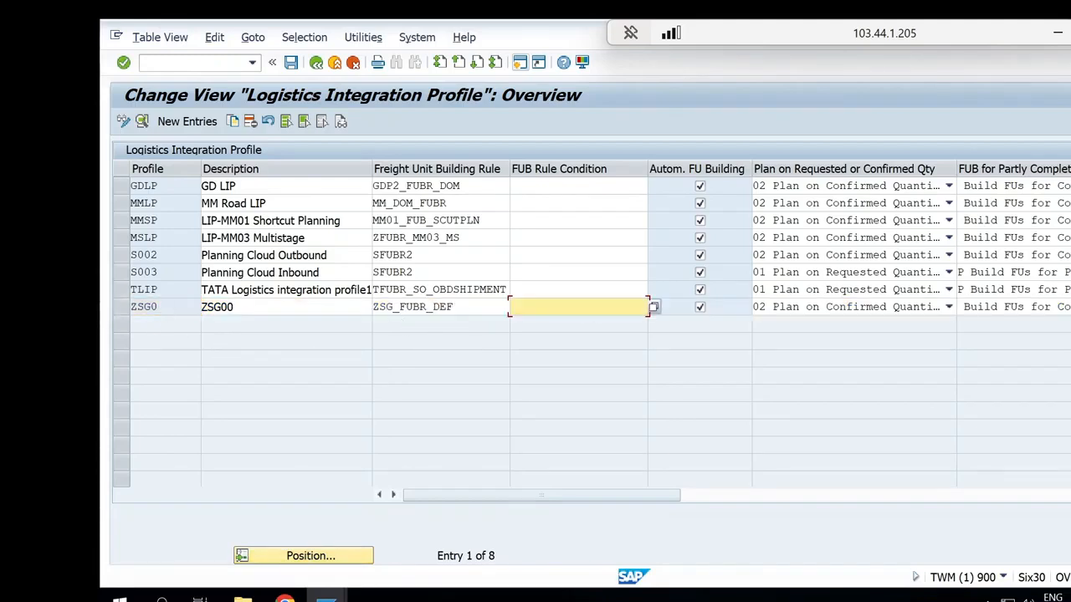
click(653, 307)
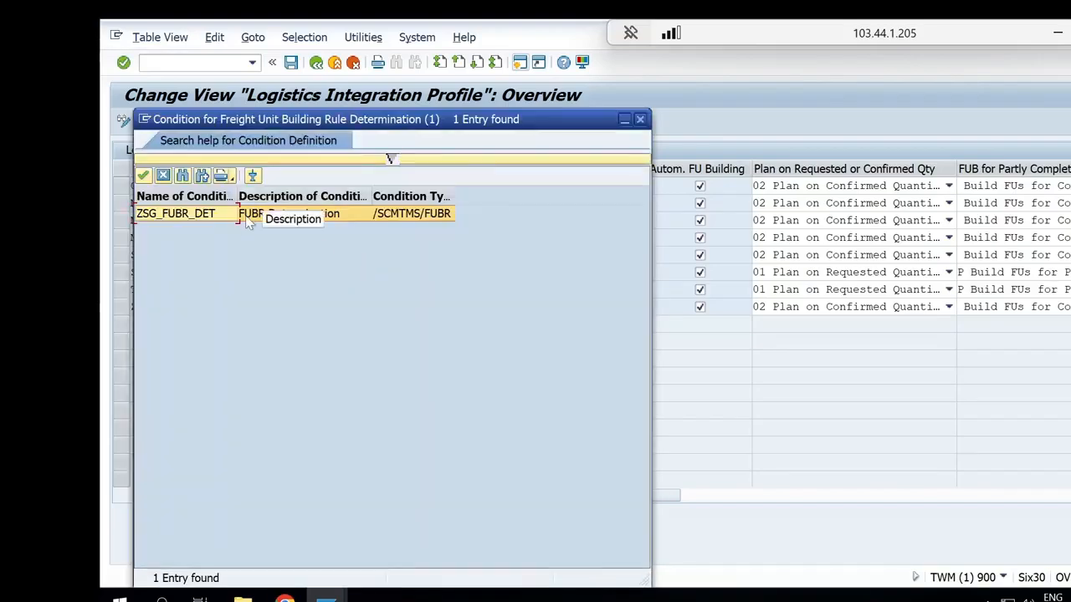
double_click(248, 220)
click(290, 63)
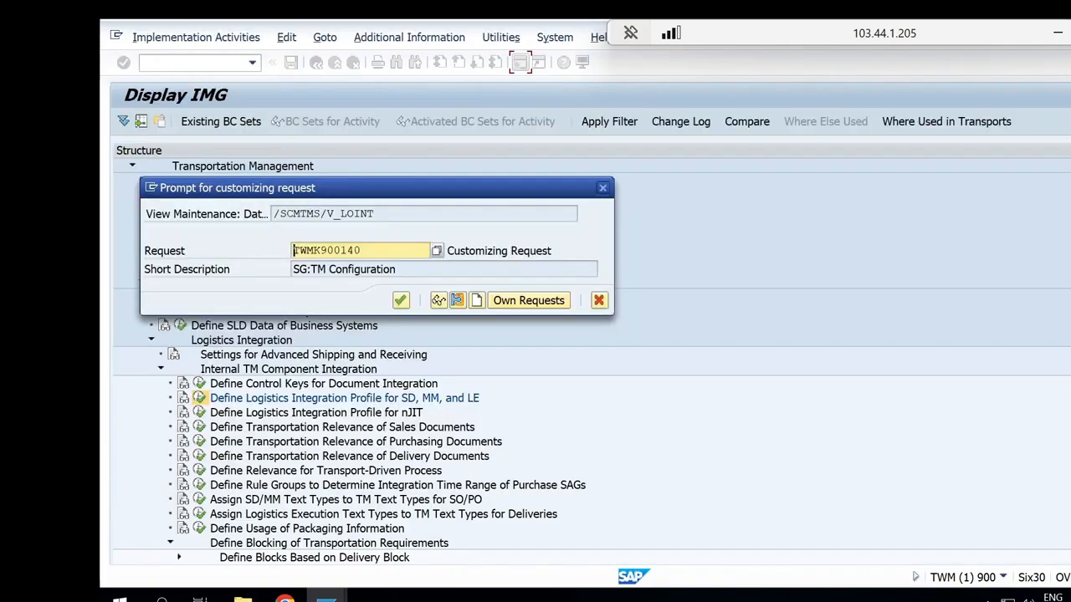
click(400, 301)
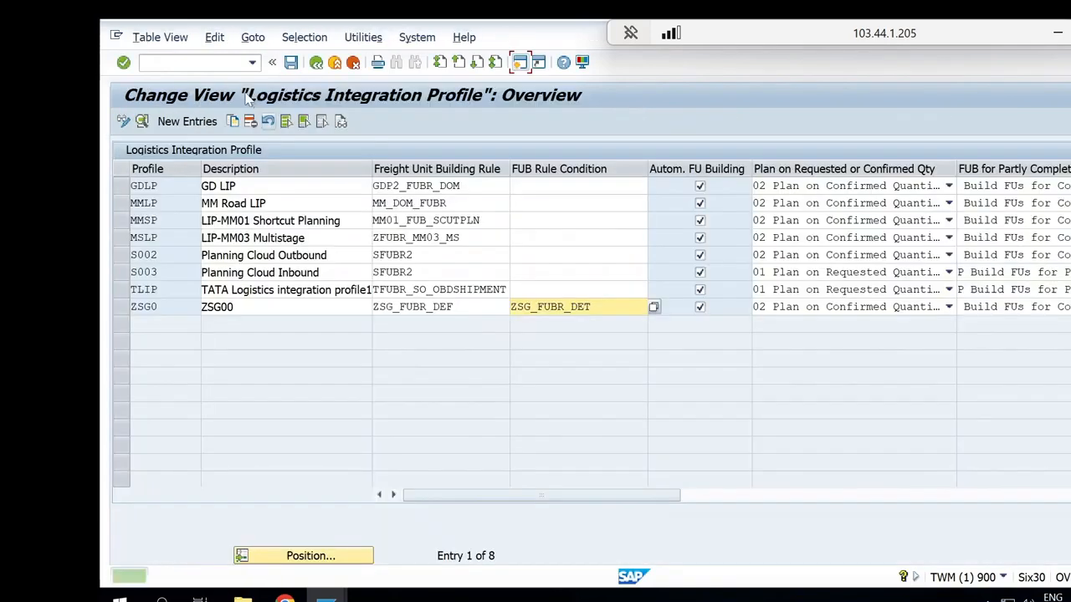
Switch to the TM document flow session, go back to the standard order and show its sales data
key(alt+Tab)
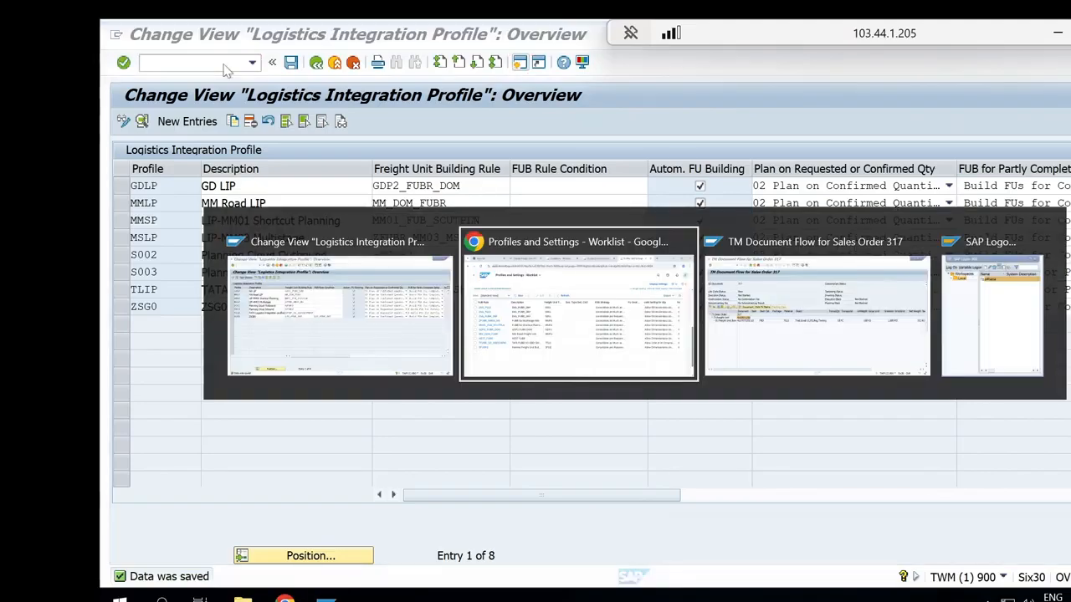
key(alt+Tab)
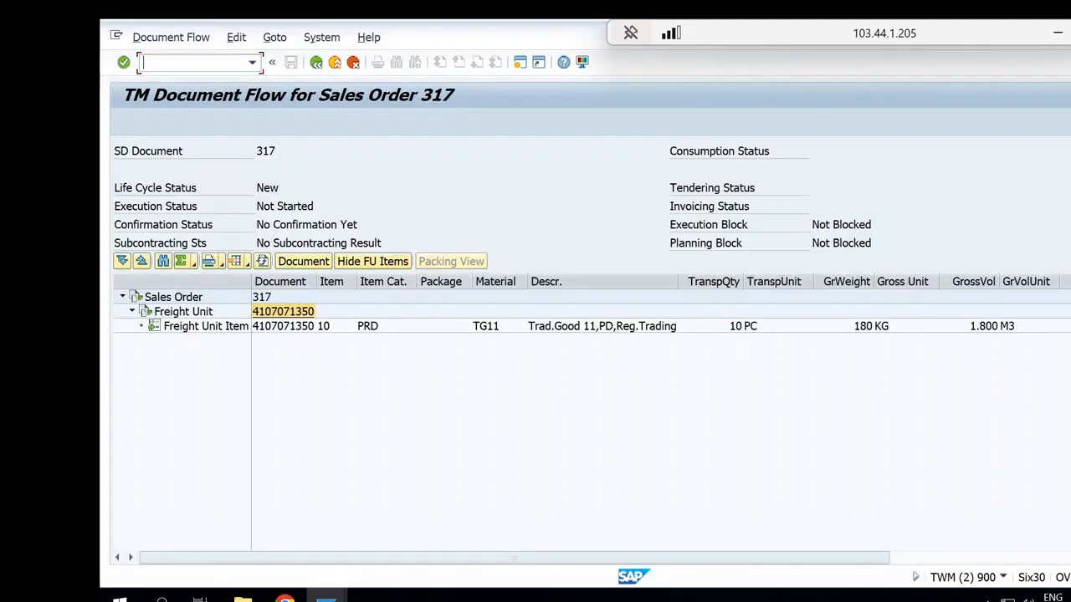
click(316, 62)
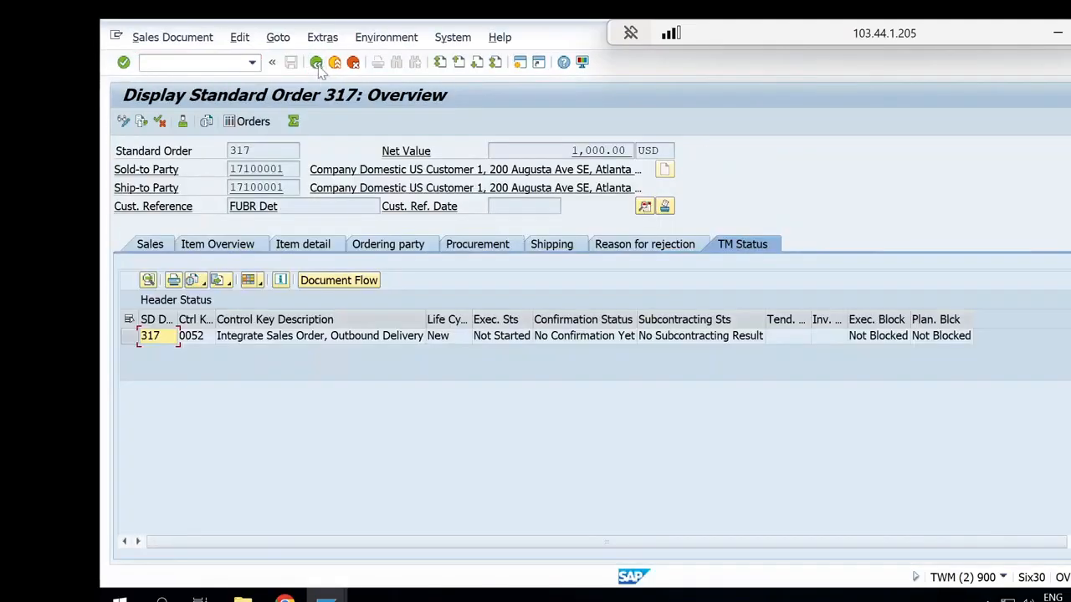
click(159, 248)
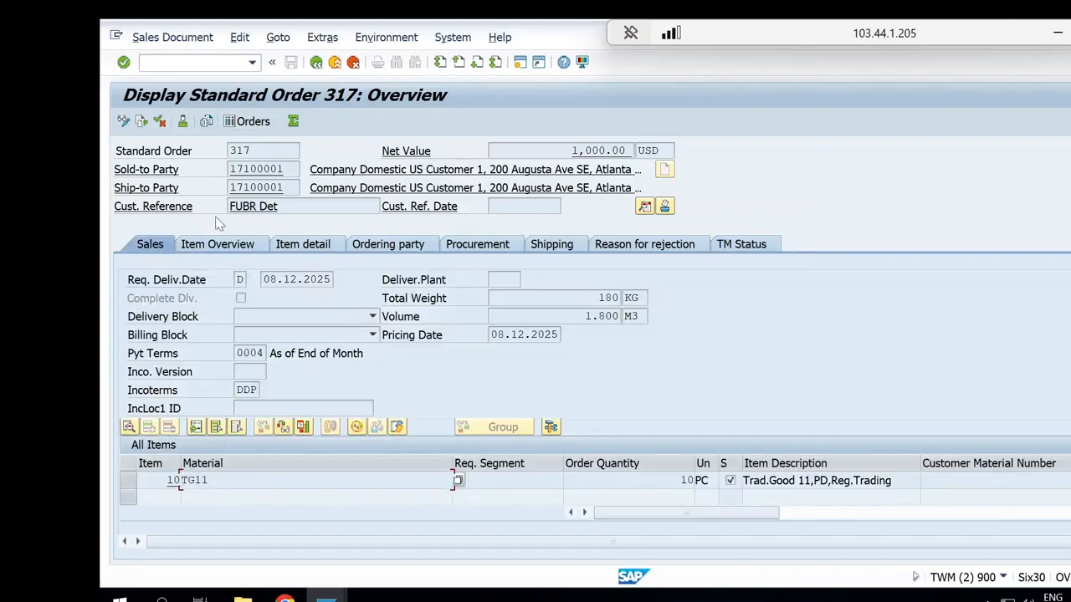
Start the transaction for creating sales documents in a new SAP session
click(188, 63)
text(/ova03)
key(Return)
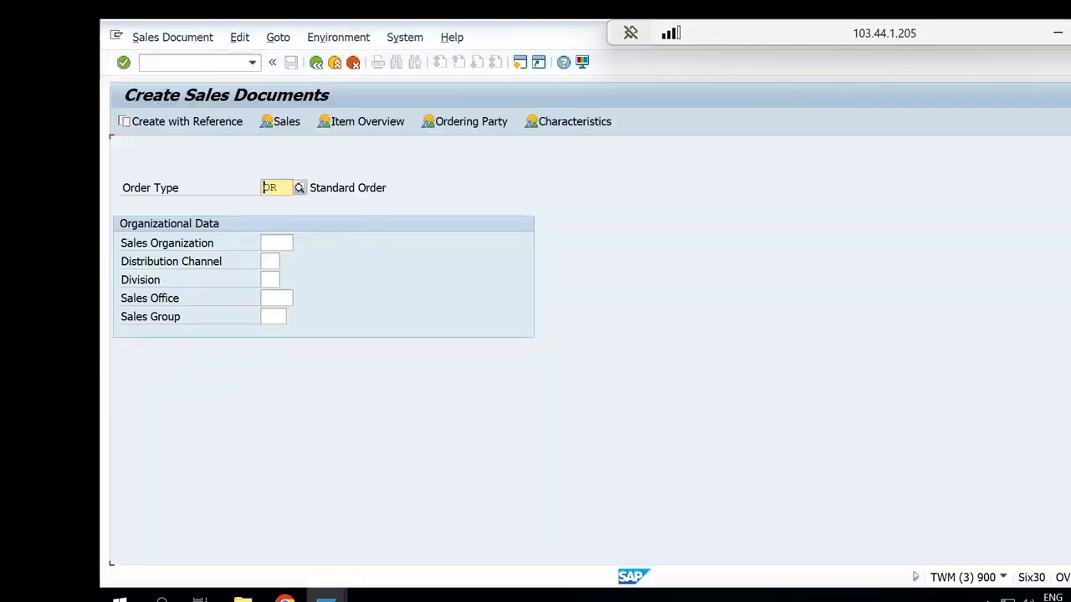
Switch back to Chrome and display the decision table of condition ZSG_FUBR_DET
click(286, 597)
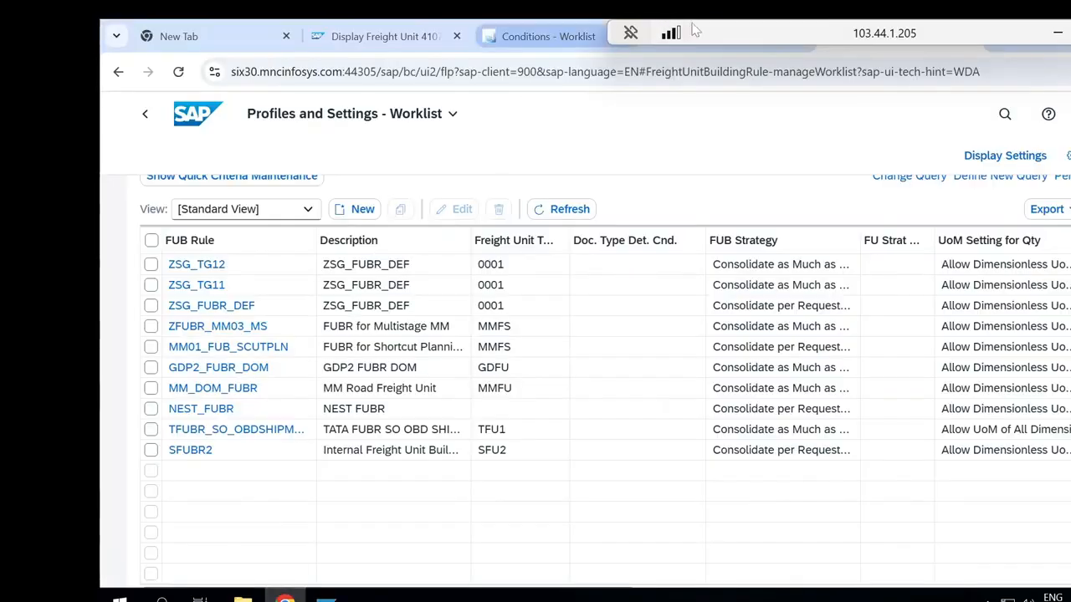
drag(744, 25, 639, 64)
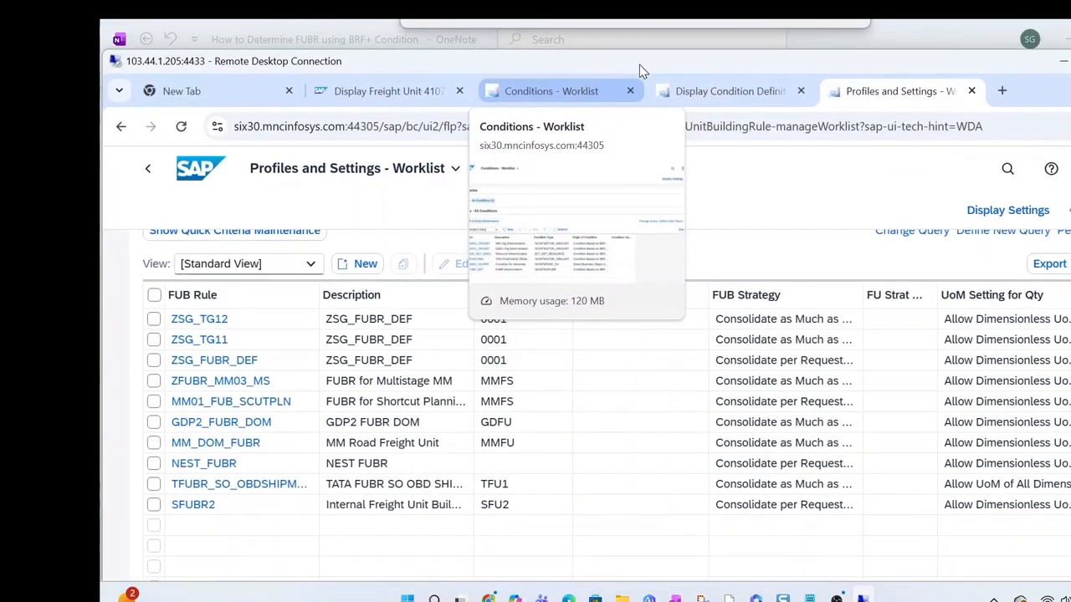
click(723, 90)
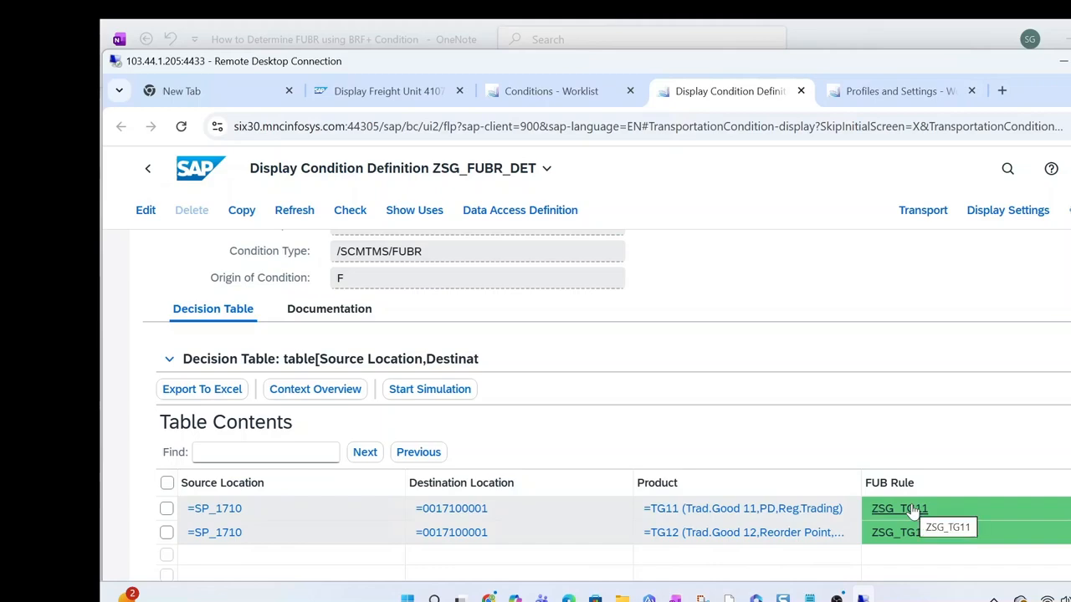
key(alt+Tab)
key(alt+Tab)
key(alt+Tab)
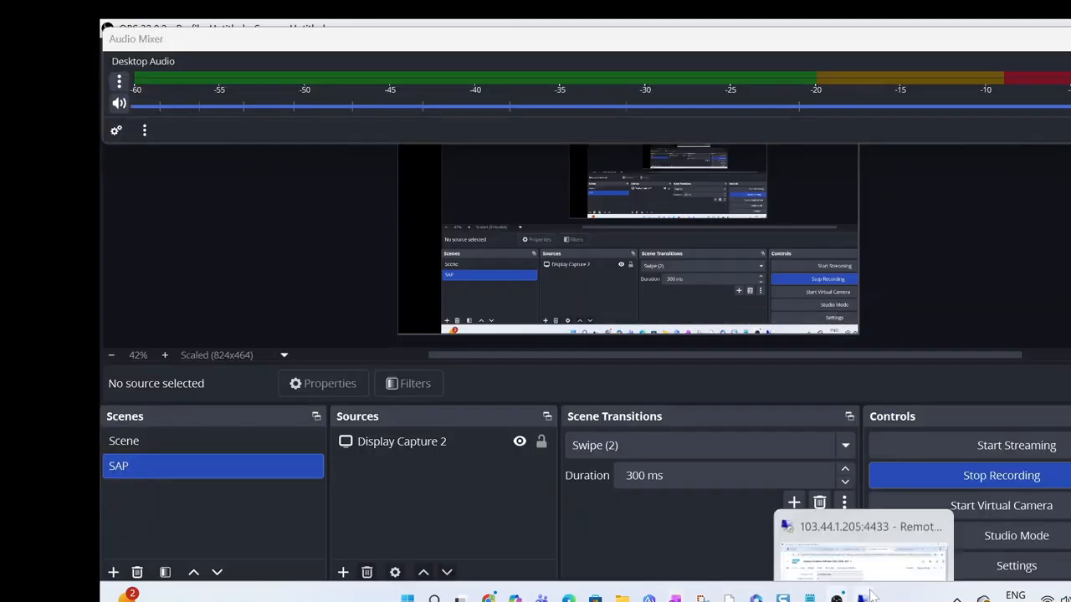
key(alt+Tab)
mouse_move(872, 596)
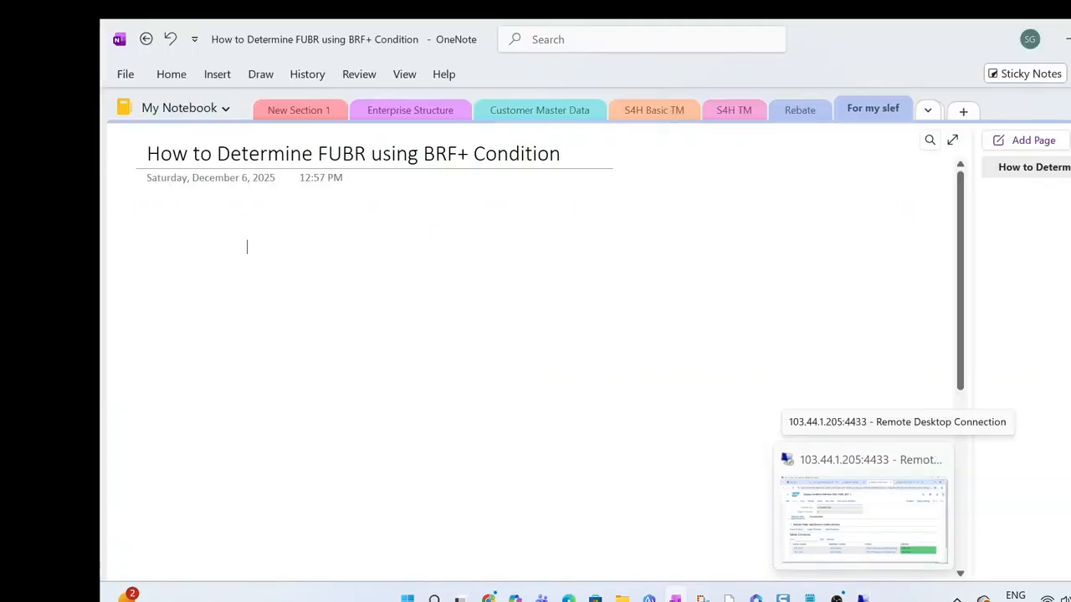
click(873, 596)
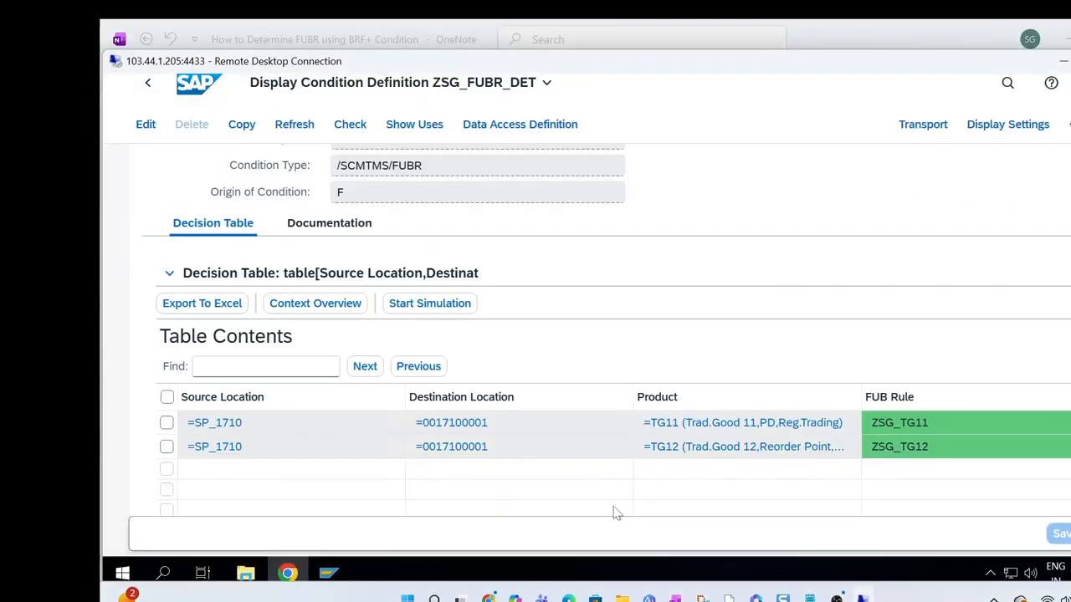
Switch to the Create Sales Documents session in SAP GUI, start an OR standard order and enter the customer number as sold-to party
mouse_move(331, 574)
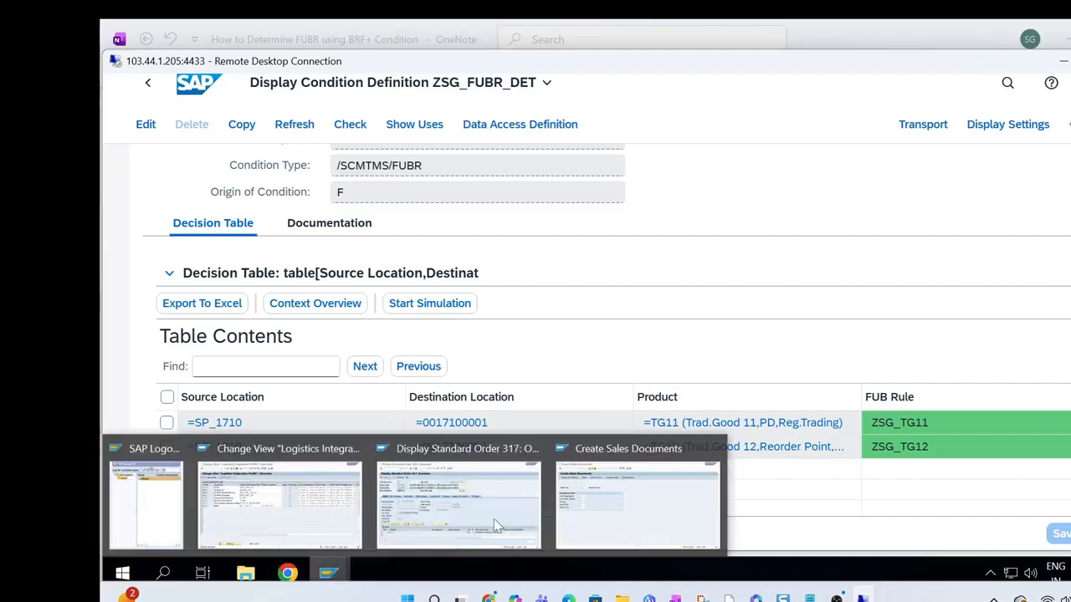
click(578, 518)
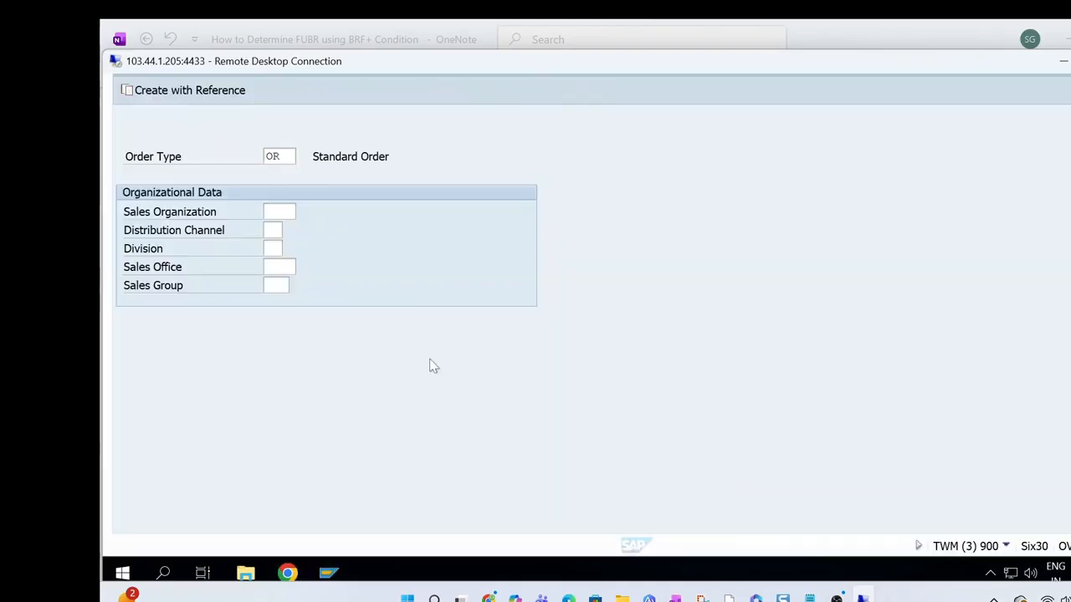
click(278, 211)
key(Return)
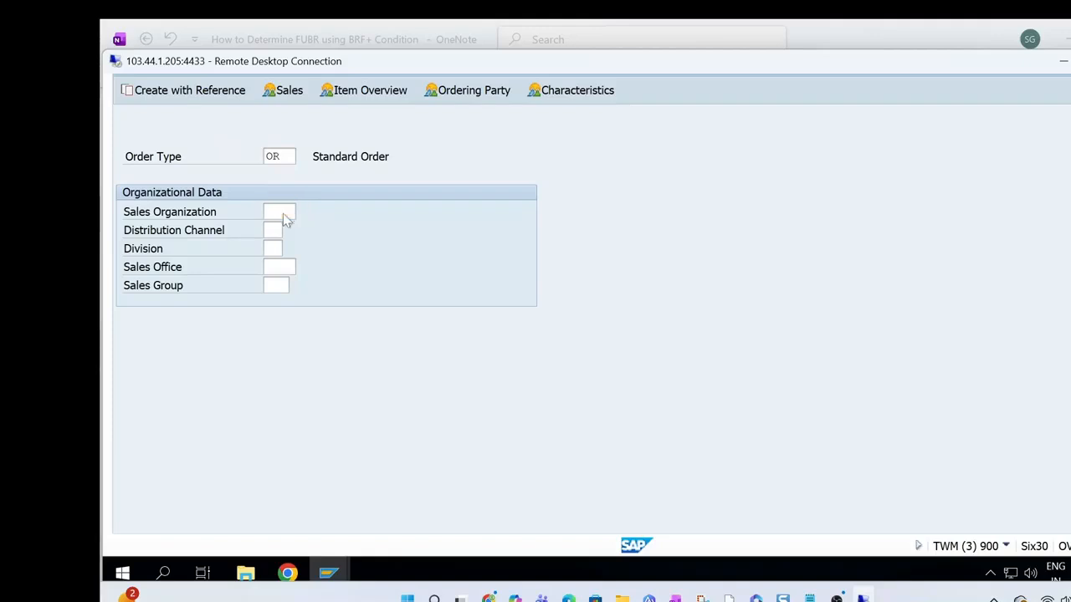
text(17100001)
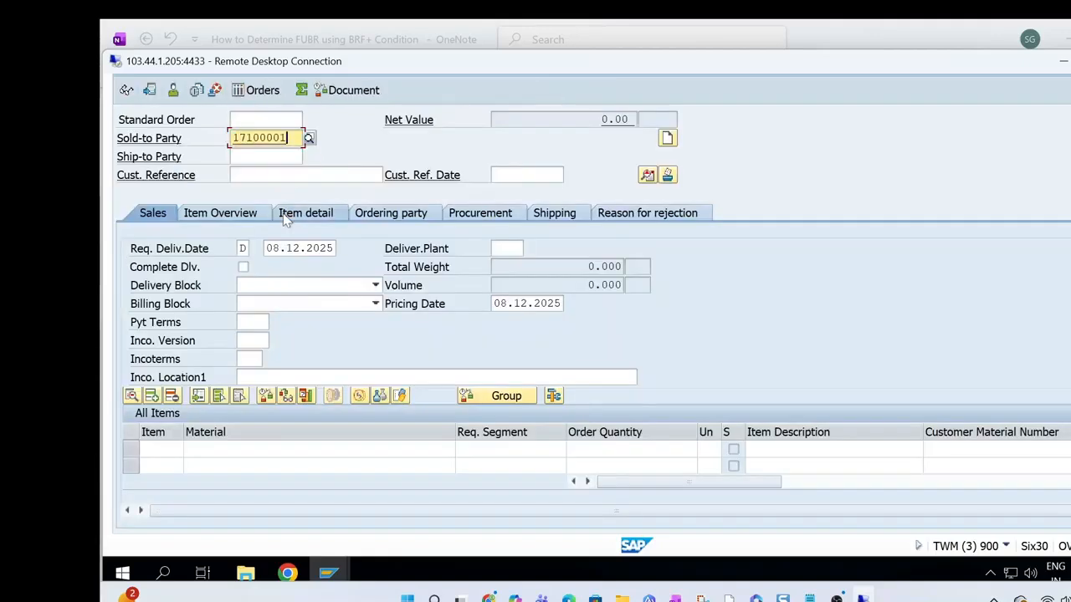
key(Return)
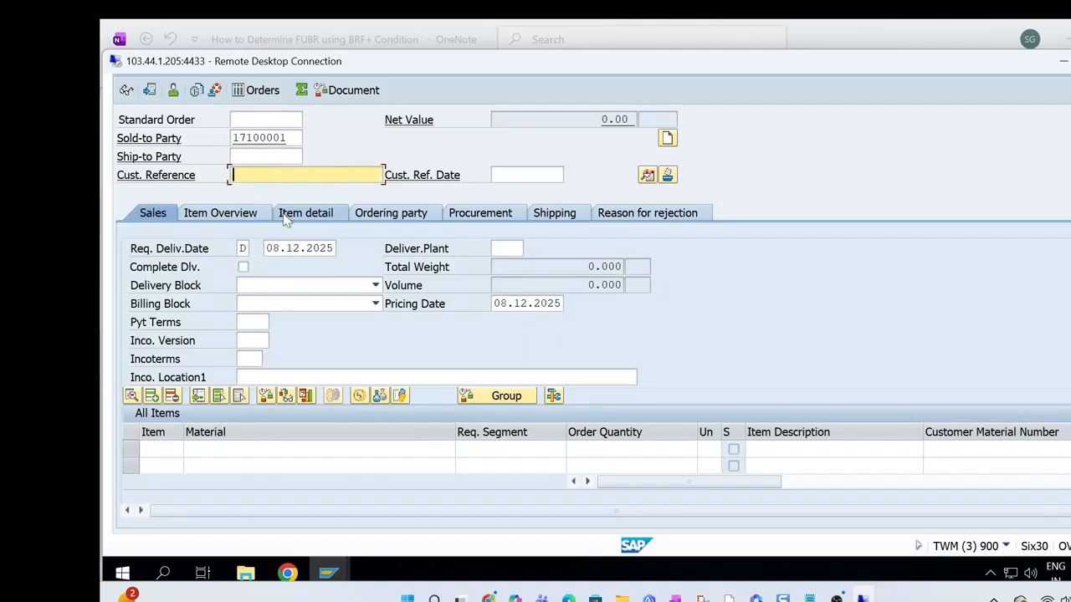
Set the customer reference to "FUBR Det via BRF+" and choose sales area 1710, distribution channel 10, division 00
text(FUBR Det via)
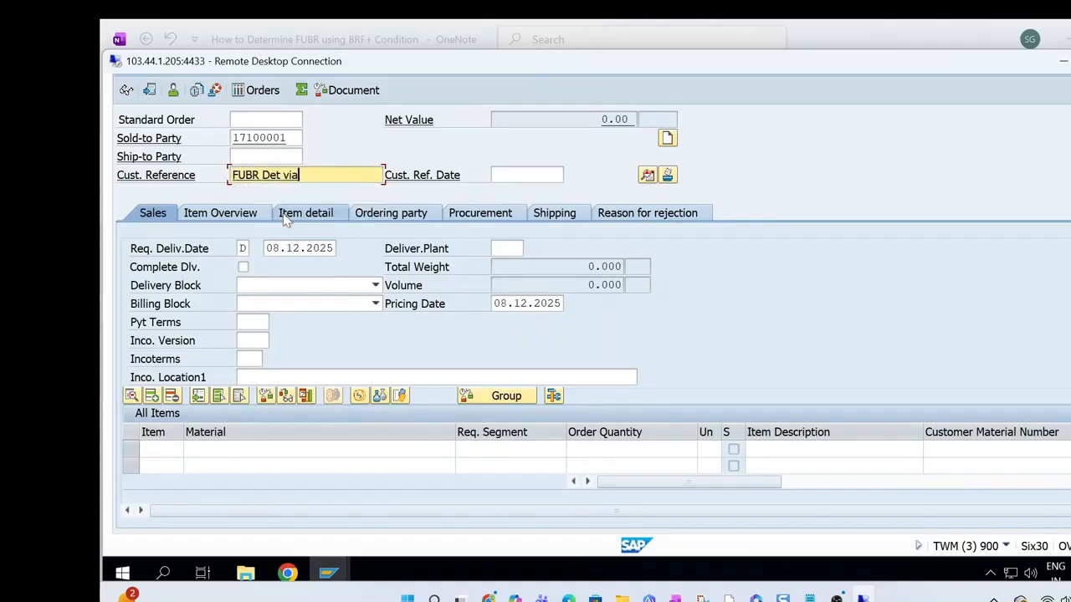
text( BRF+)
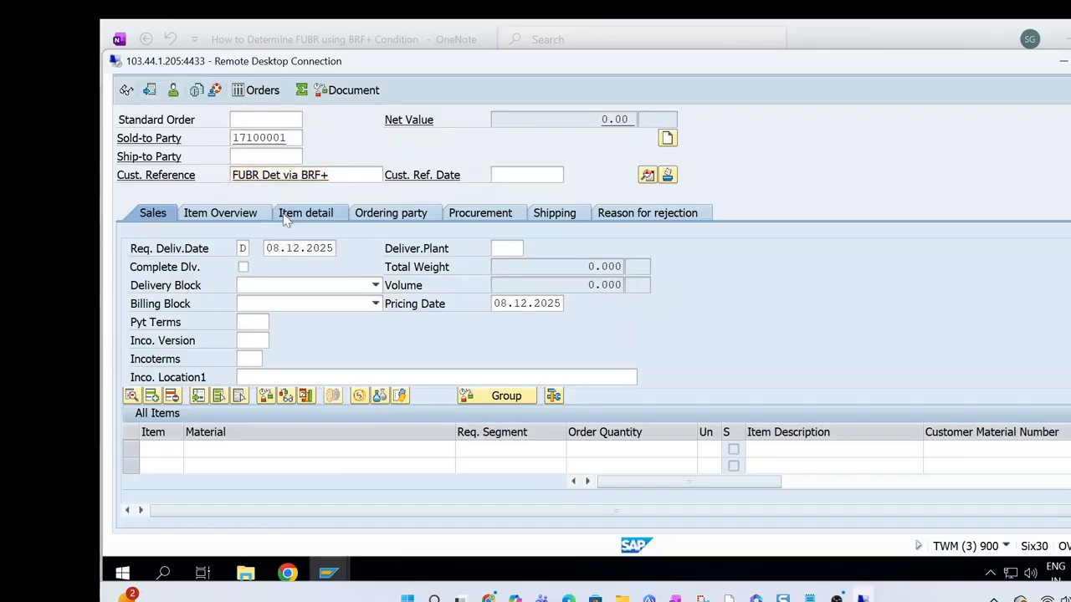
key(Return)
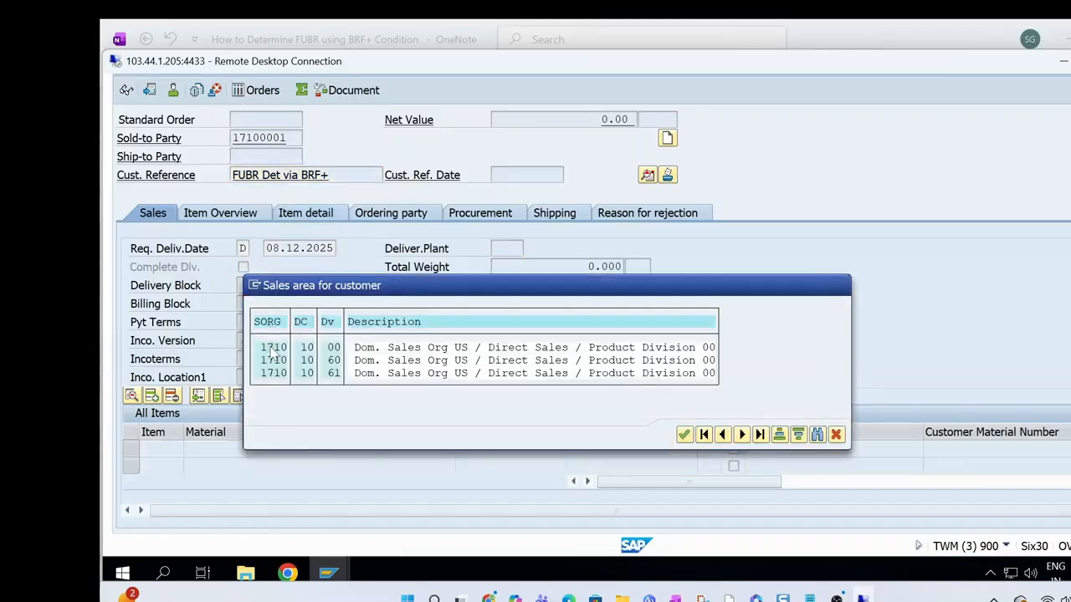
double_click(274, 347)
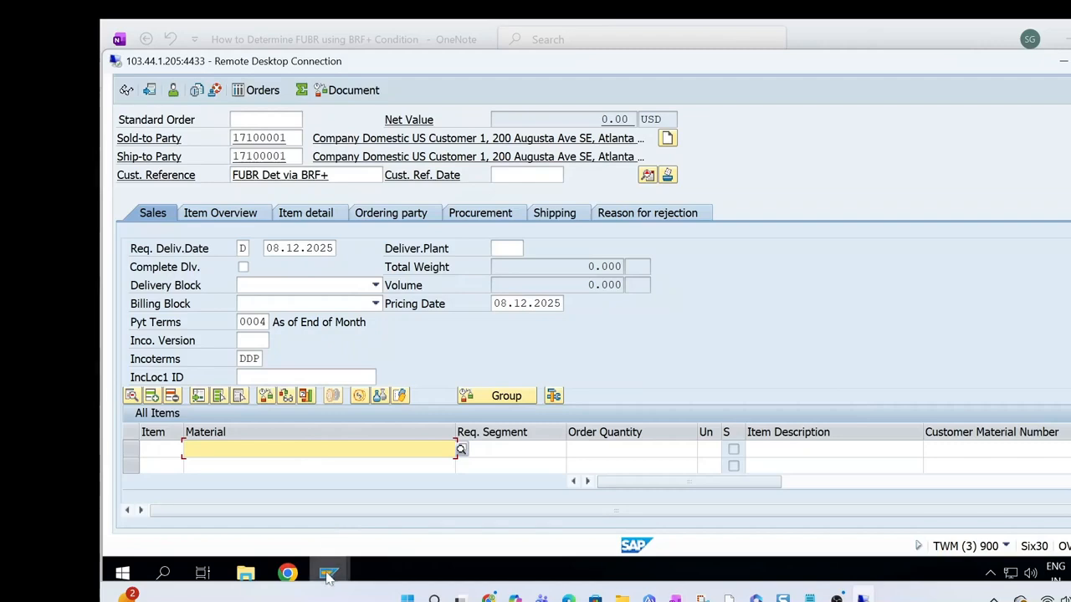
Look up the material in the earlier standard order and add item TG11 with quantity 10 to the new order
mouse_move(327, 573)
click(421, 475)
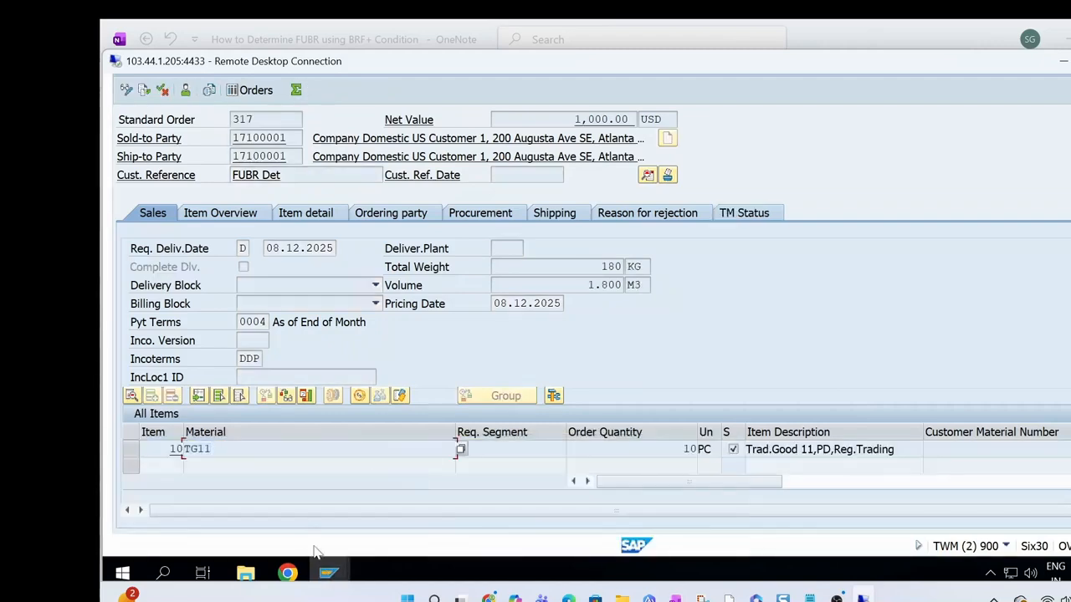
mouse_move(325, 580)
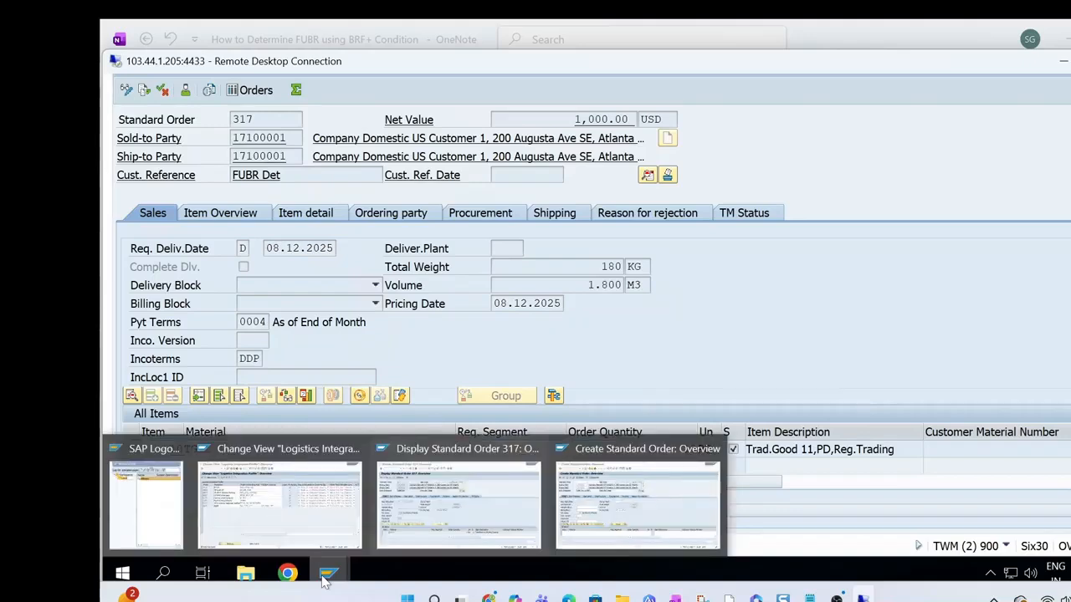
click(570, 512)
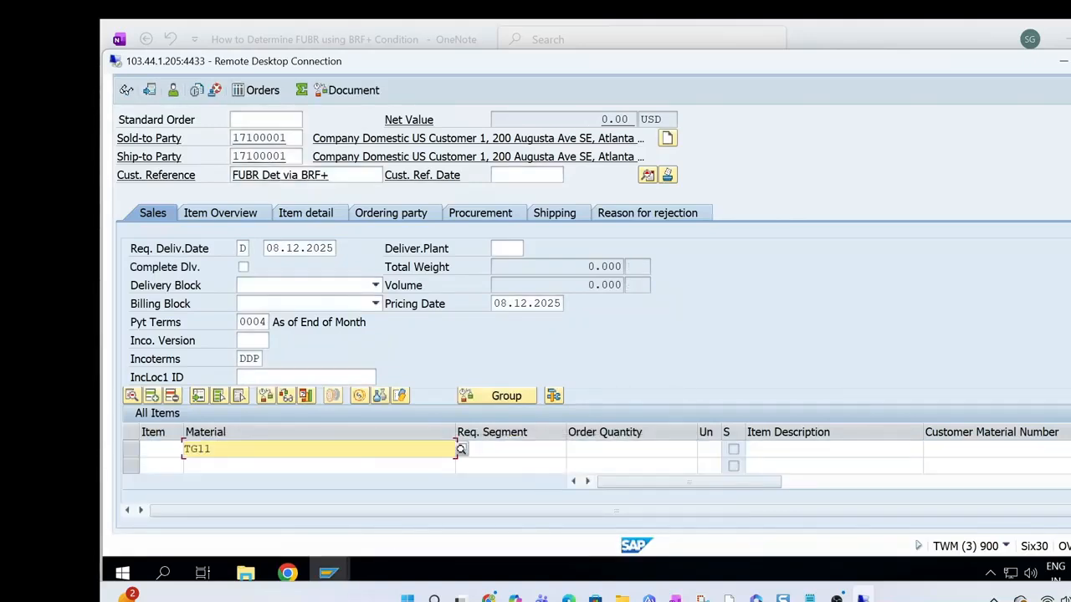
key(Tab)
text(10)
key(Return)
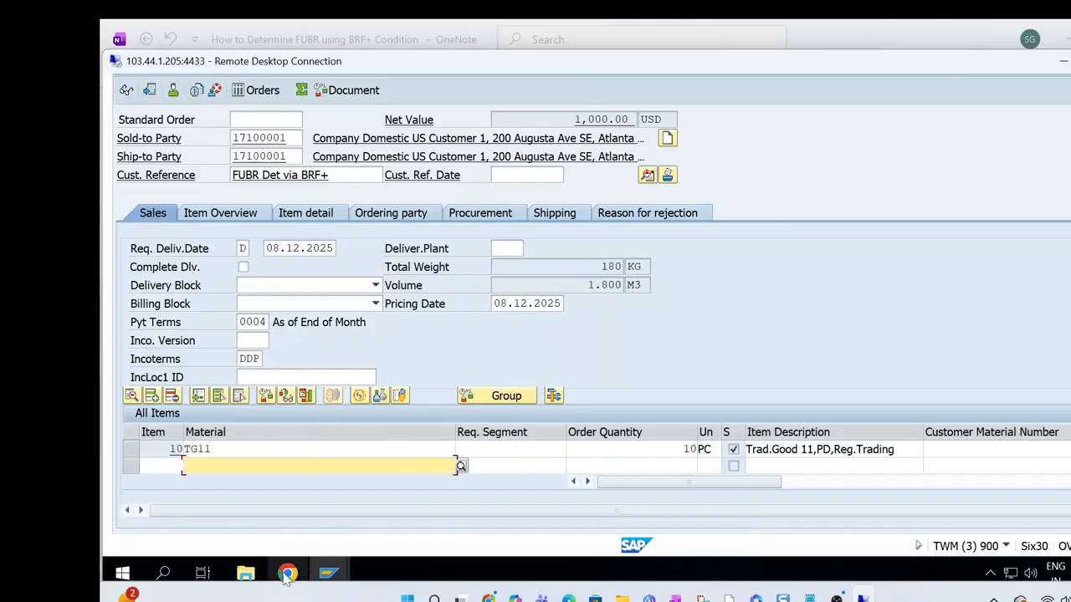
Check the source location in the Chrome decision table, then display the shipping data of item TG11 in the new SAP GUI order
mouse_move(287, 575)
click(274, 520)
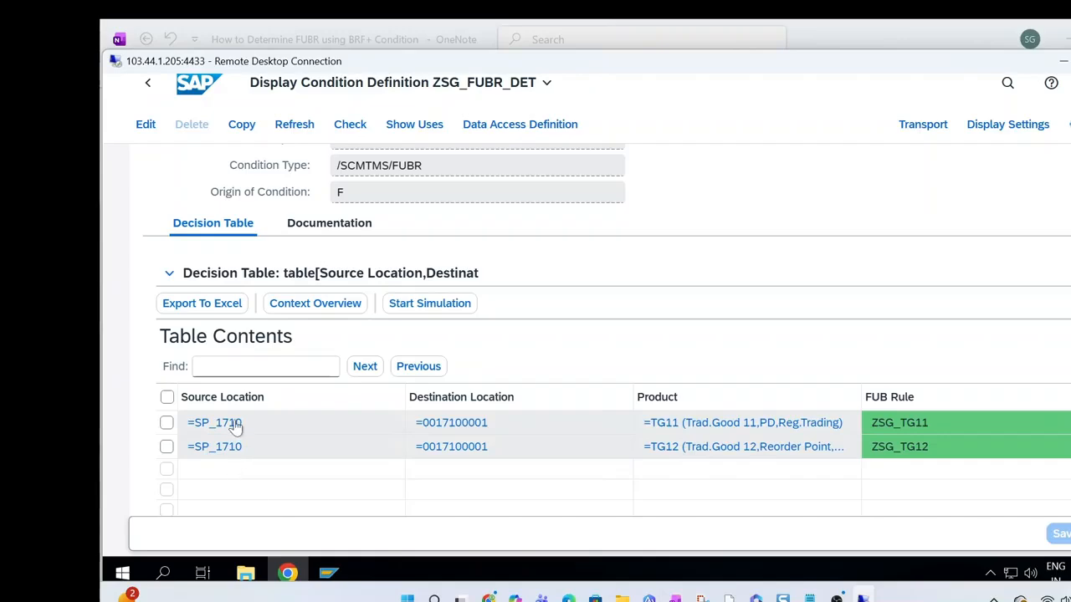
mouse_move(332, 575)
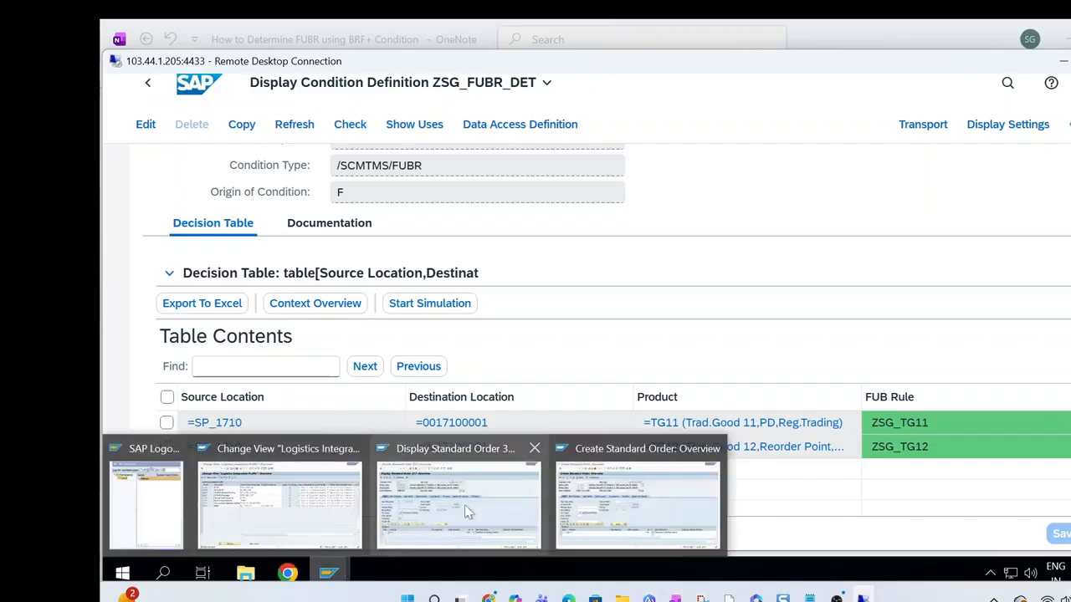
click(638, 498)
double_click(231, 450)
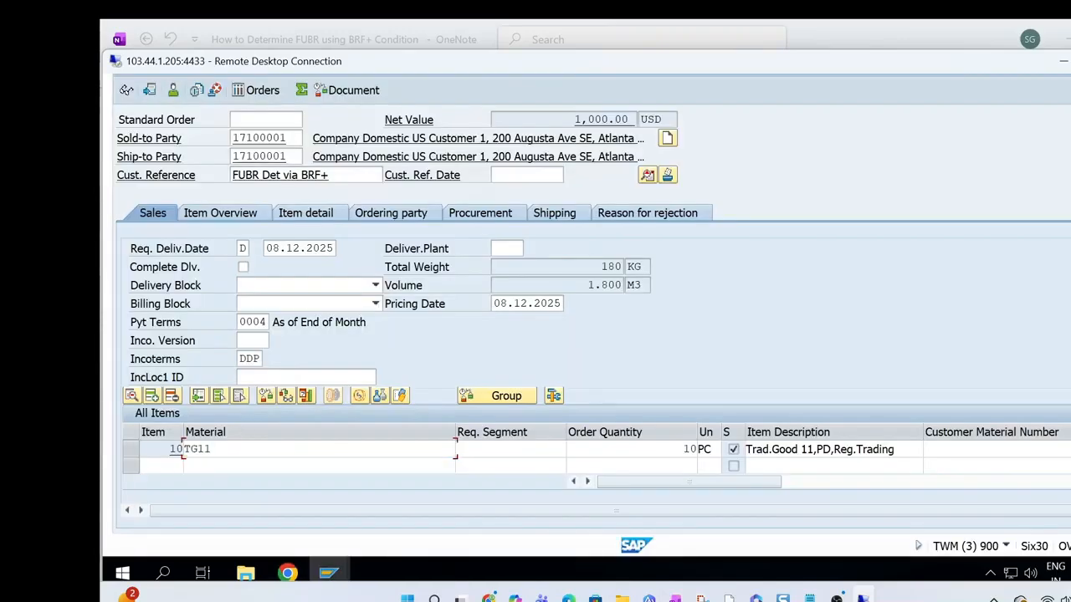
click(294, 199)
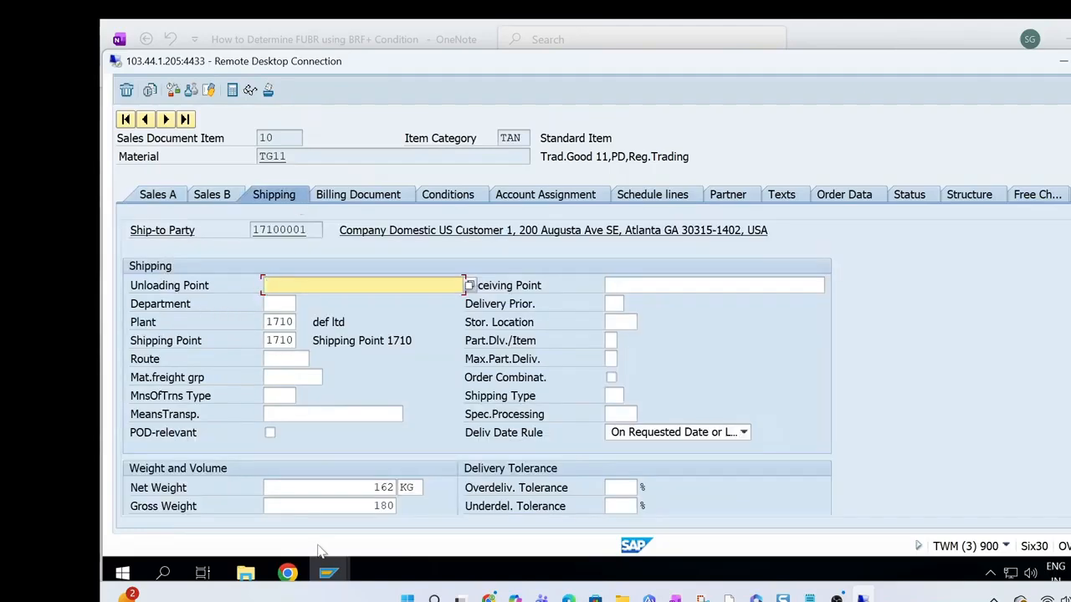
Compare the item's shipping data with the ZSG_FUBR_DET decision table in Chrome, then return to the order overview in SAP GUI
click(327, 576)
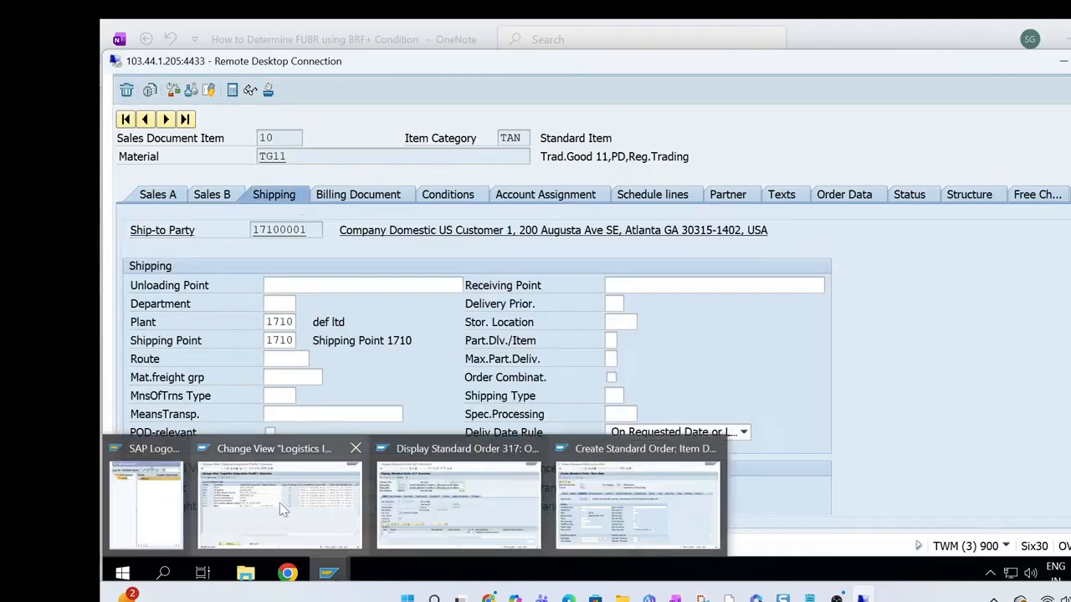
click(288, 575)
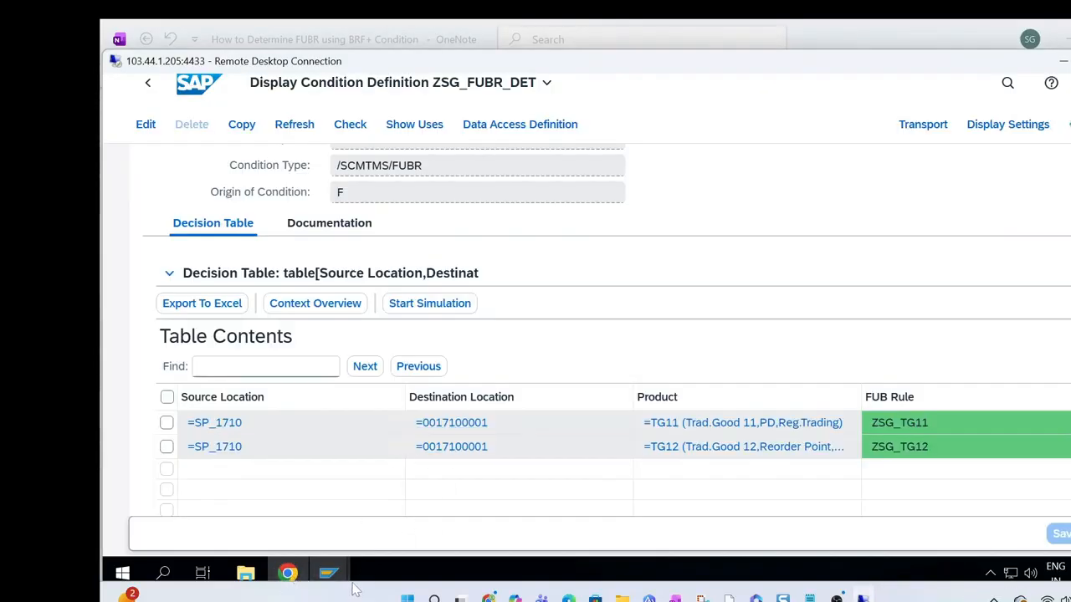
mouse_move(329, 571)
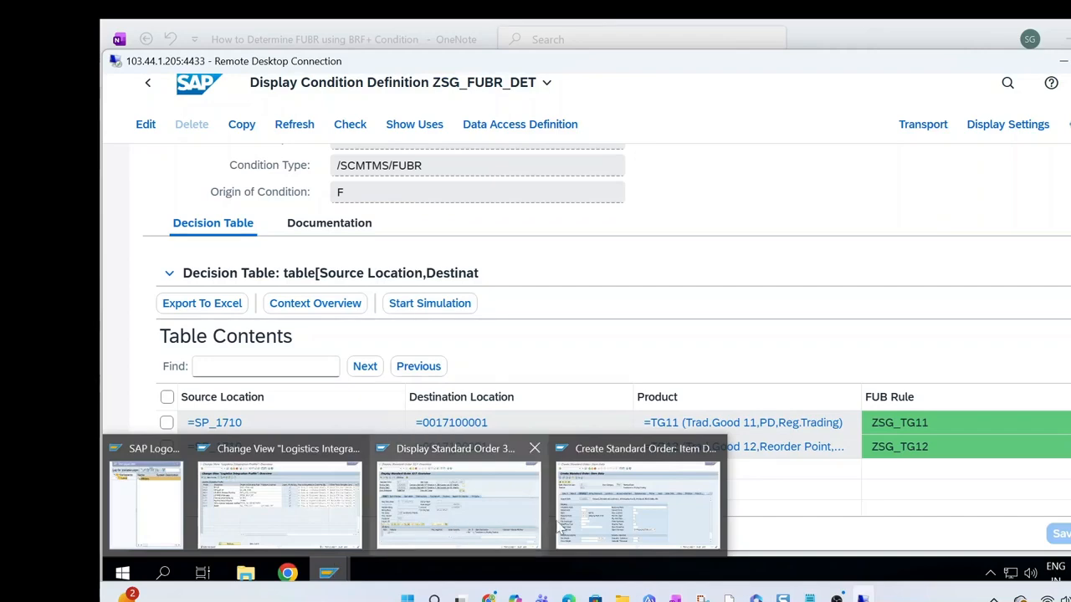
click(593, 513)
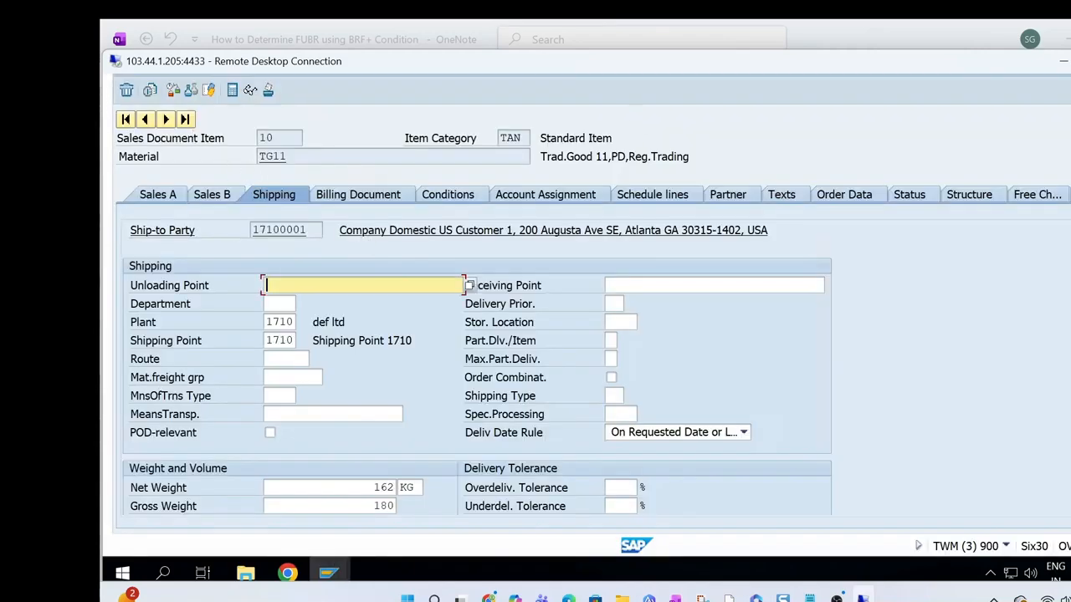
scroll(586, 326, up, 3)
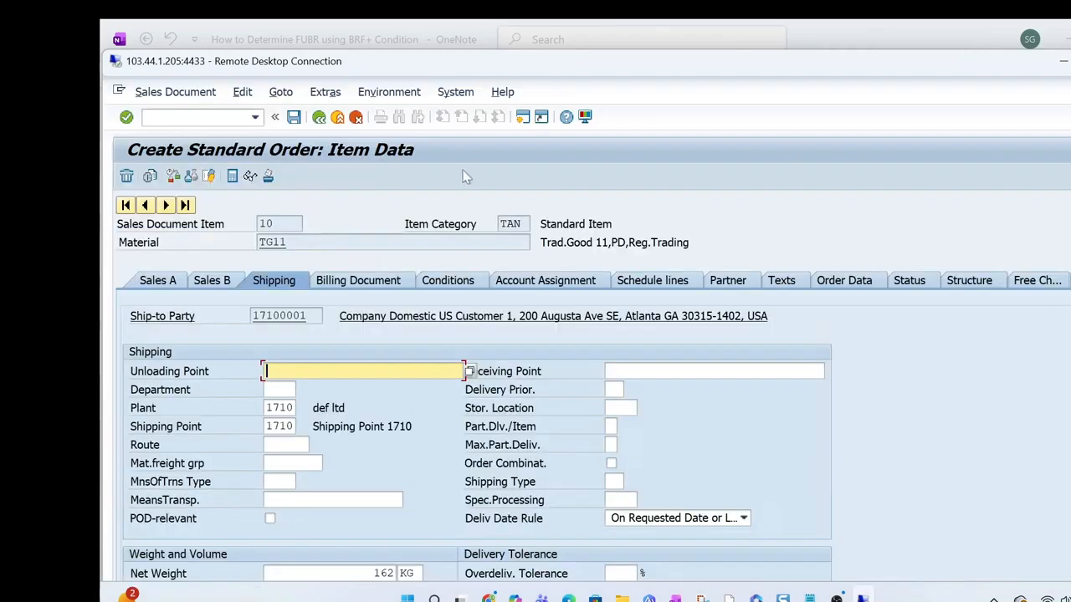
click(318, 116)
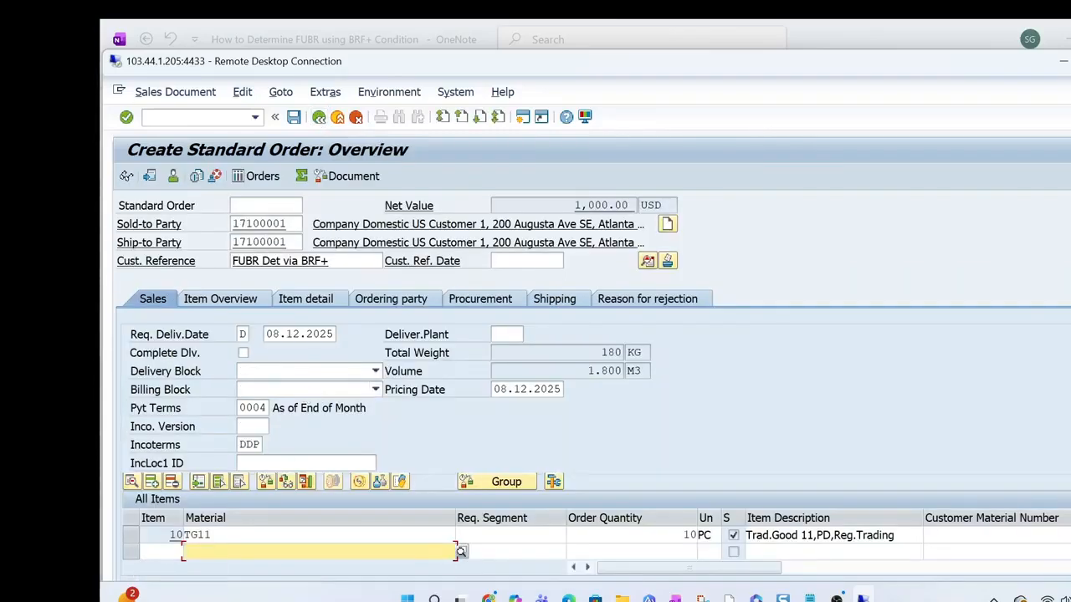
click(489, 598)
click(489, 598)
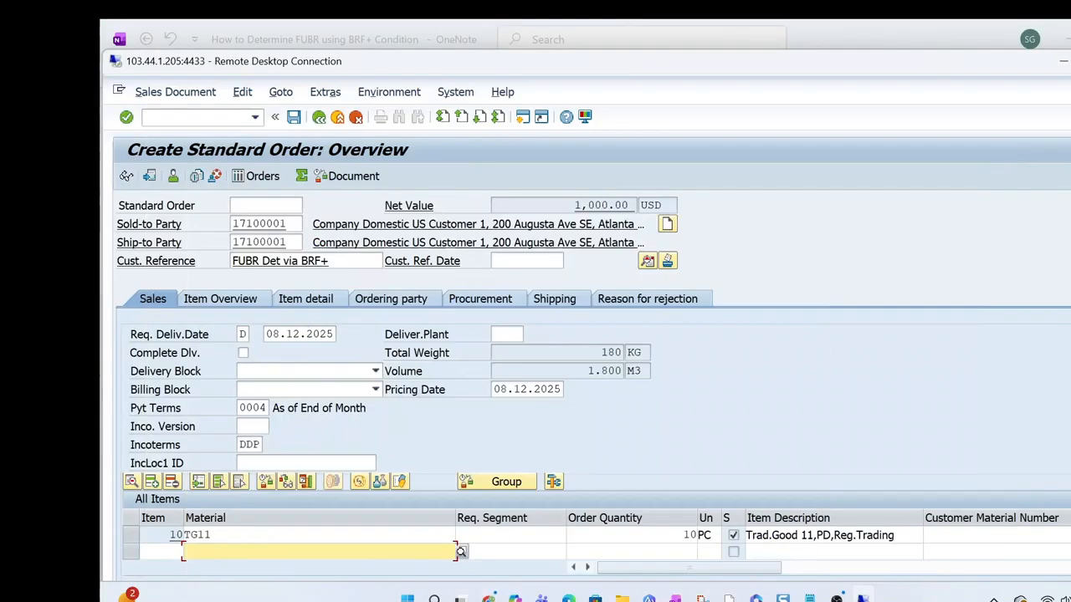
click(676, 598)
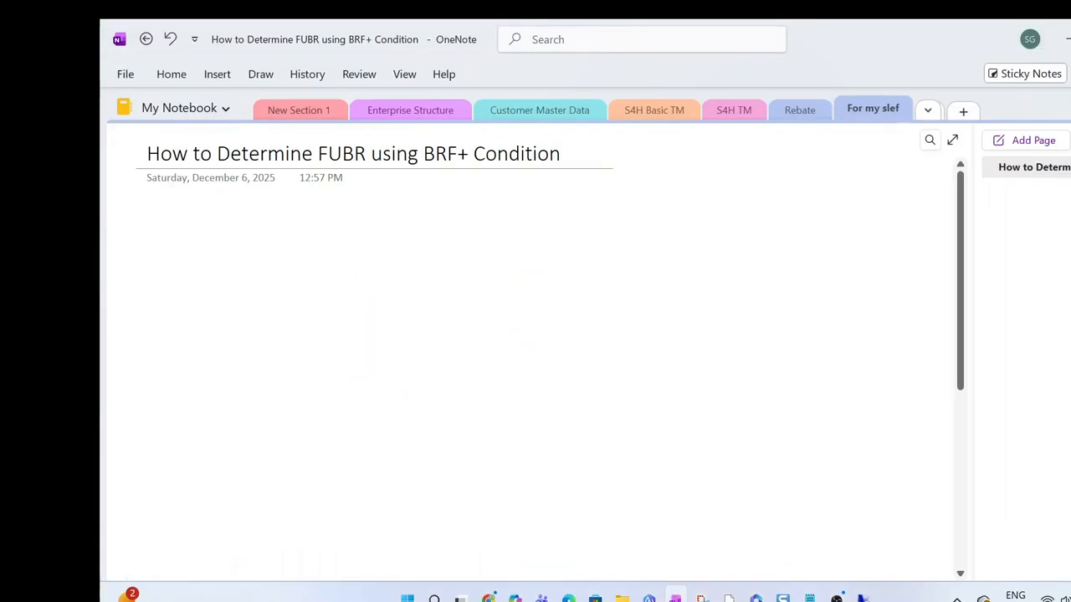
click(862, 598)
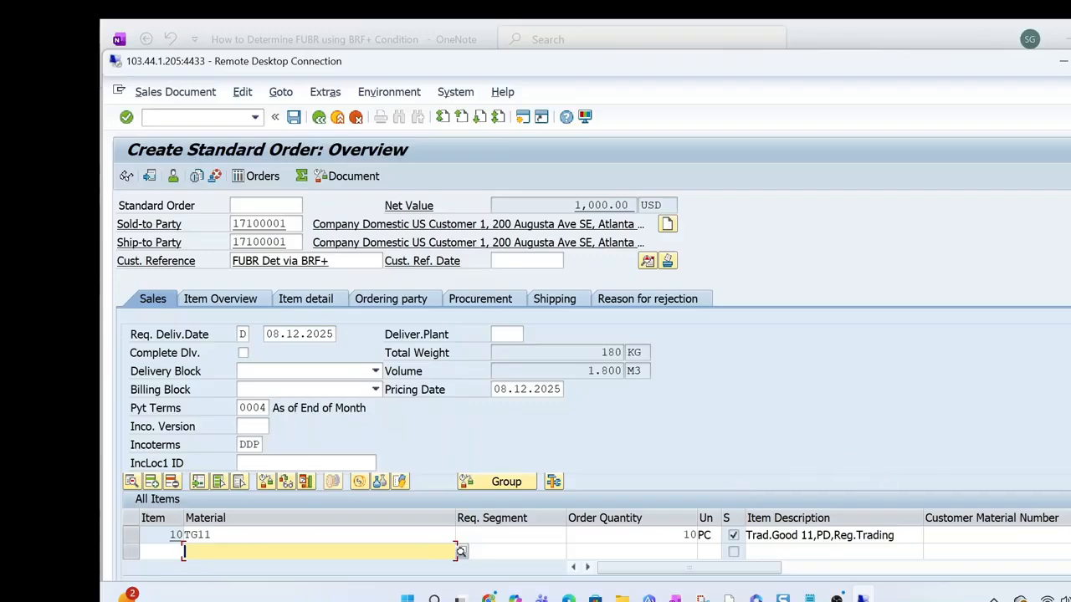
scroll(585, 326, down, 3)
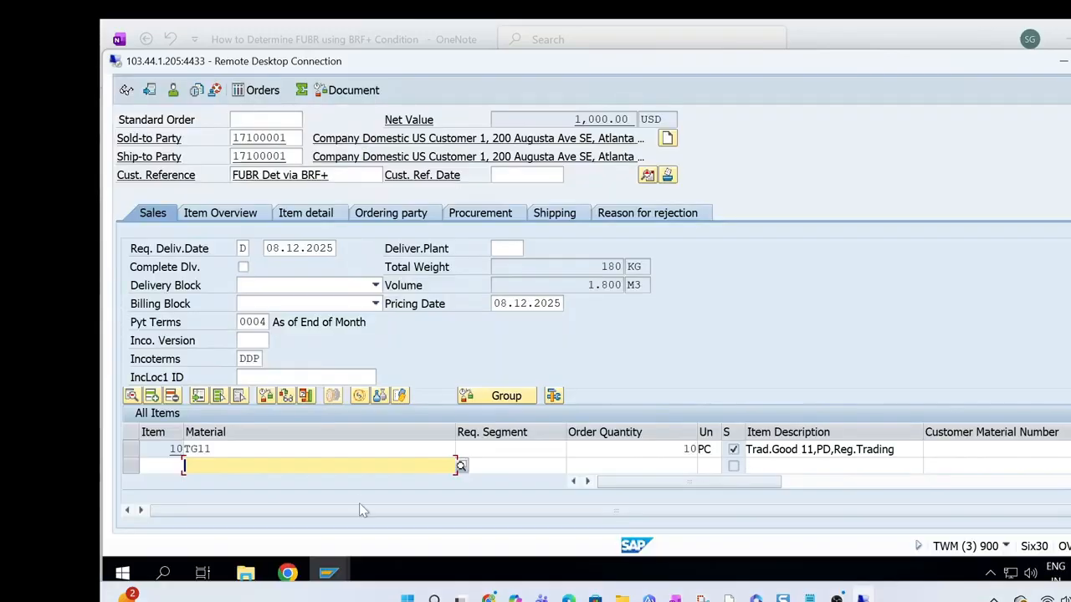
Review the FUB rule assignments in the Chrome decision table and switch back to the new standard order in SAP GUI
click(288, 572)
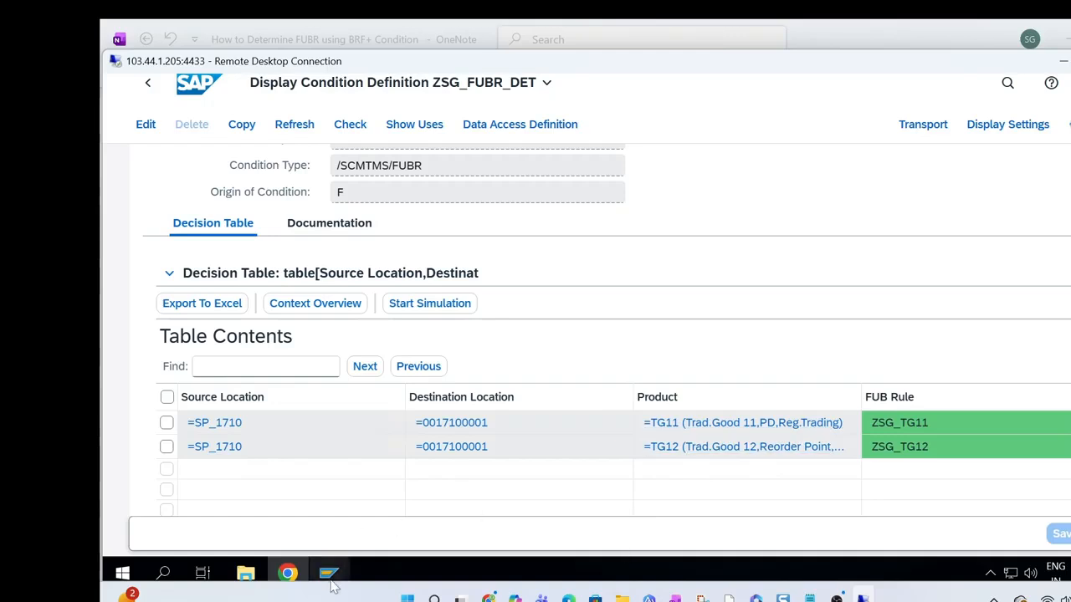
mouse_move(328, 572)
click(584, 515)
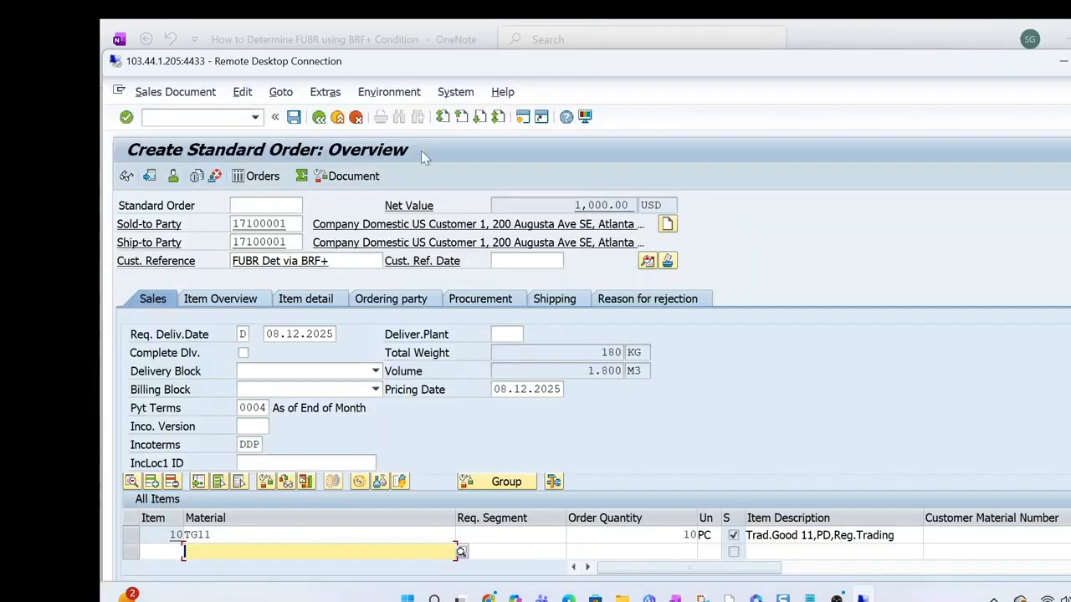
Save the new standard order and open the saved order in display mode
click(294, 118)
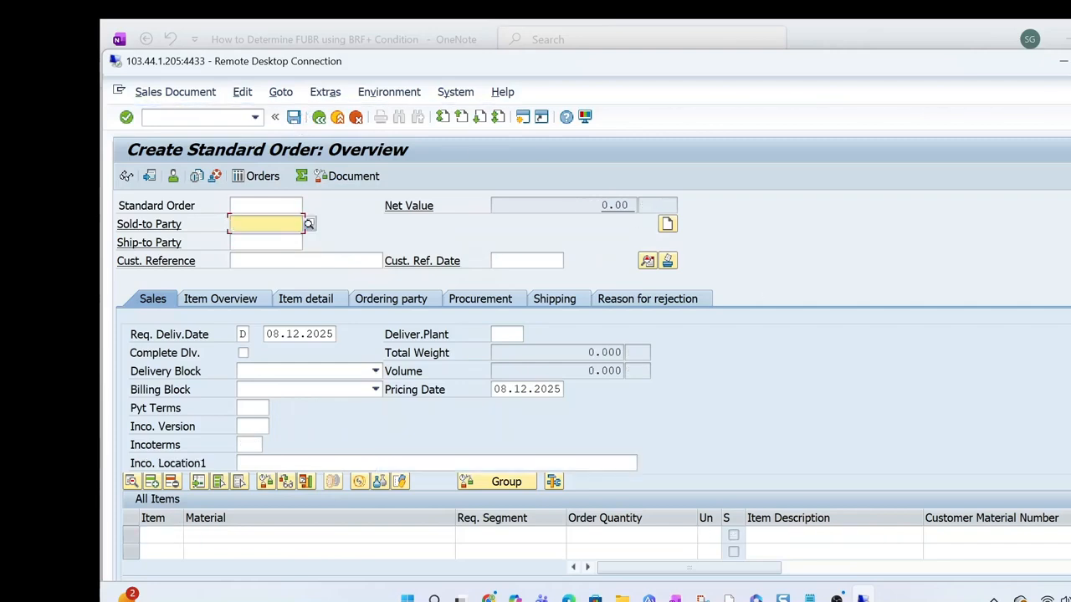
scroll(586, 326, down, 2)
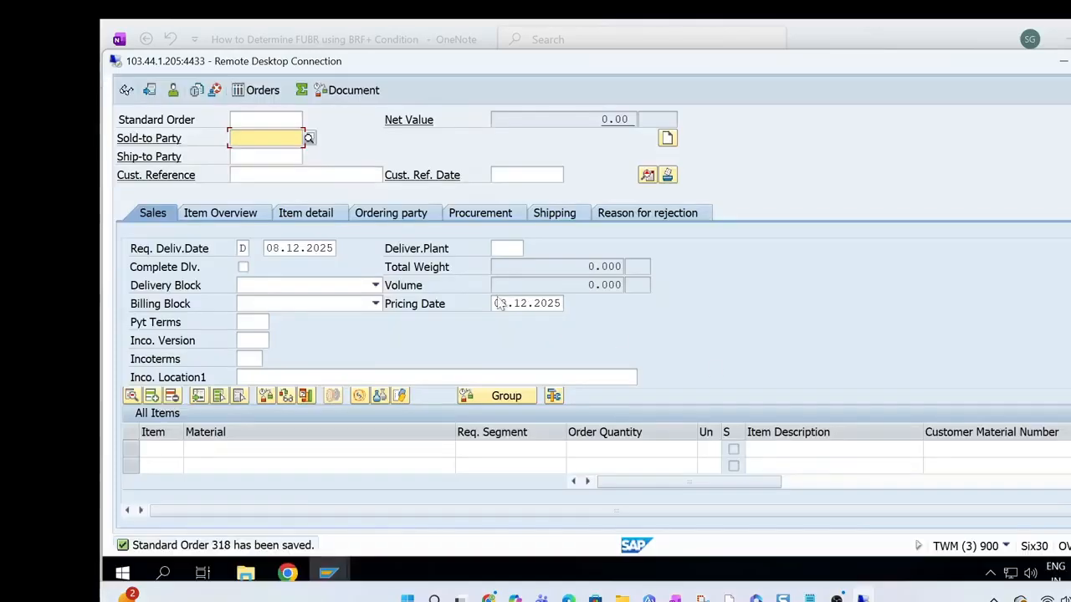
click(151, 90)
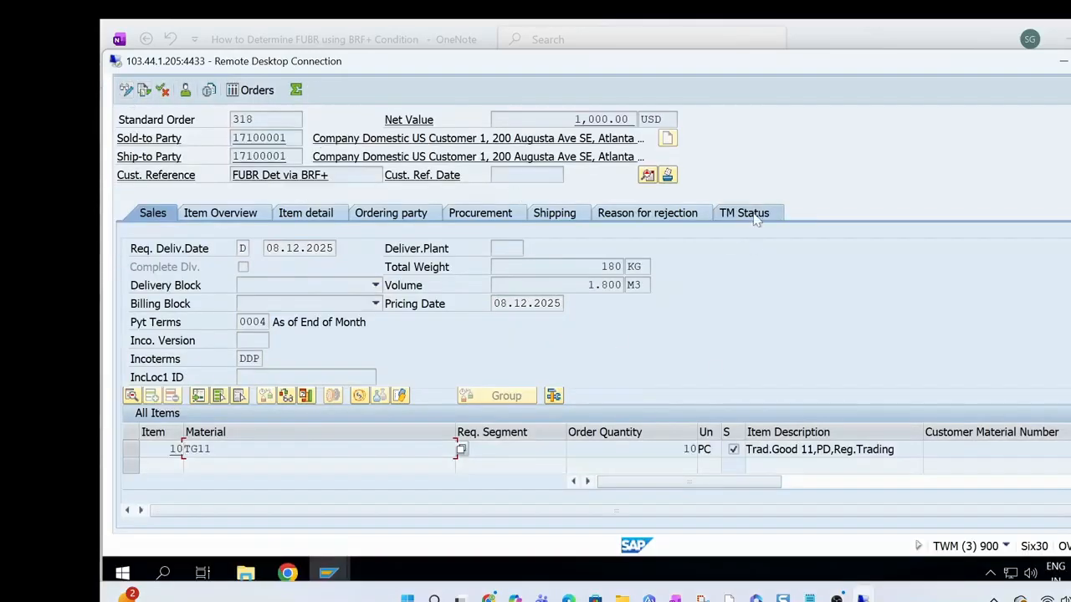
Display the TM document flow for the saved standard order from its TM status entry
click(753, 214)
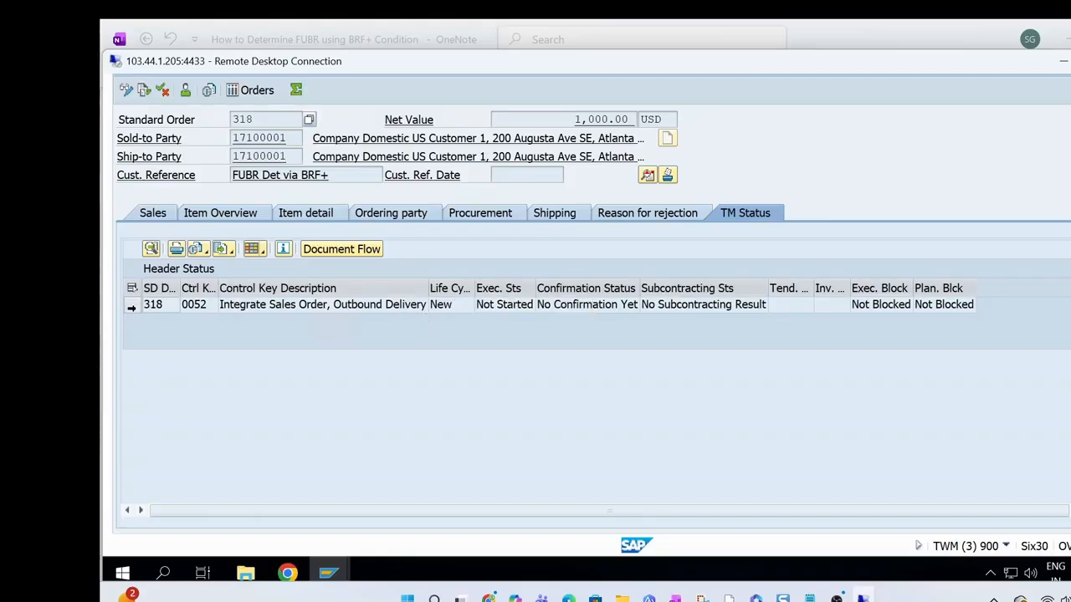
click(132, 306)
click(347, 250)
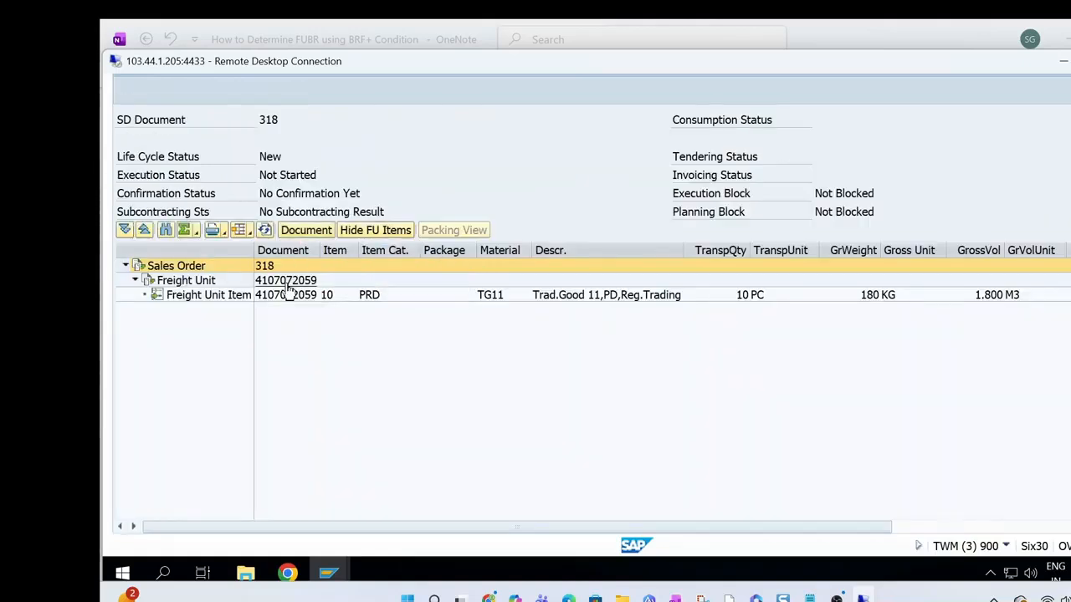
Open the order's freight unit in the browser, allowing the access request and continuing without cancelling the existing logons
double_click(286, 281)
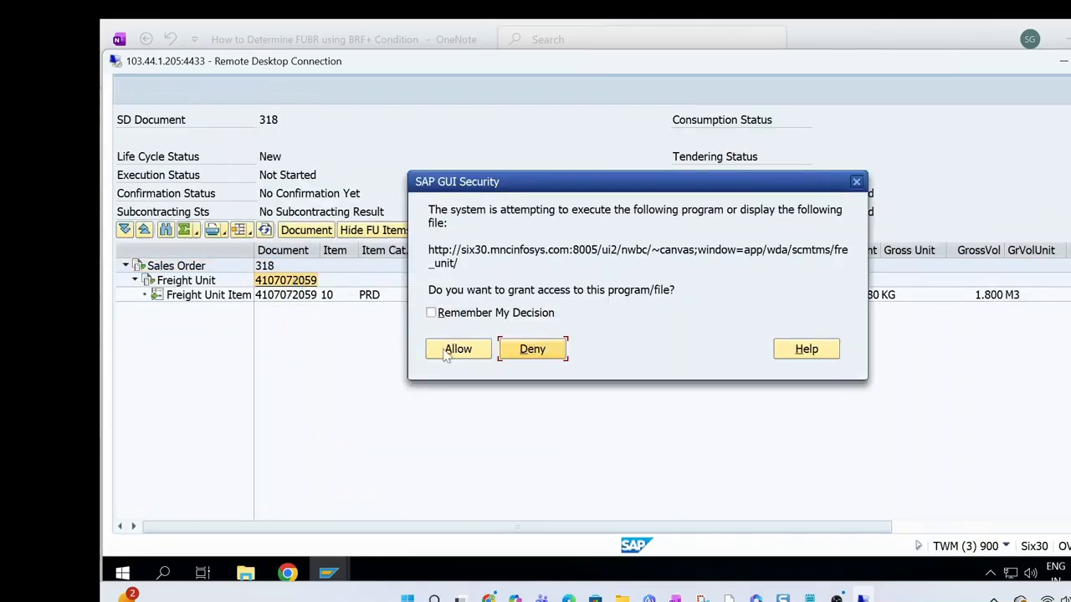
click(452, 351)
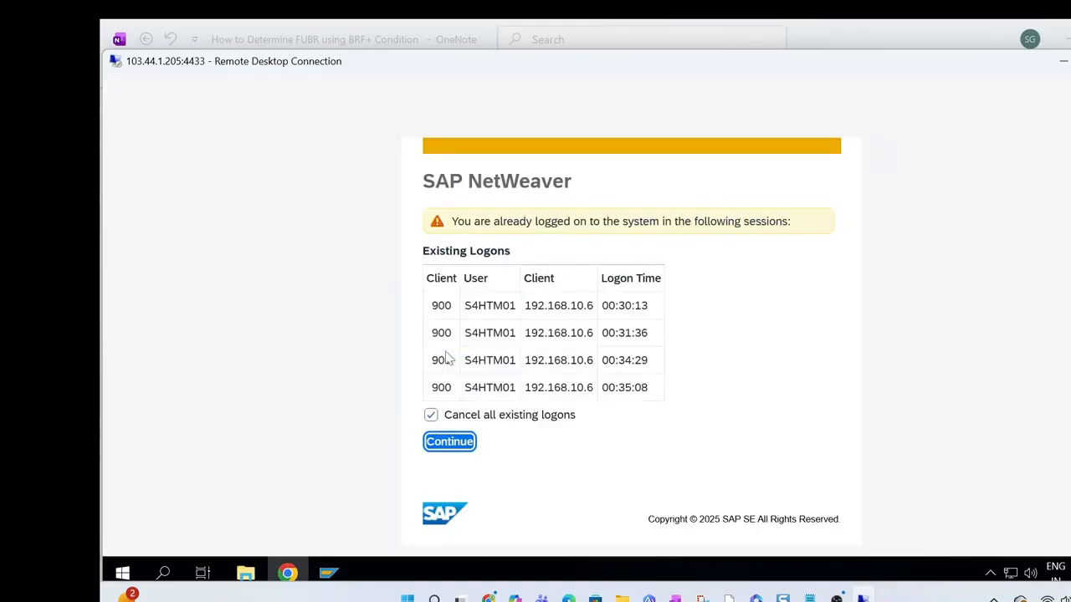
click(430, 415)
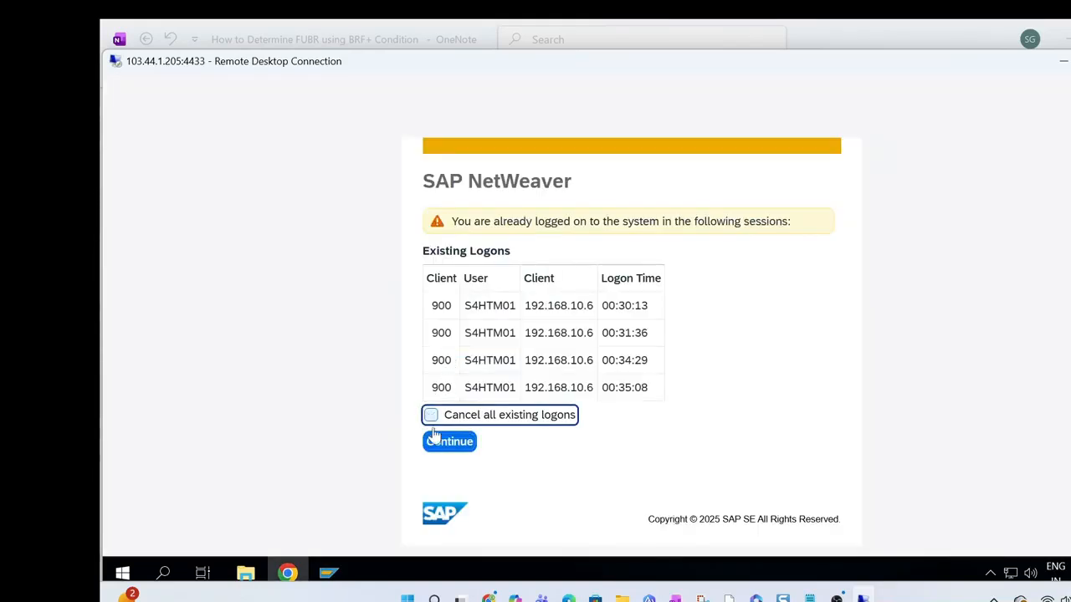
click(436, 443)
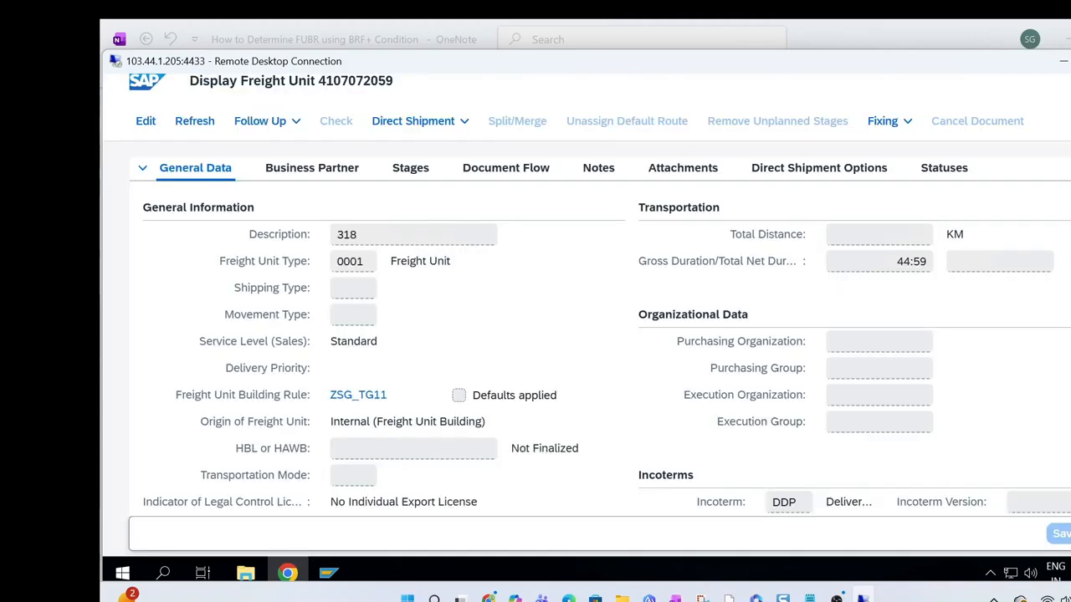
click(289, 573)
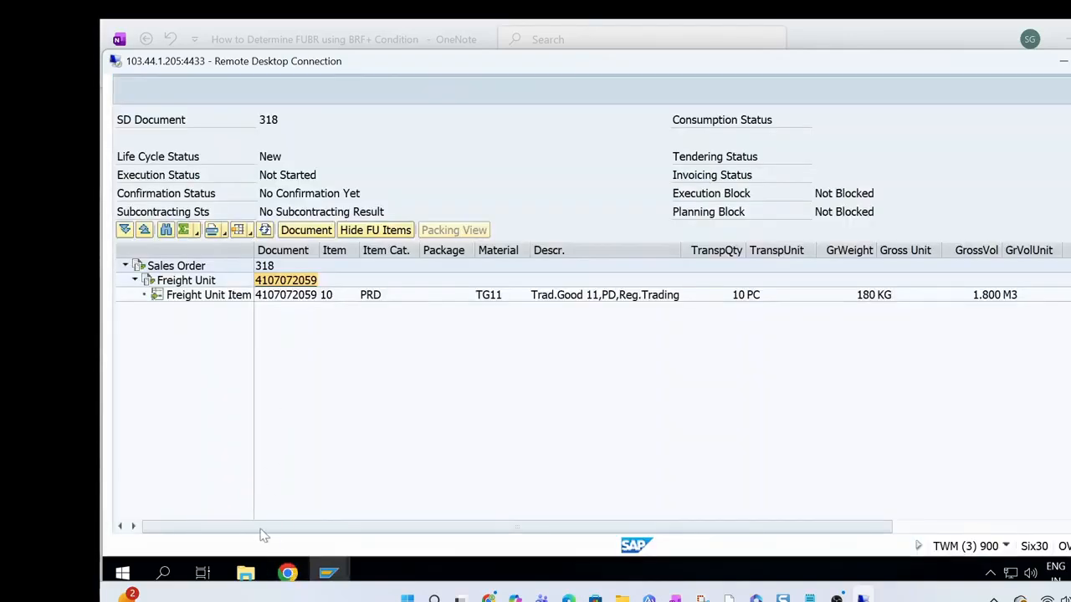
mouse_move(288, 572)
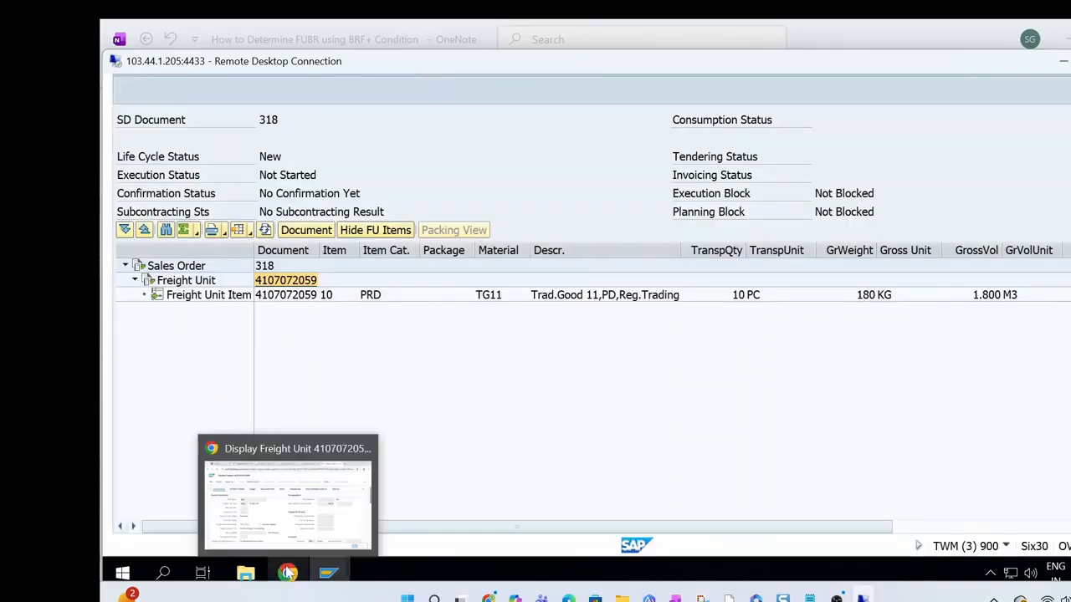
click(289, 500)
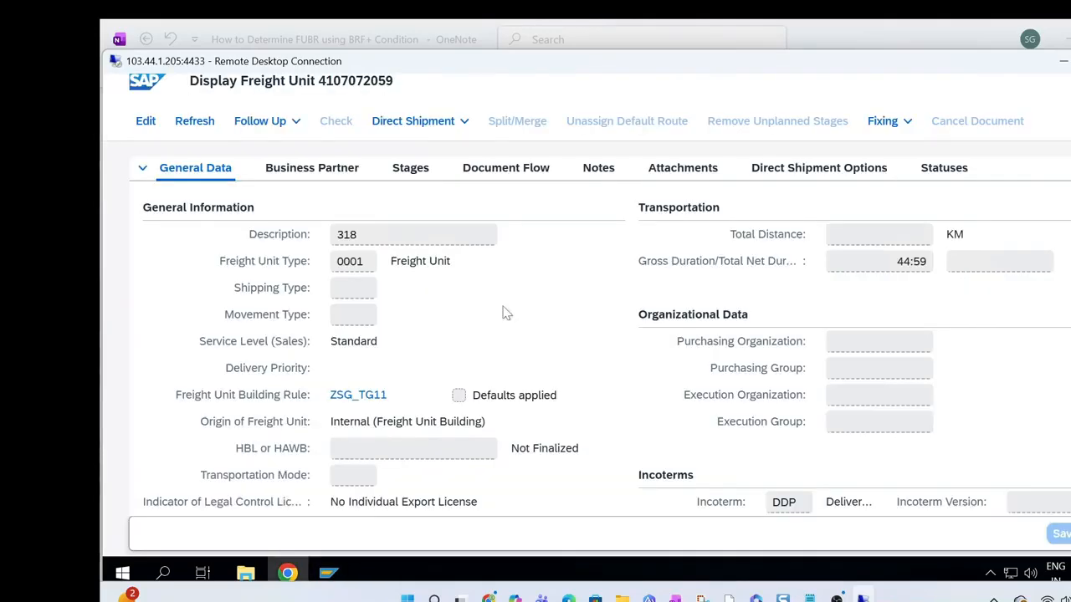
click(1063, 62)
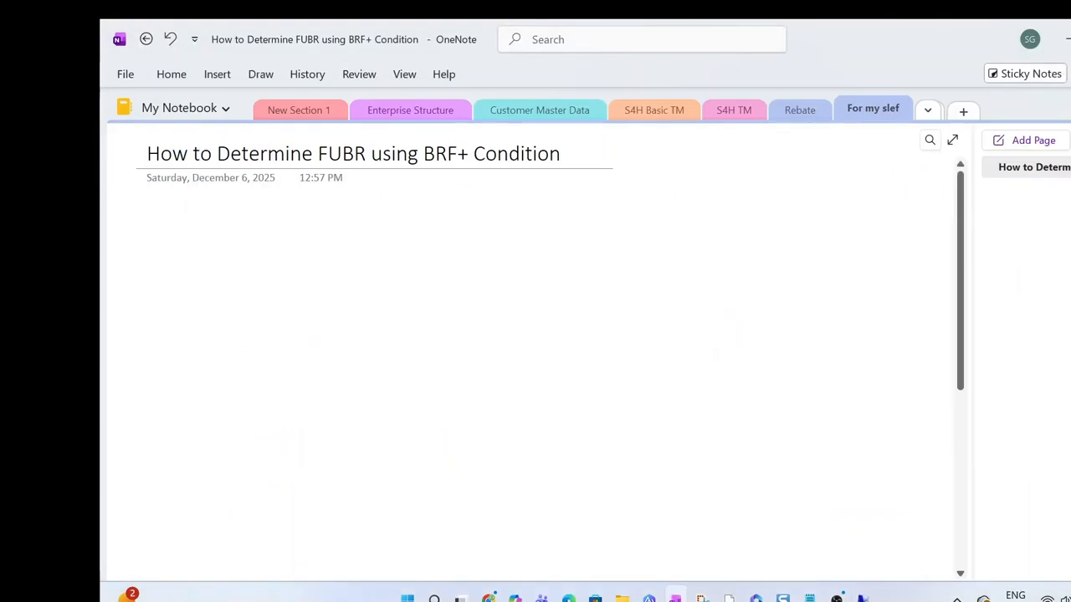
click(864, 598)
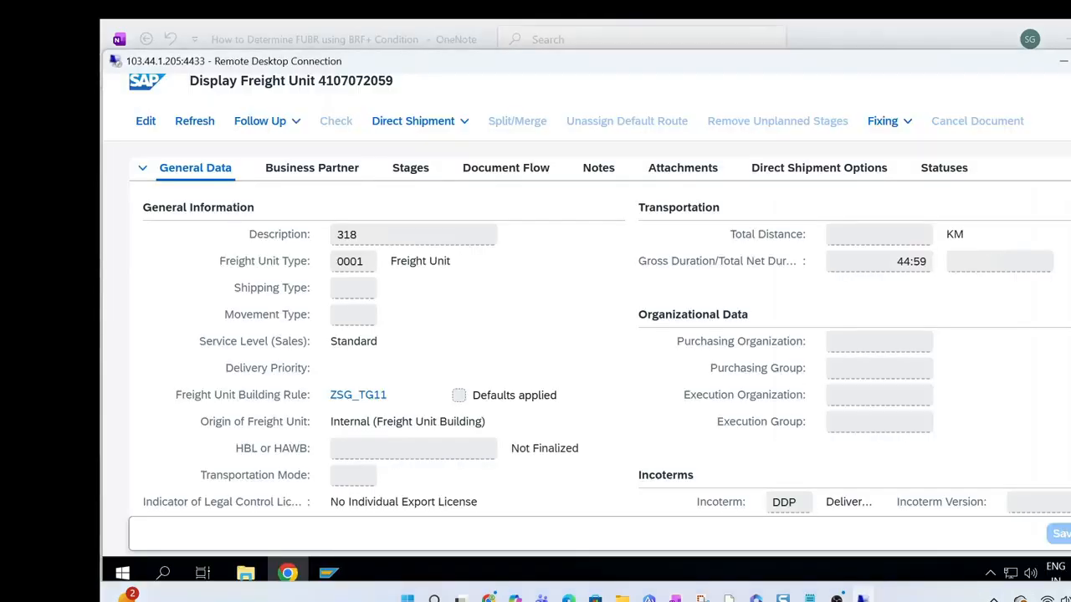
click(1069, 61)
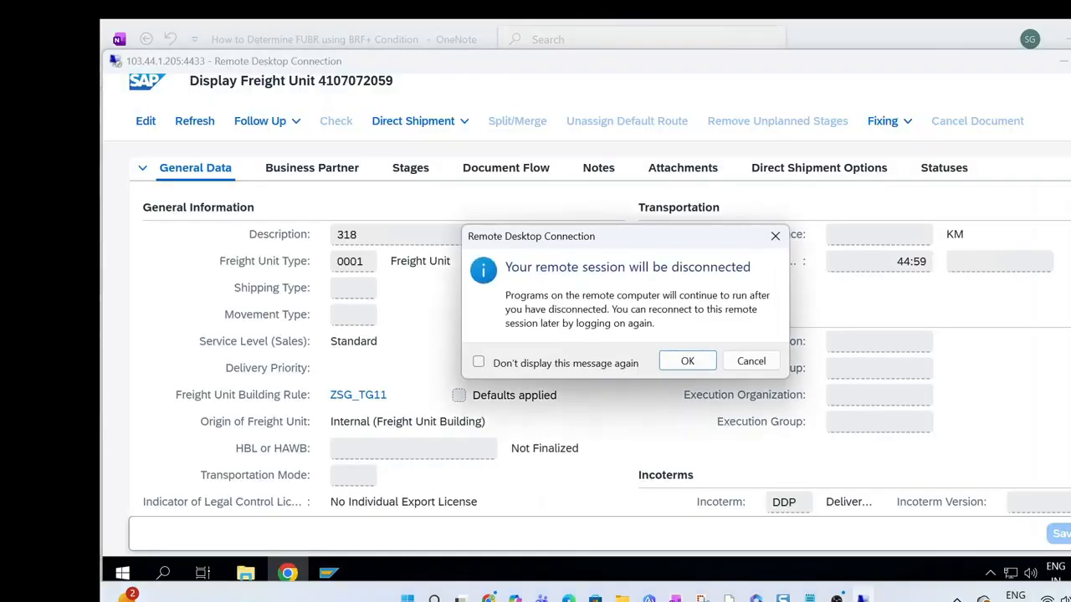
click(755, 366)
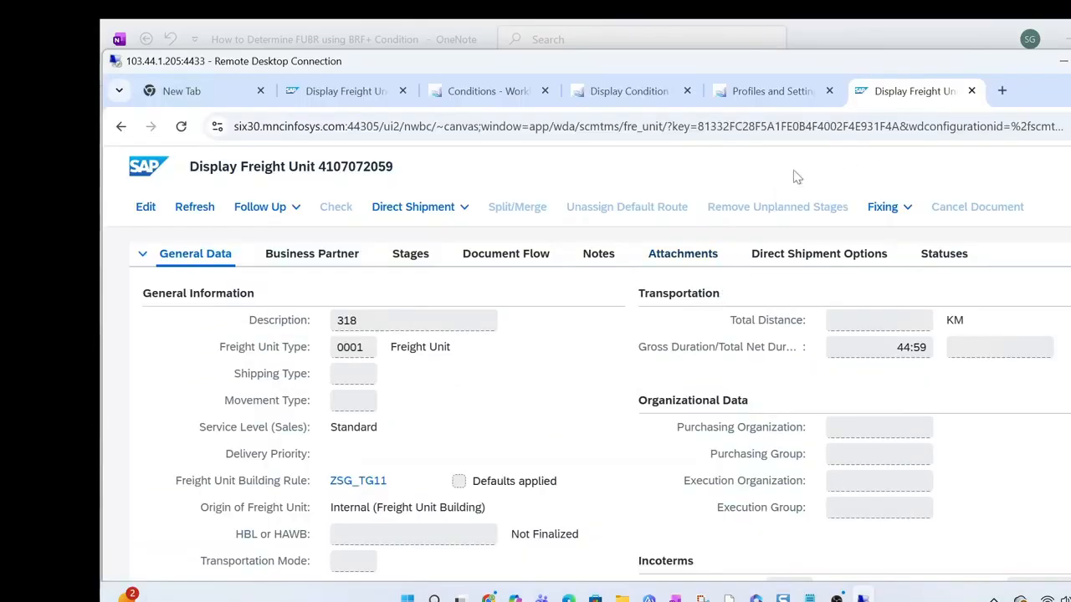
Review the ZSG_FUBR_DET decision table, check the earlier order with reference FUBR Det in SAP GUI, and return to the table in Chrome
click(631, 91)
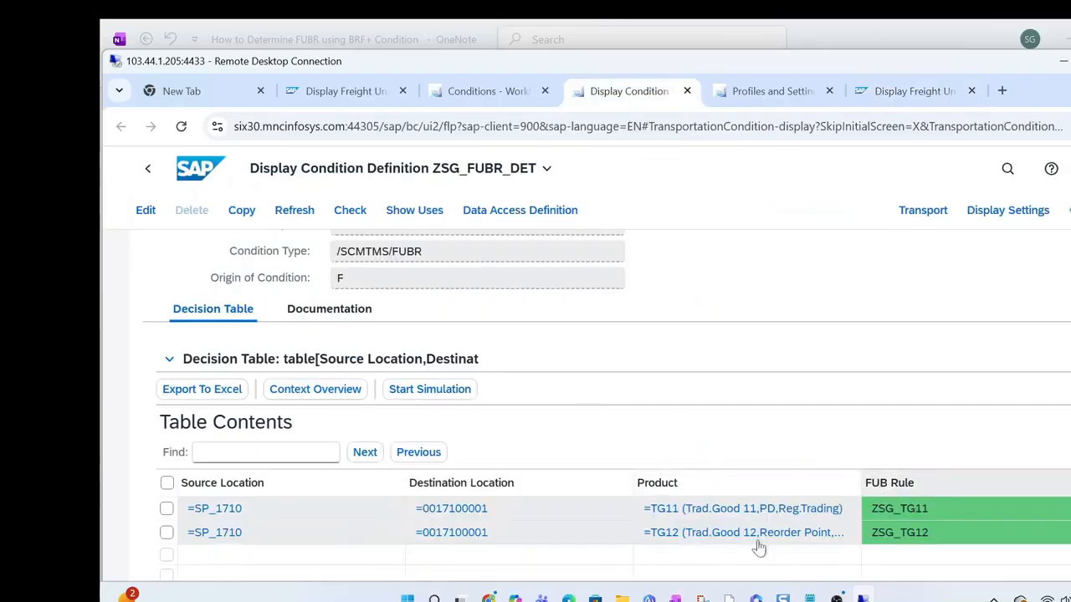
scroll(586, 326, down, 2)
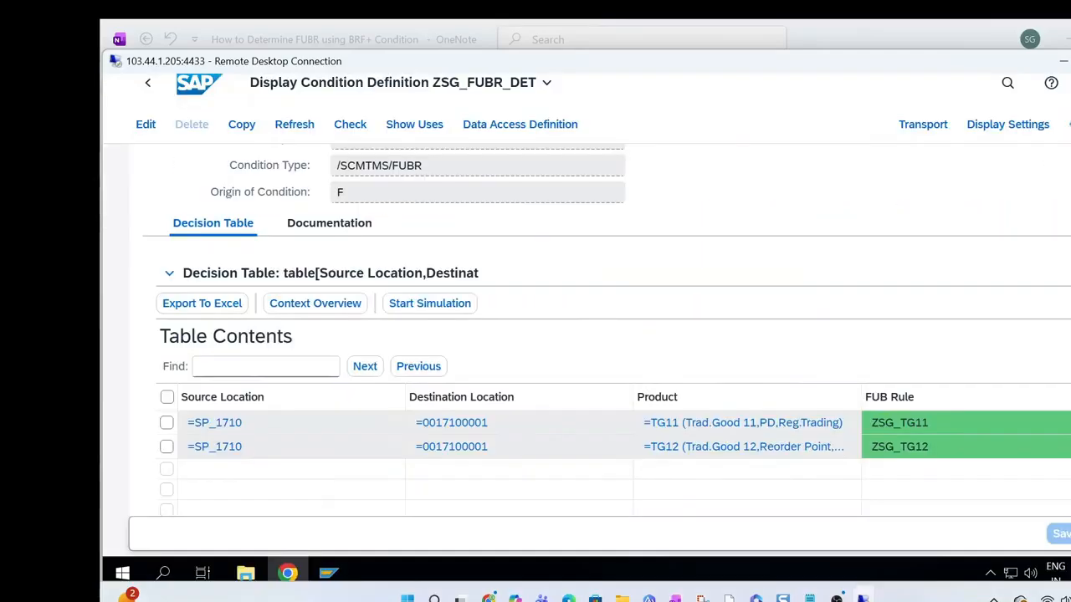
mouse_move(326, 576)
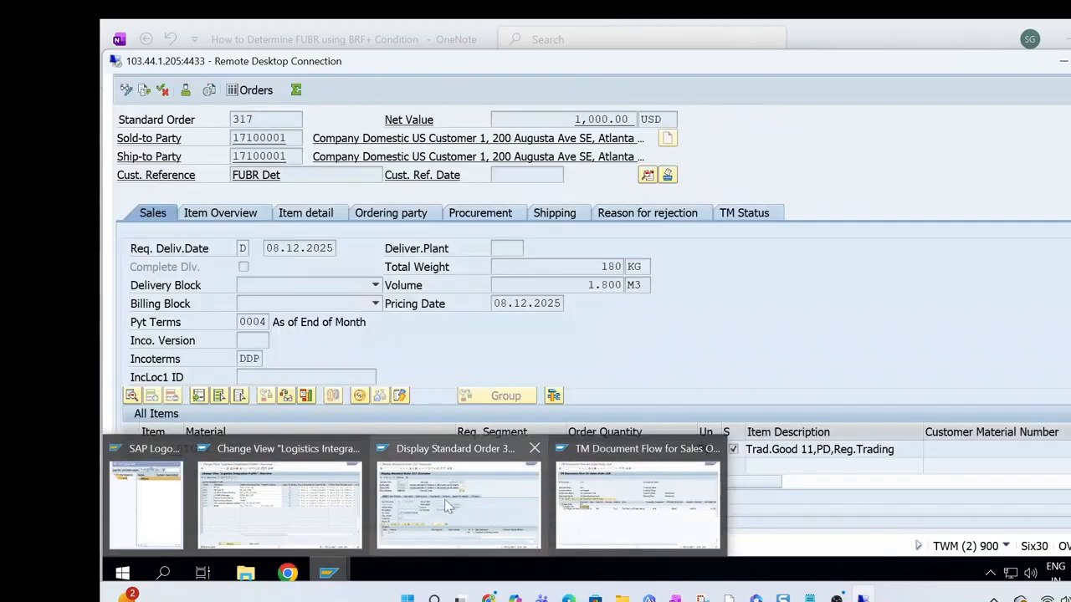
click(446, 506)
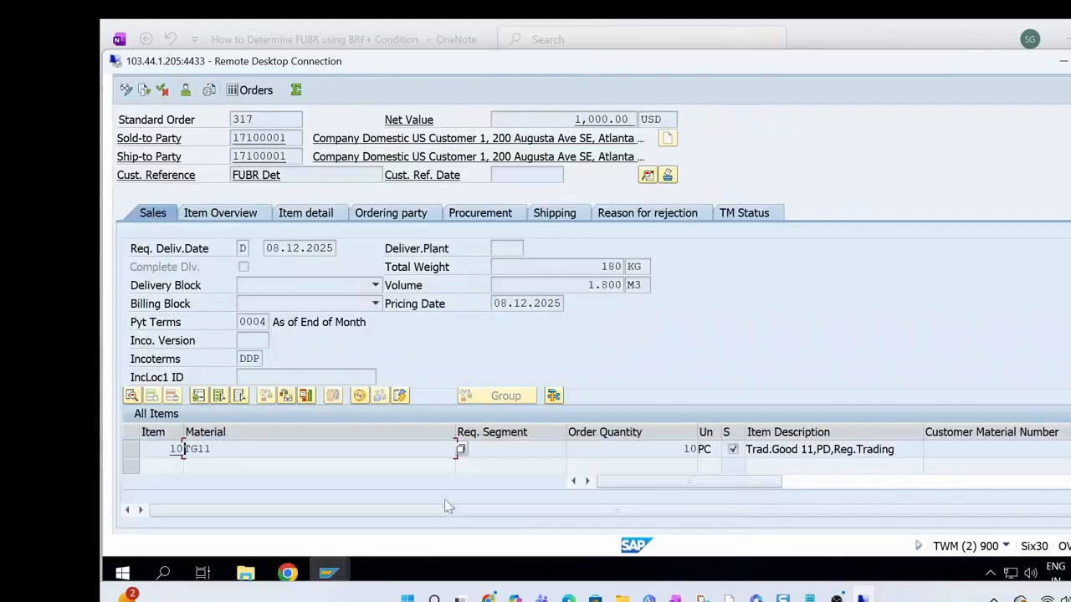
click(288, 575)
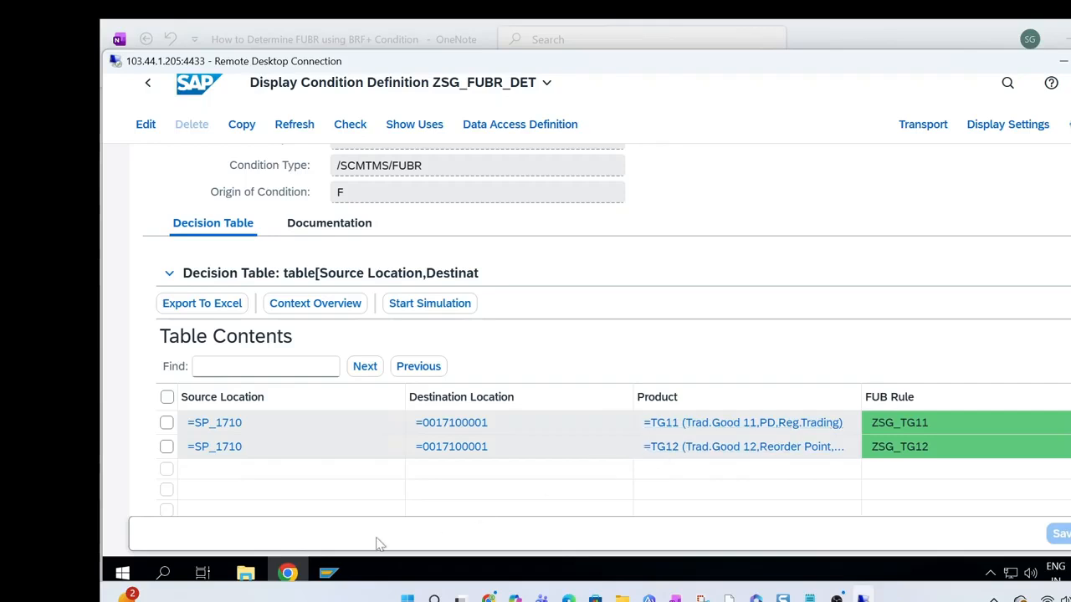
Switch to the TM document flow window in SAP GUI and go back to the initial Display Sales Documents screen
mouse_move(329, 578)
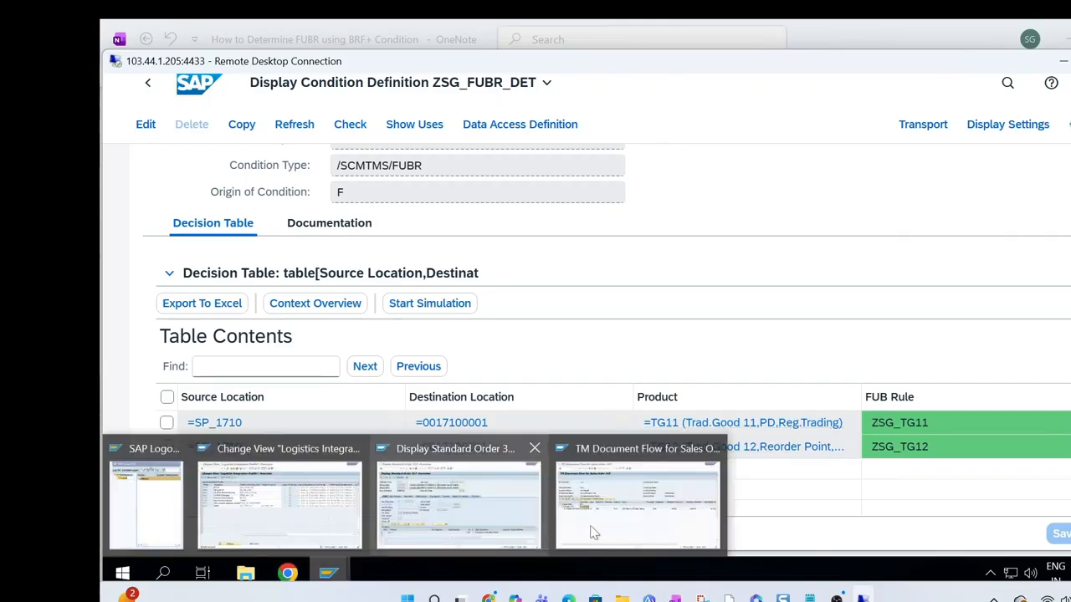
click(611, 529)
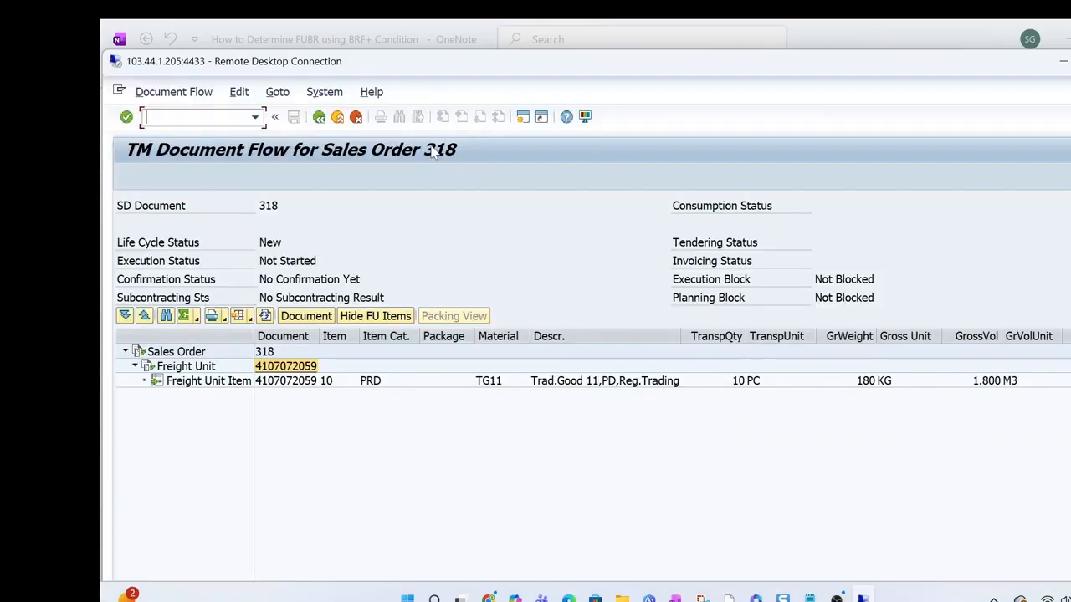
click(319, 118)
click(319, 120)
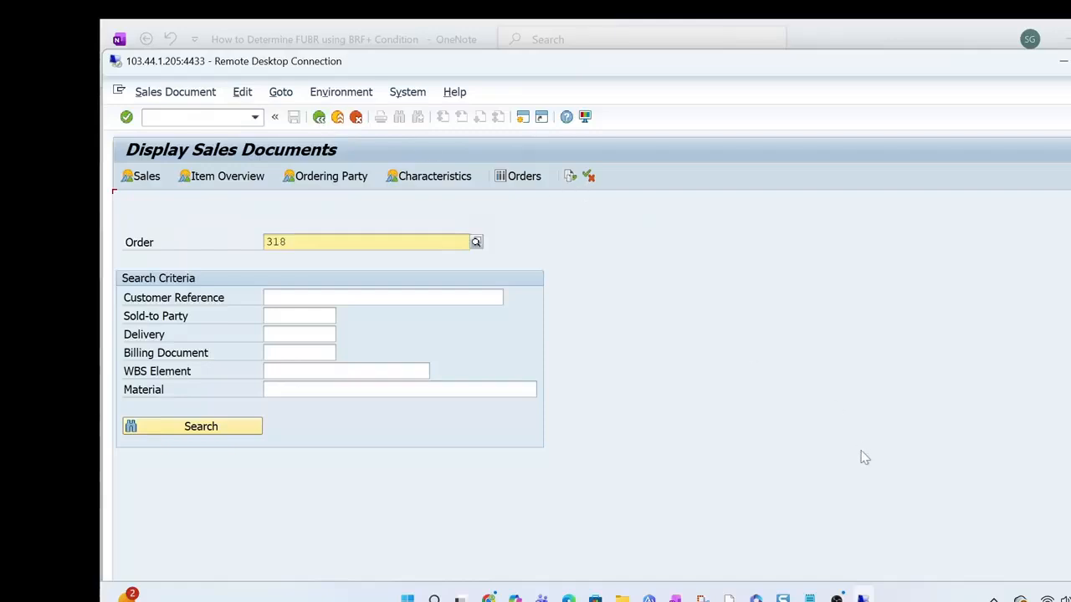
click(836, 598)
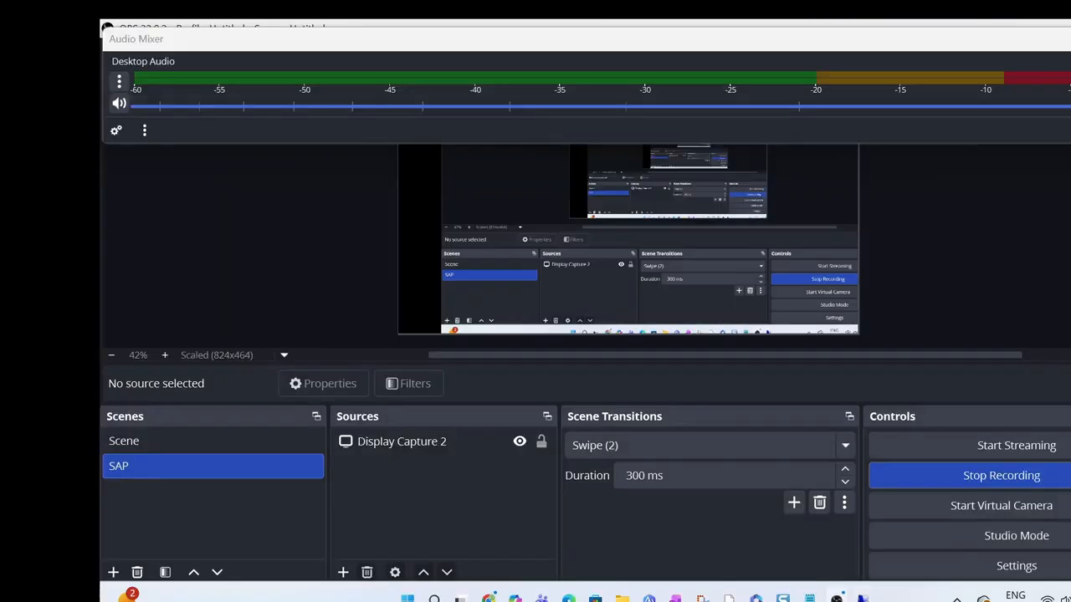